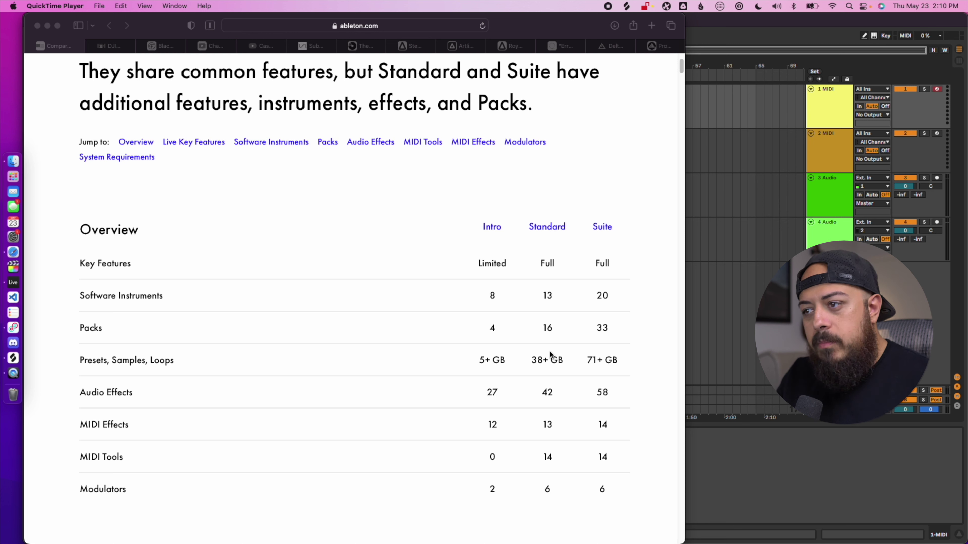
# - Examine how Intro, Standard and Suite compare in the overview and Live key features tables of the Live 12 editions page
pyautogui.scroll(-3, 539, 370)
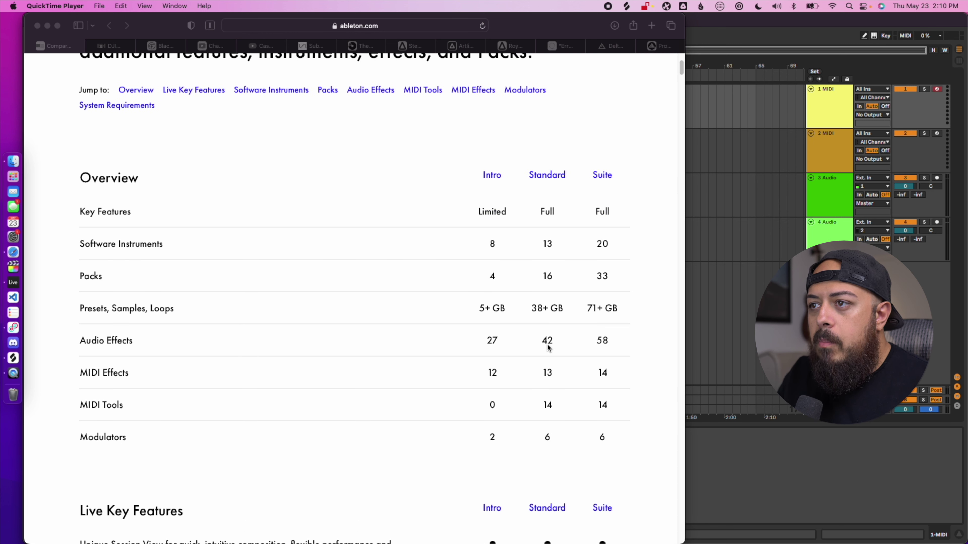
pyautogui.scroll(-2, 547, 347)
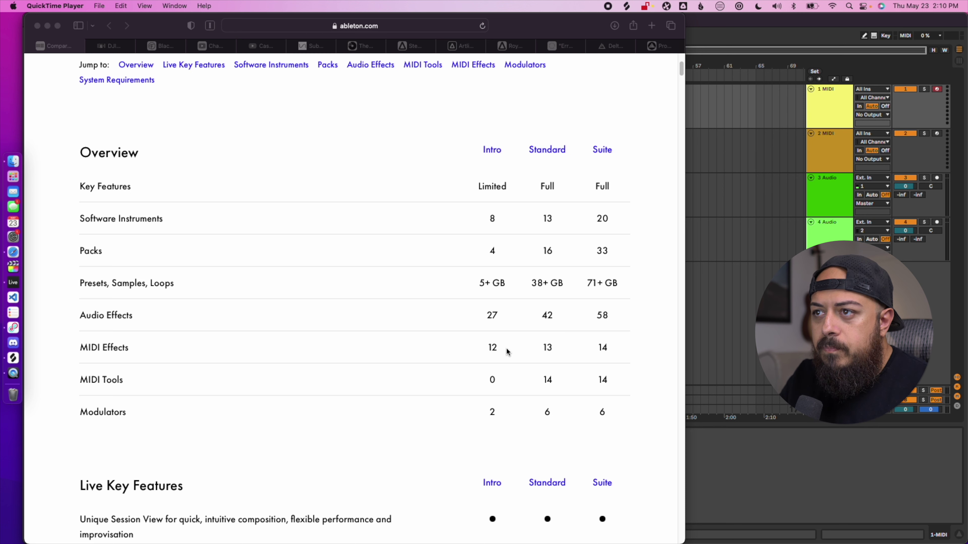
pyautogui.scroll(-1, 506, 351)
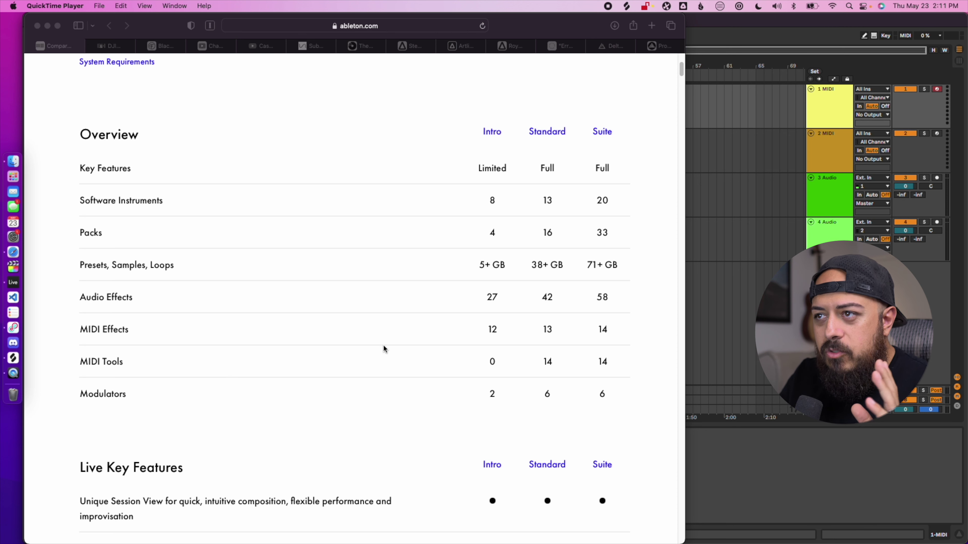
pyautogui.scroll(-1, 501, 400)
pyautogui.scroll(-3, 503, 405)
pyautogui.scroll(-6, 494, 416)
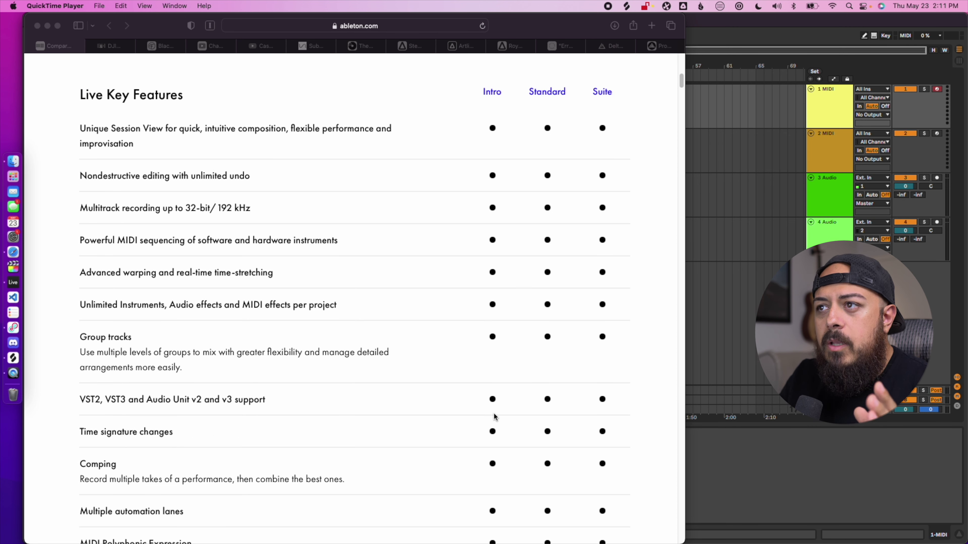
pyautogui.scroll(-1, 495, 416)
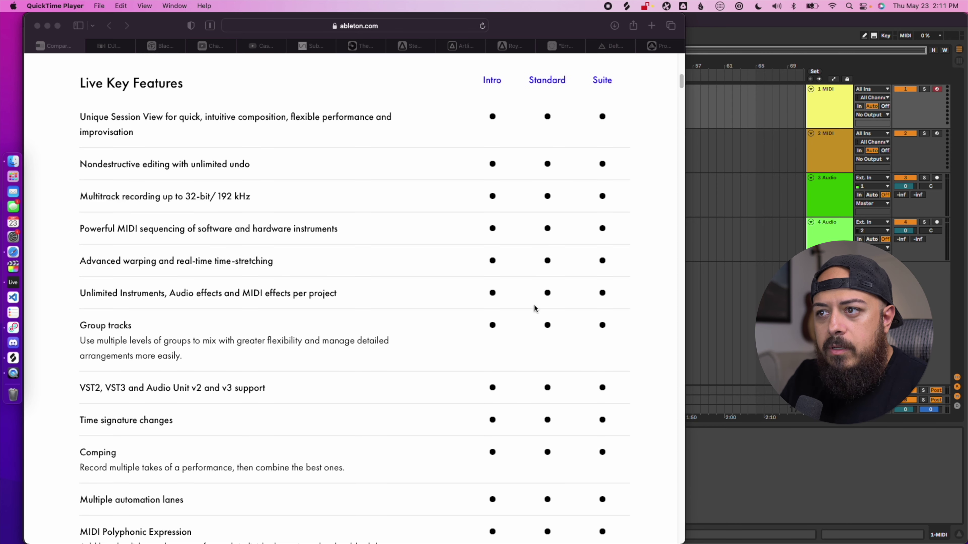
pyautogui.scroll(-12, 419, 344)
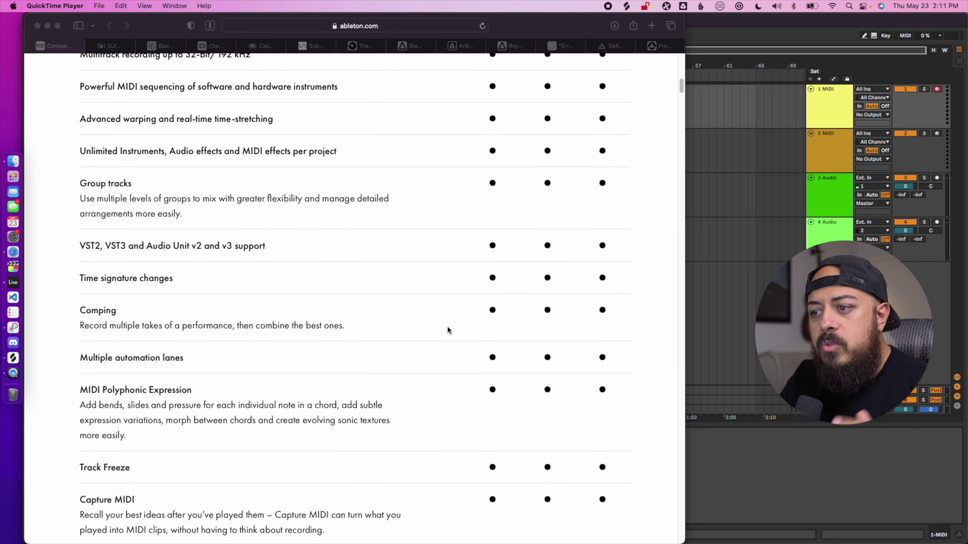
pyautogui.scroll(-20, 482, 336)
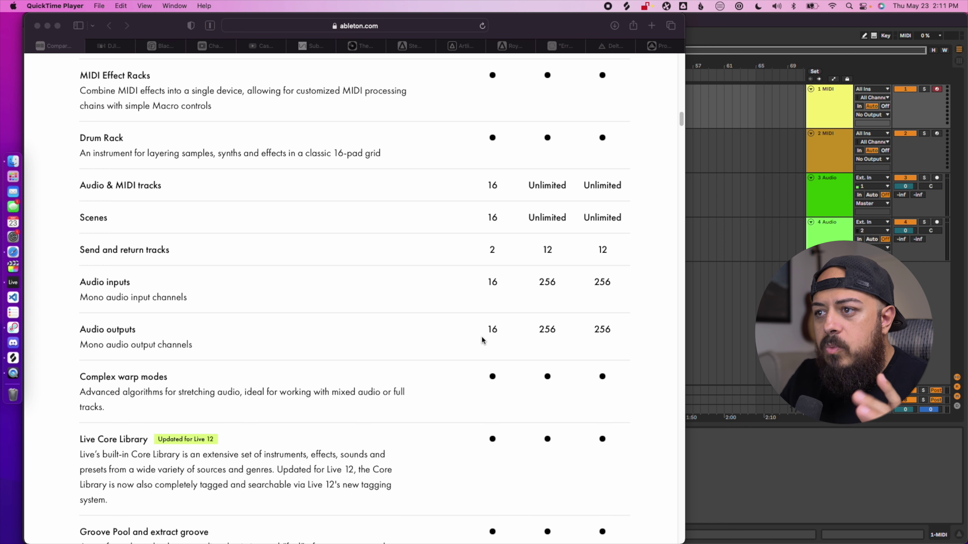
pyautogui.scroll(1, 470, 252)
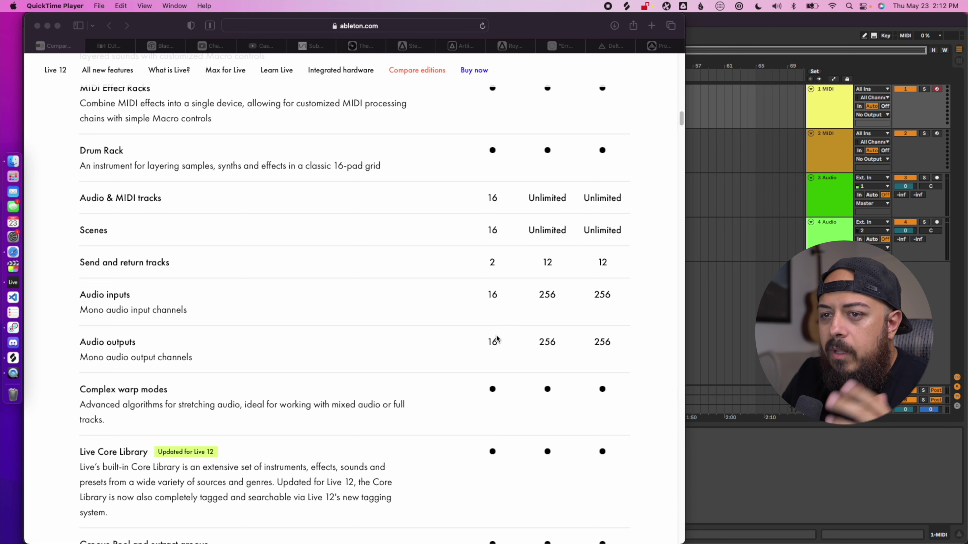
pyautogui.scroll(-3, 504, 319)
pyautogui.scroll(-5, 505, 316)
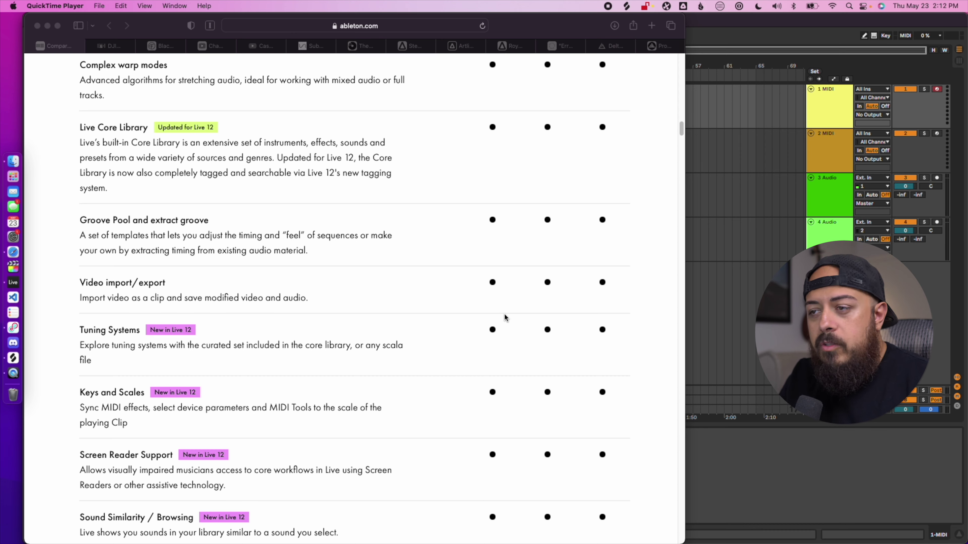
pyautogui.scroll(15, 505, 318)
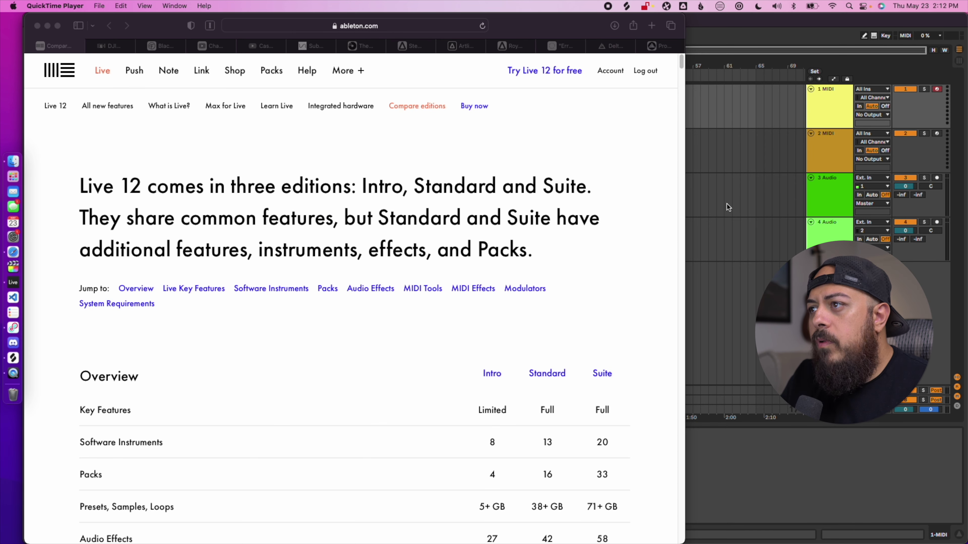
# - Switch to Ableton Live and open its audio preferences
pyautogui.click(737, 204)
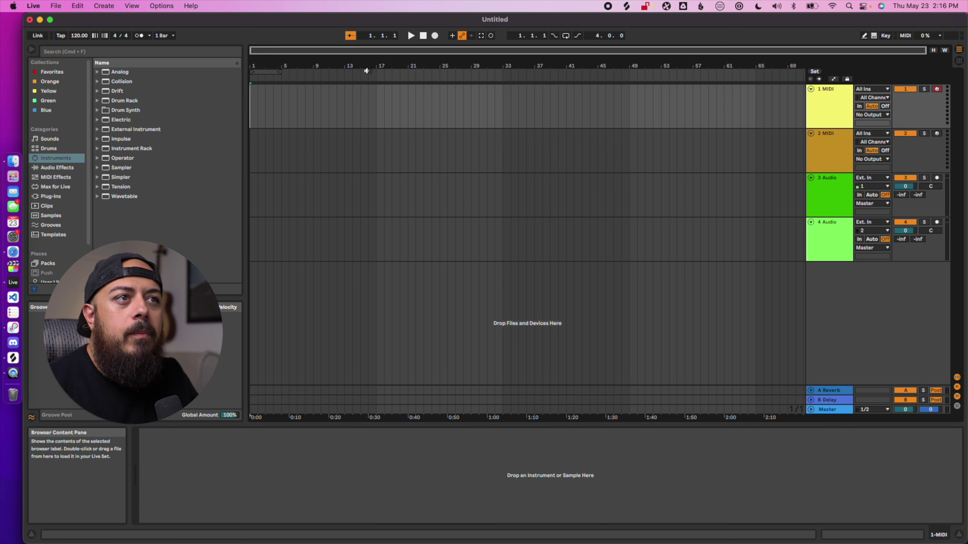
pyautogui.click(56, 6)
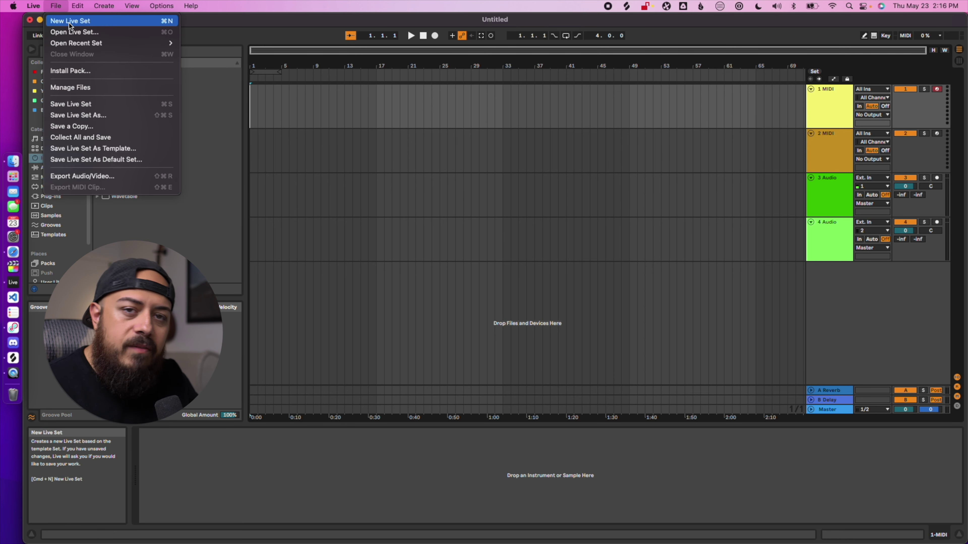
pyautogui.click(478, 293)
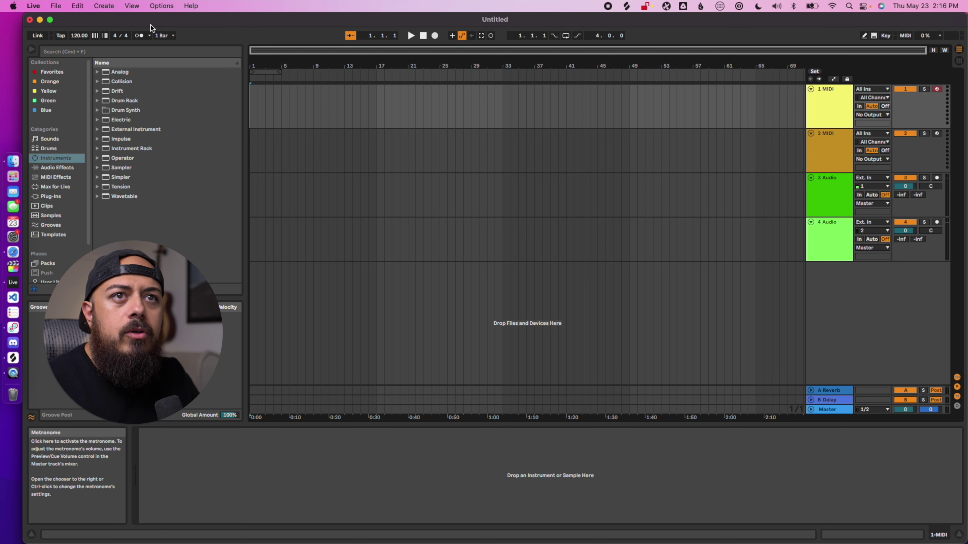
pyautogui.click(41, 7)
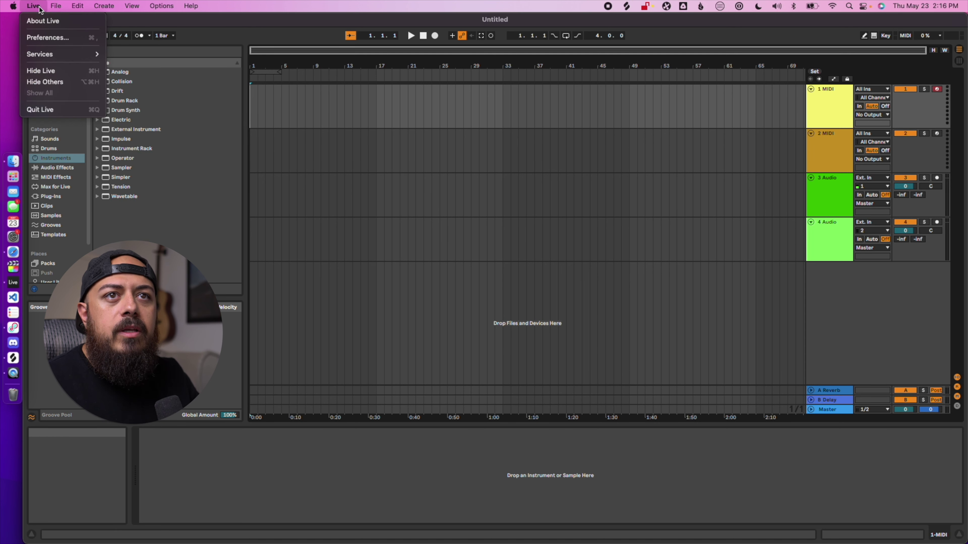
pyautogui.click(47, 37)
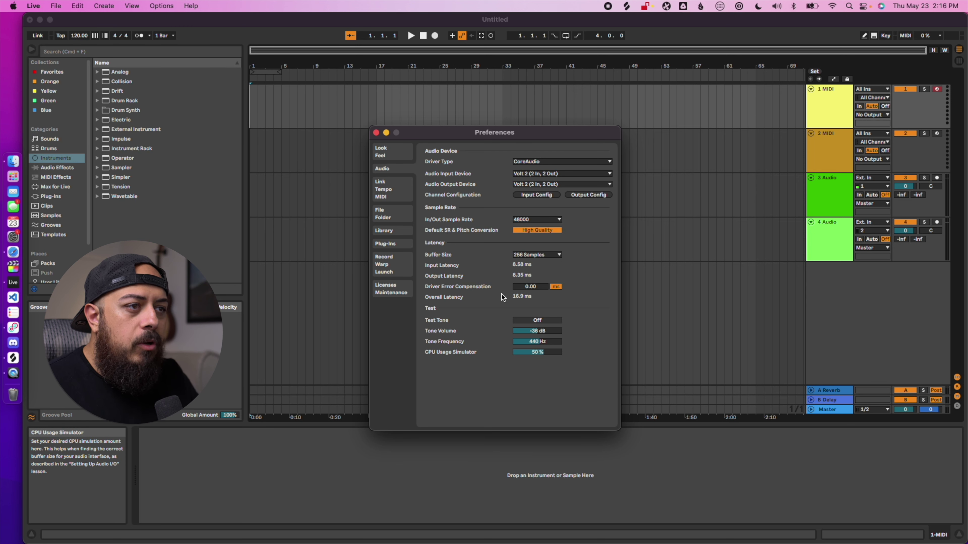
# - Use Volt 2 (2 In, 2 Out) as both the audio input device and the audio output device
pyautogui.click(532, 178)
pyautogui.click(530, 185)
pyautogui.click(531, 185)
pyautogui.click(533, 183)
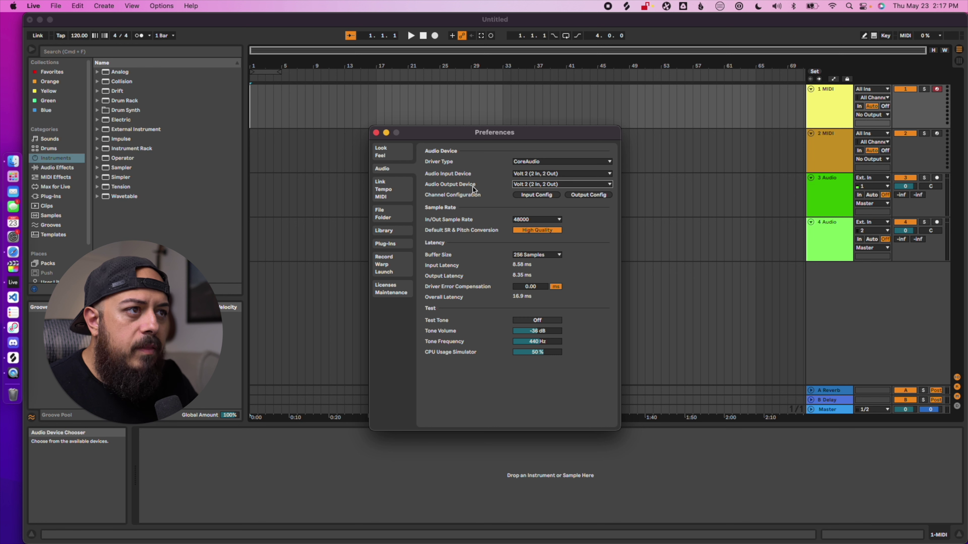
# - Set the in/out sample rate to 48000 and the buffer size to 256 Samples
pyautogui.click(542, 221)
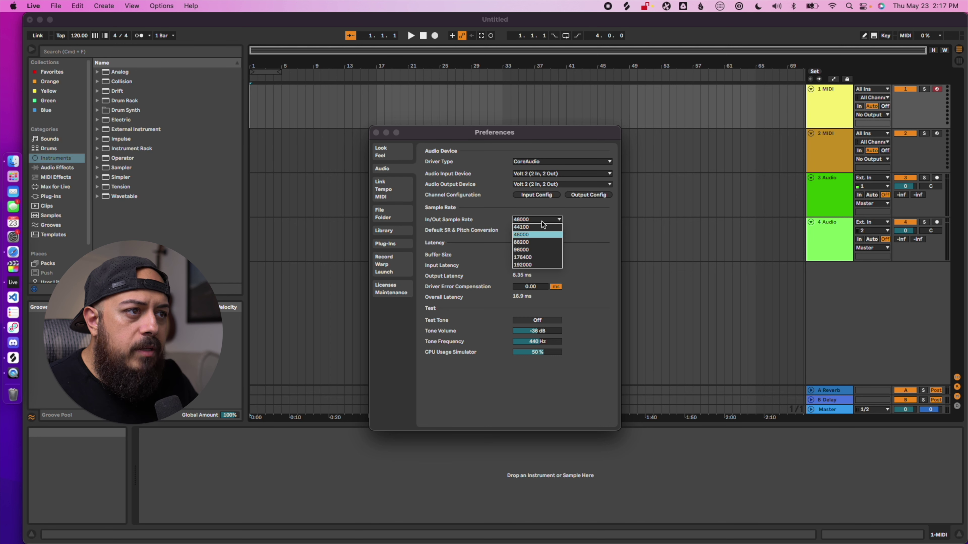
pyautogui.click(536, 235)
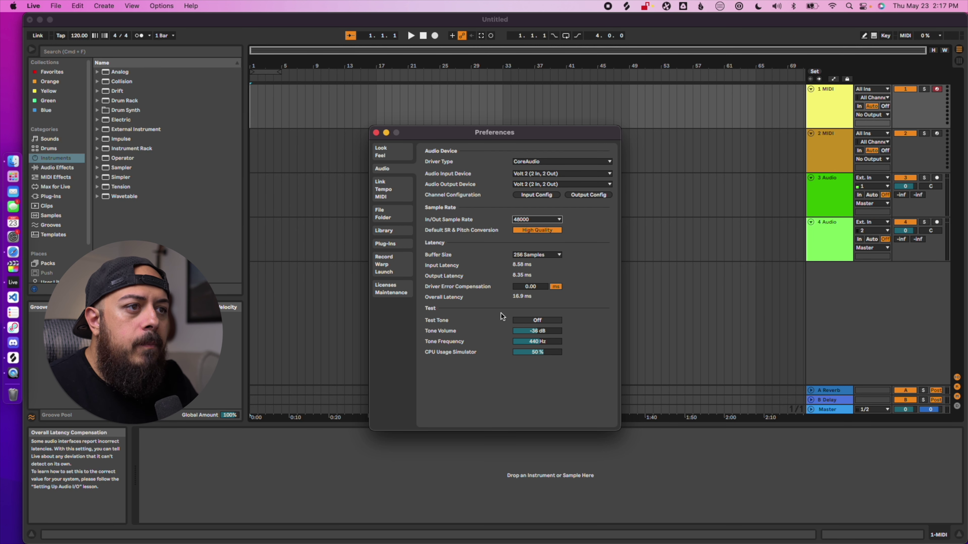
pyautogui.click(550, 256)
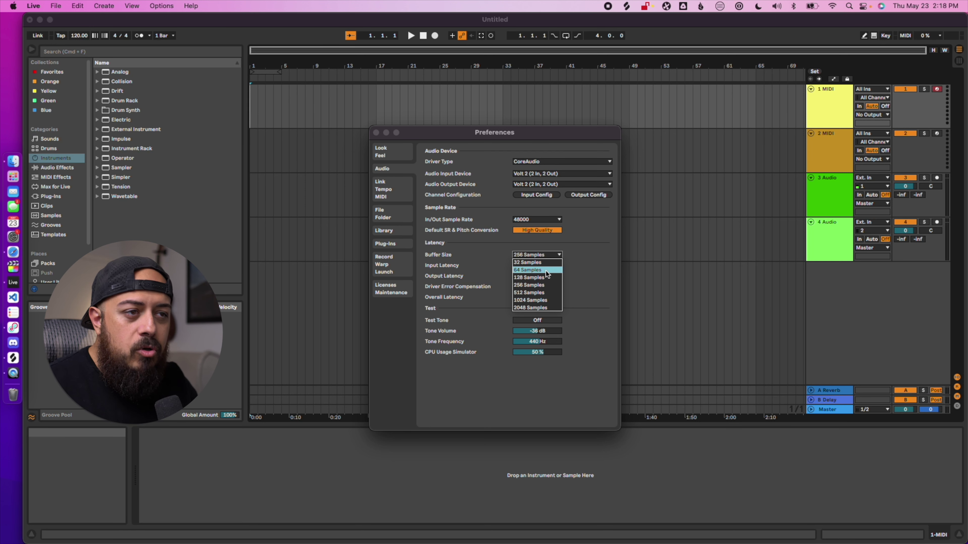
pyautogui.click(548, 286)
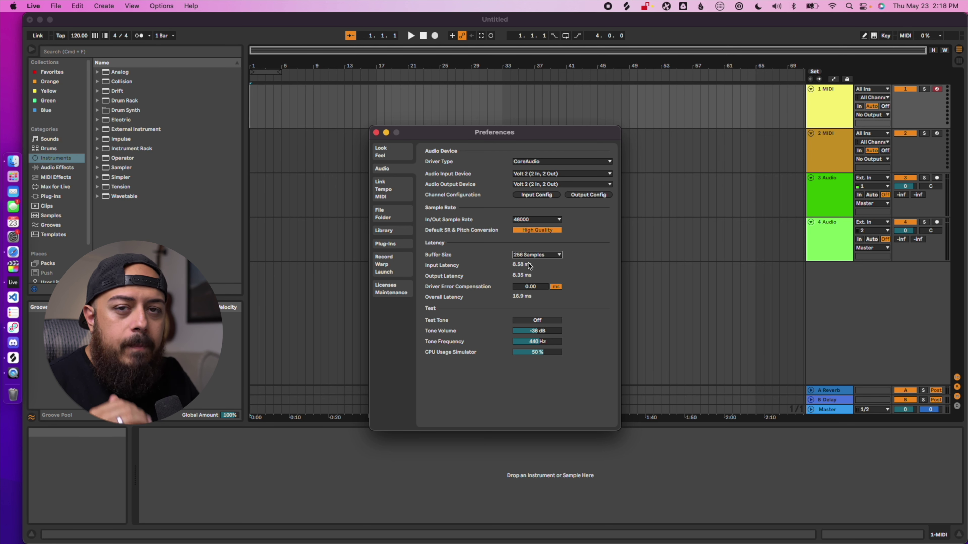
pyautogui.click(539, 258)
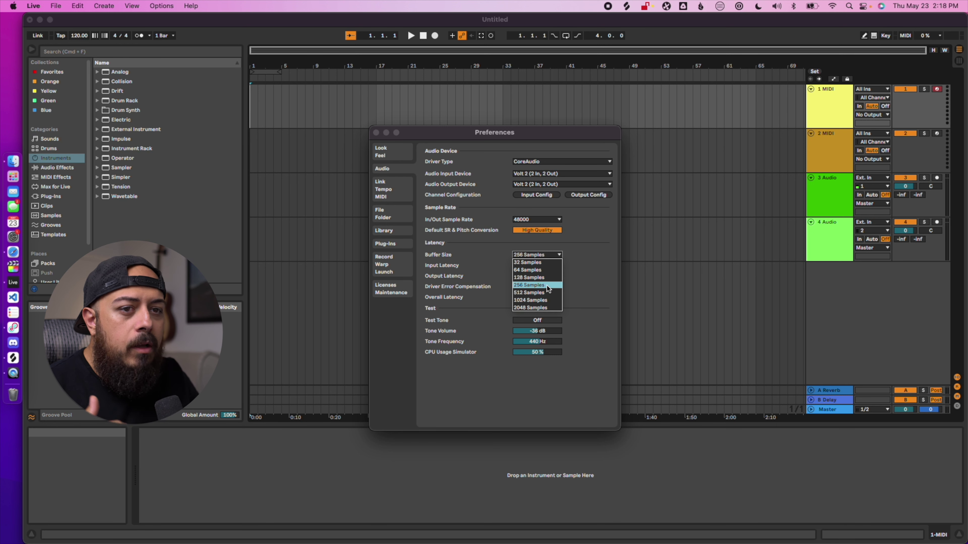
pyautogui.click(546, 285)
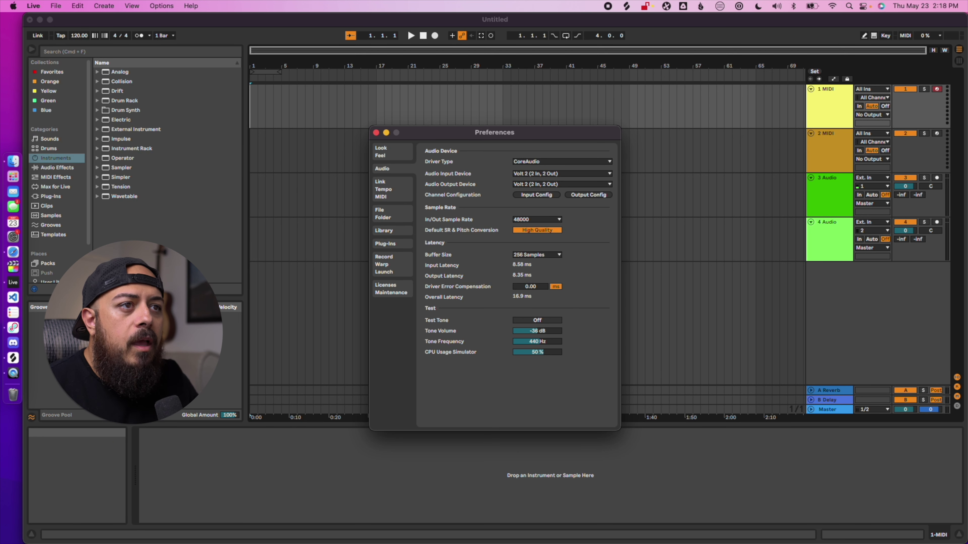
# - Try out the Light, Mid Light, Mid Dark, Dark and Live 9 themes in the Look/Feel preferences
pyautogui.click(381, 155)
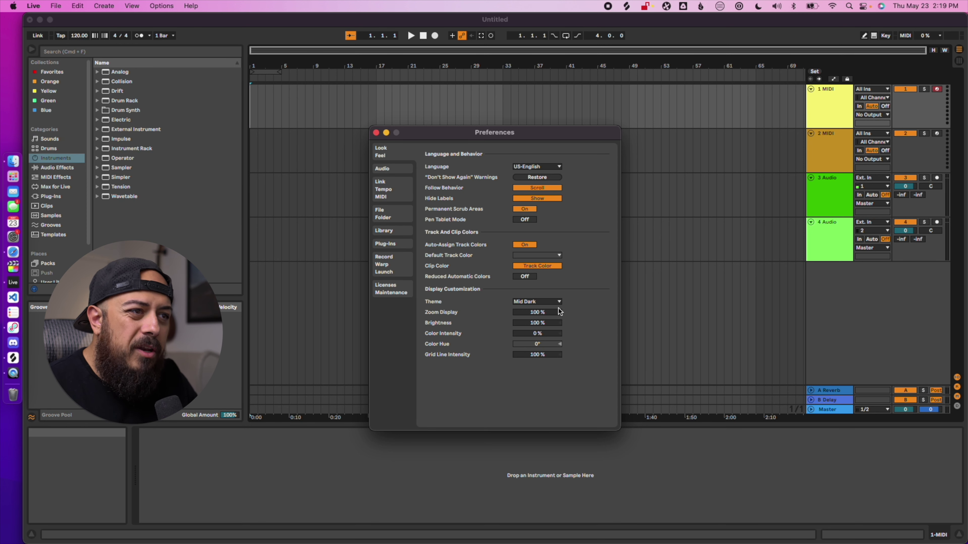
pyautogui.click(538, 303)
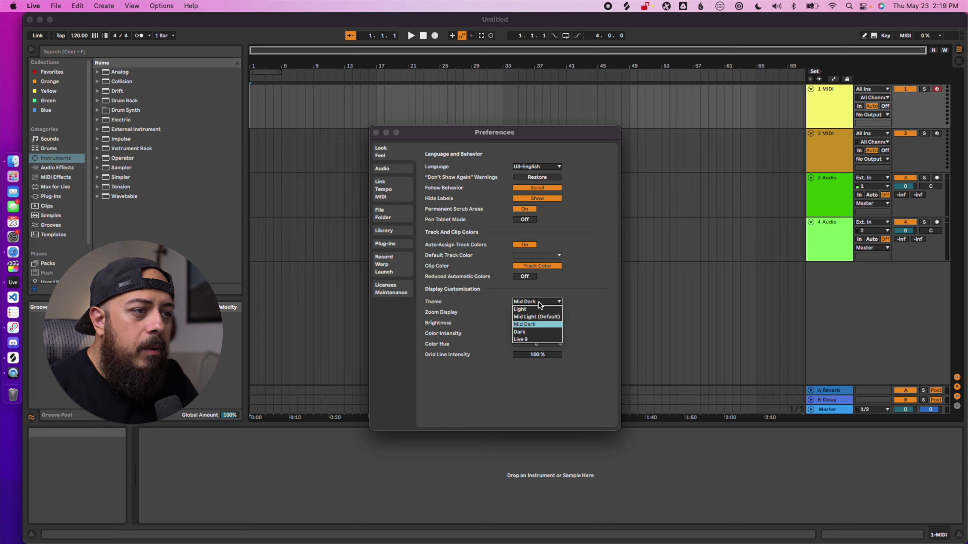
pyautogui.click(544, 310)
pyautogui.click(542, 303)
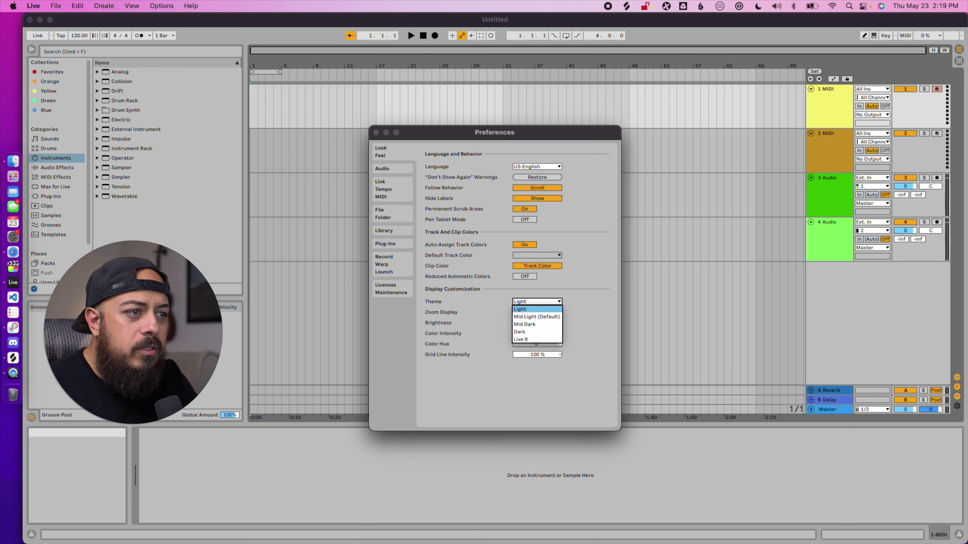
pyautogui.click(542, 316)
pyautogui.click(544, 301)
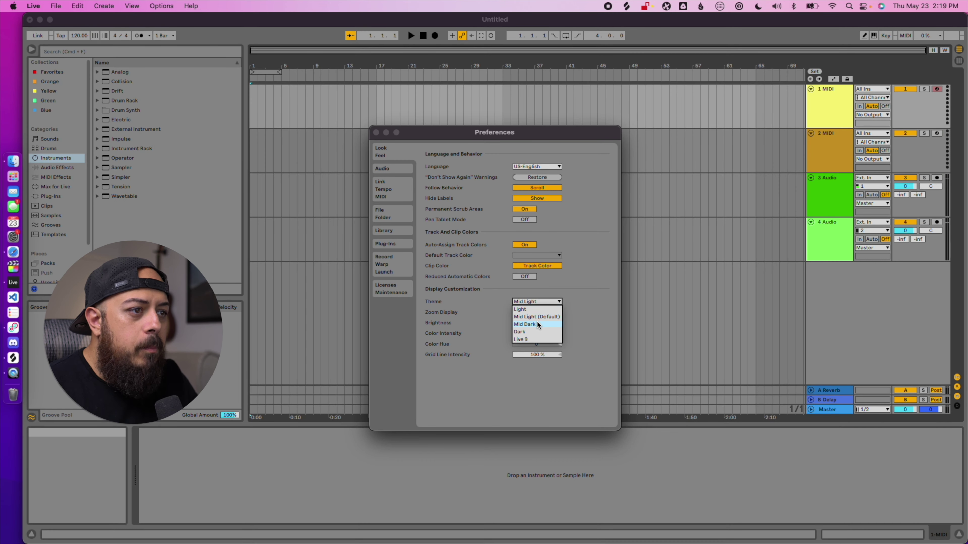
pyautogui.click(537, 324)
pyautogui.click(545, 302)
pyautogui.click(548, 332)
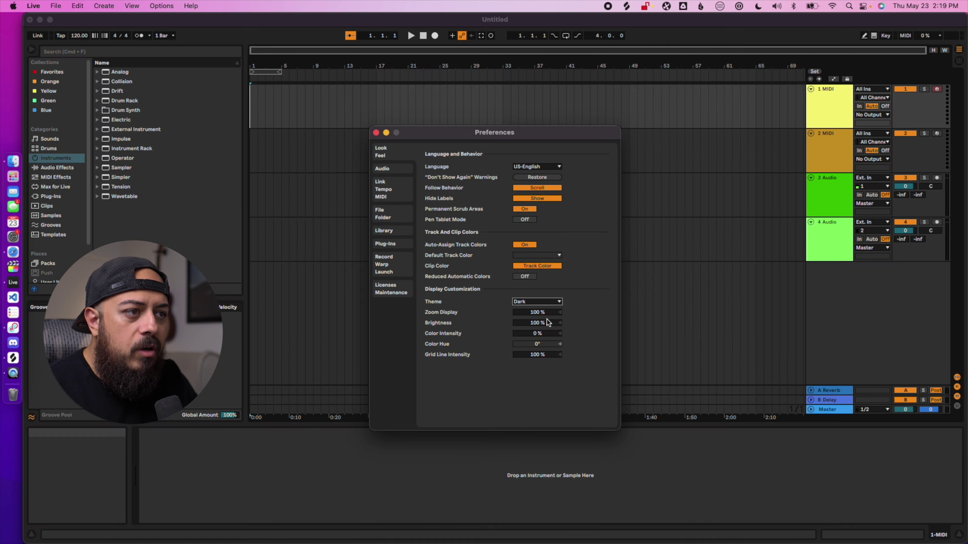
pyautogui.click(545, 302)
pyautogui.click(553, 339)
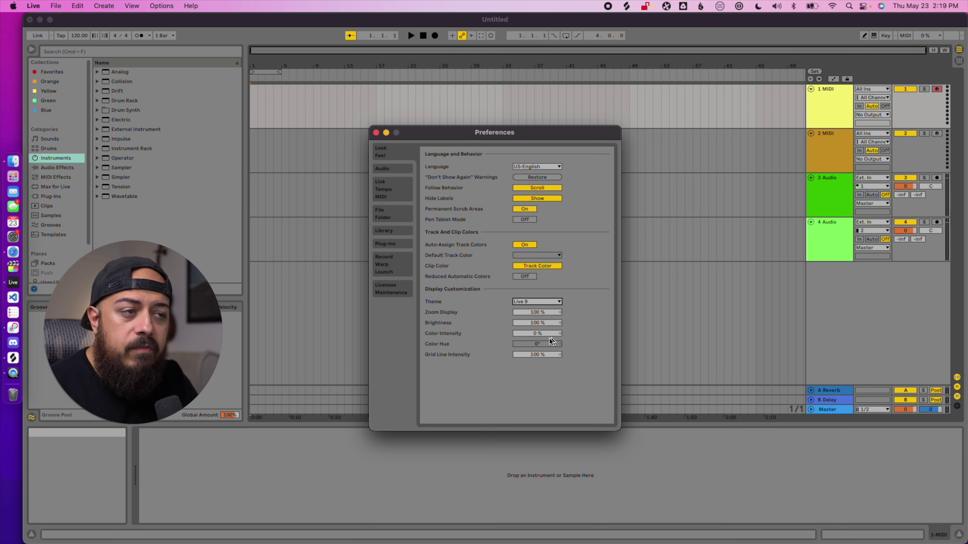
# - Set the display theme to Mid Dark with Zoom Display at 100 %
pyautogui.click(536, 301)
pyautogui.click(541, 325)
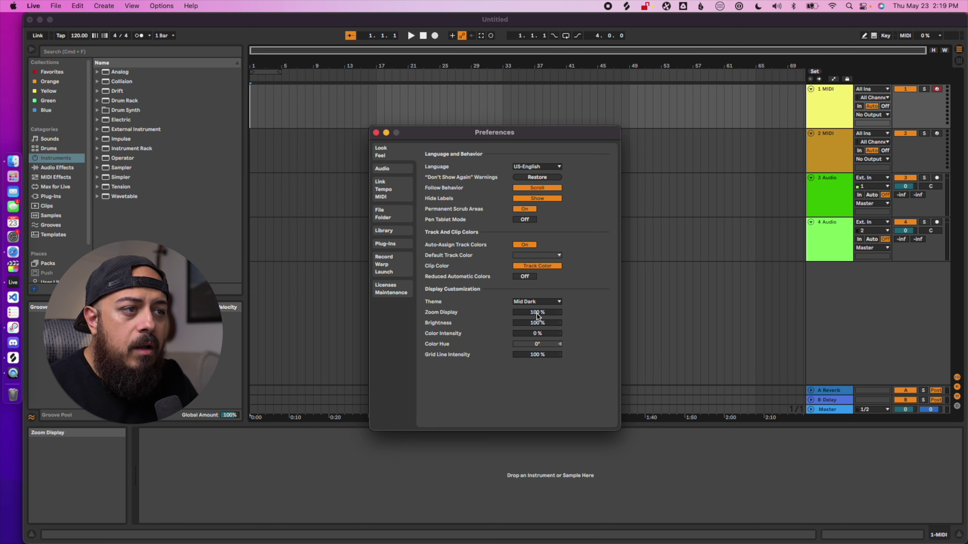
pyautogui.moveTo(537, 315)
pyautogui.mouseDown()
pyautogui.moveTo(537, 298)
pyautogui.moveTo(537, 317)
pyautogui.mouseUp()
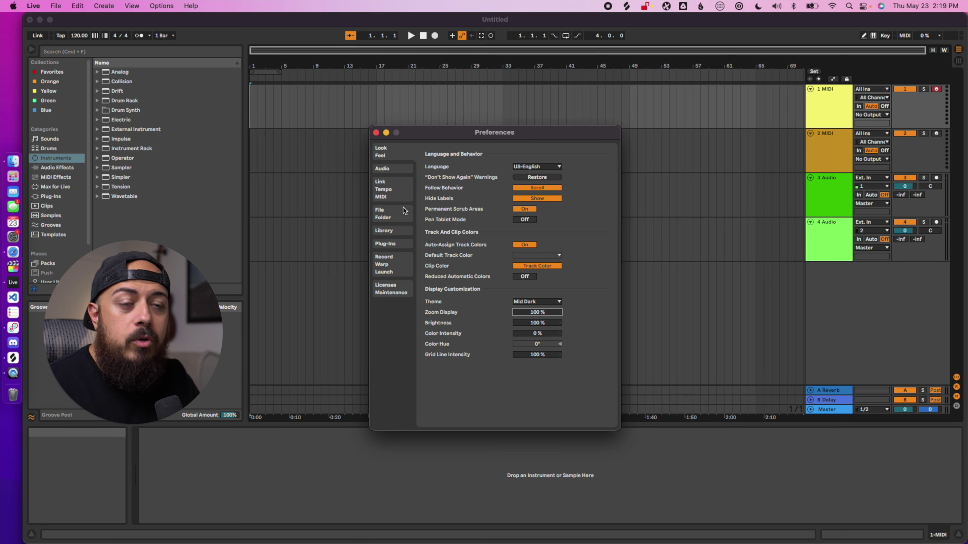
# - Set Create Analysis Files to Off in the File/Folder preferences, and open the Plug-Ins preferences
pyautogui.click(383, 214)
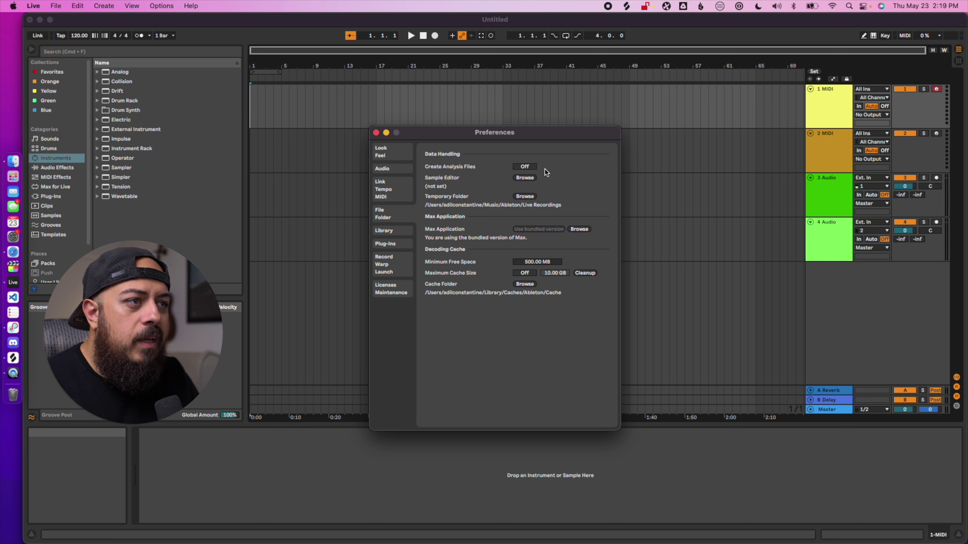
pyautogui.click(533, 168)
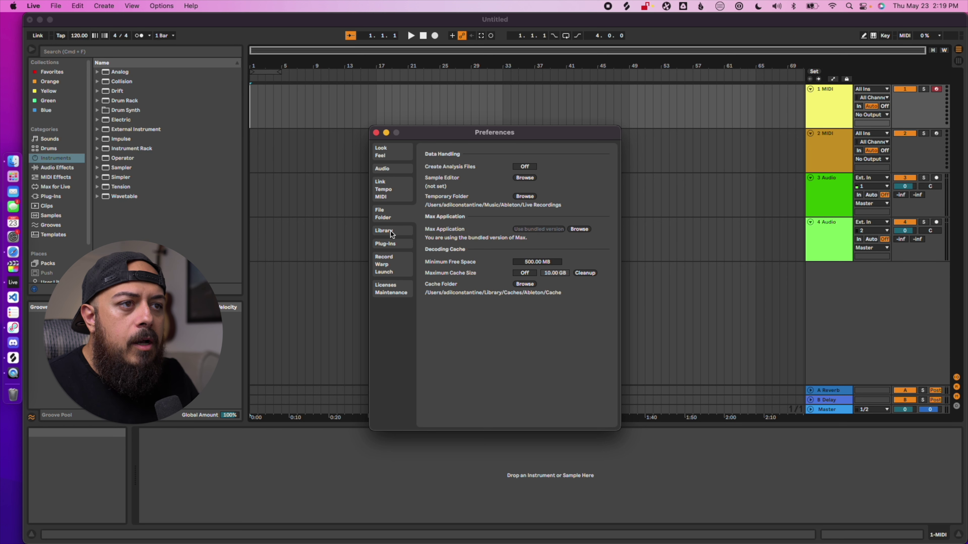
pyautogui.click(389, 243)
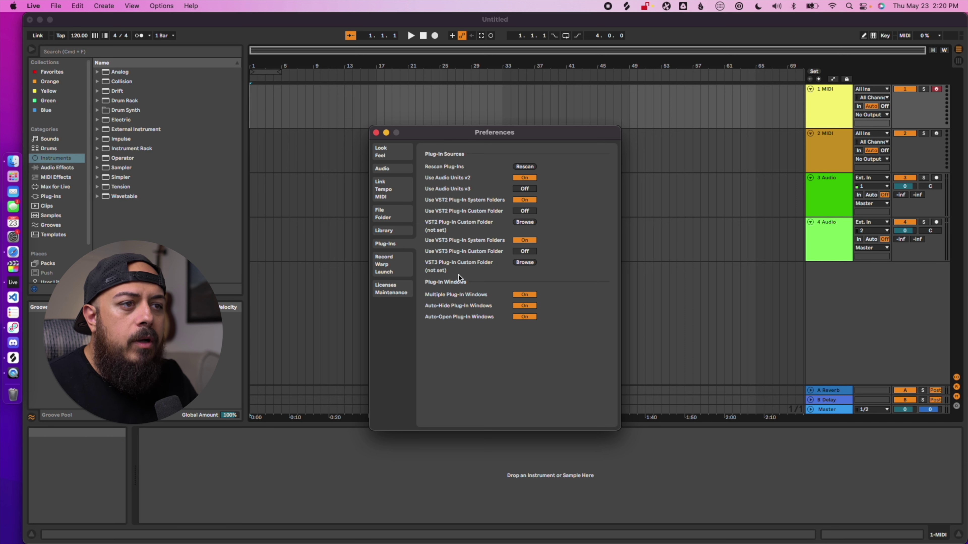
# - Set Auto-Warp Long Samples to Off in the Record/Warp/Launch preferences
pyautogui.click(391, 264)
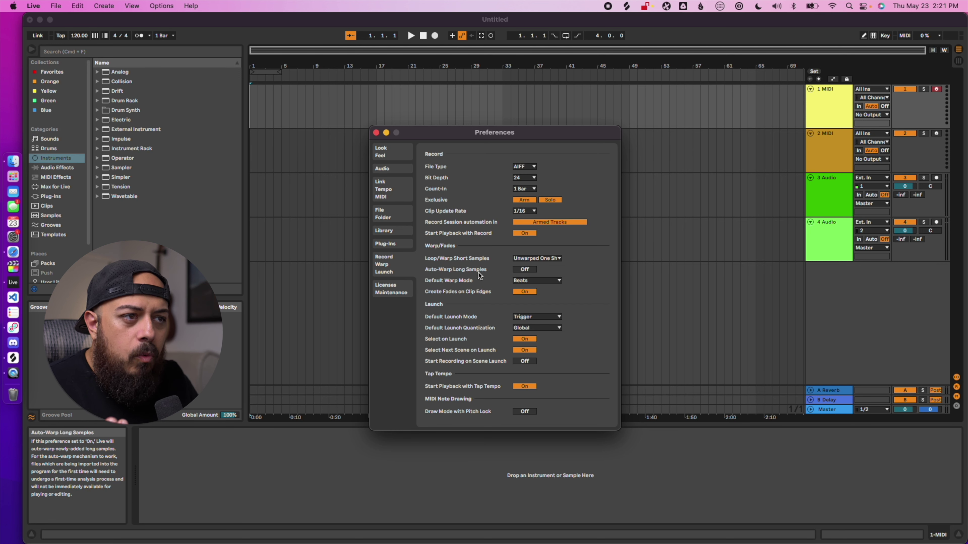
pyautogui.click(525, 269)
pyautogui.click(526, 270)
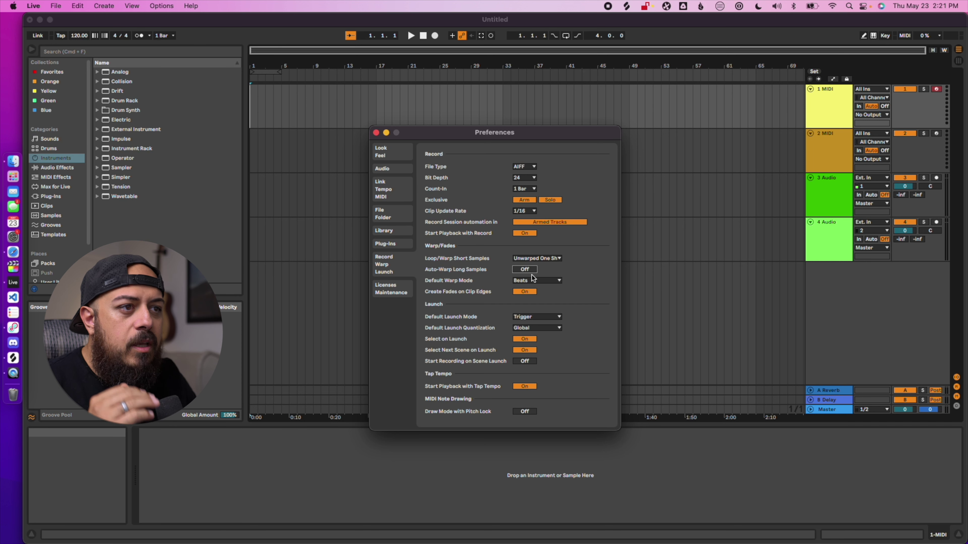
# - Return to the Look/Feel preferences and close the Preferences window
pyautogui.moveTo(502, 273)
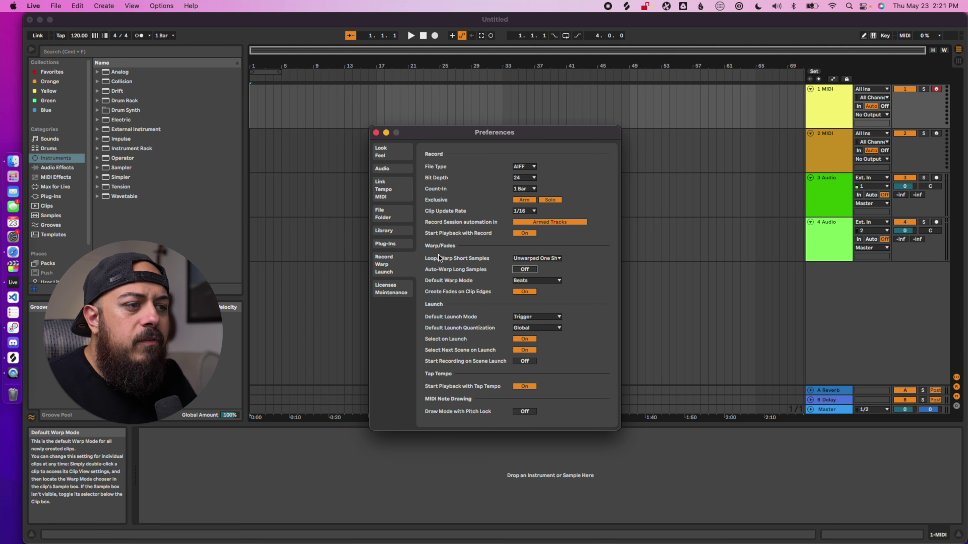
pyautogui.click(394, 157)
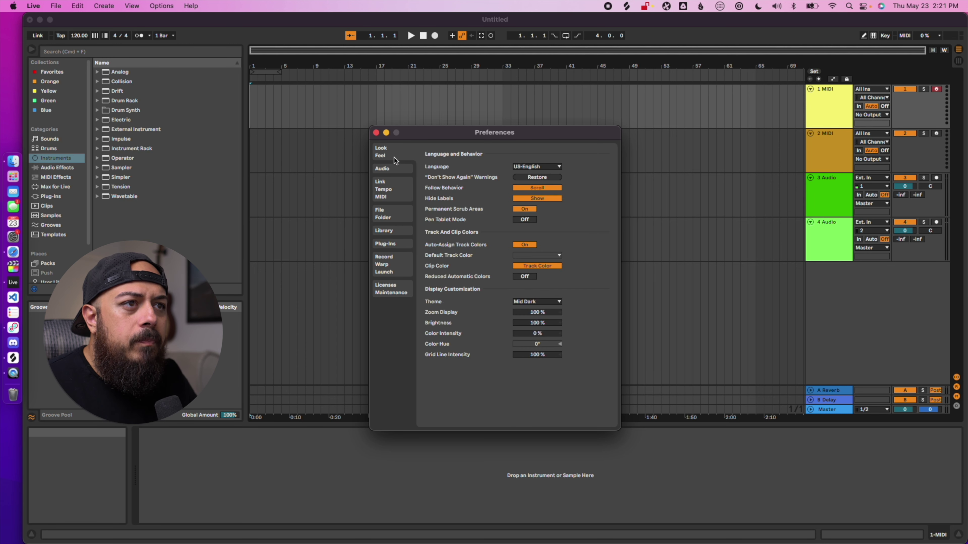
pyautogui.click(376, 133)
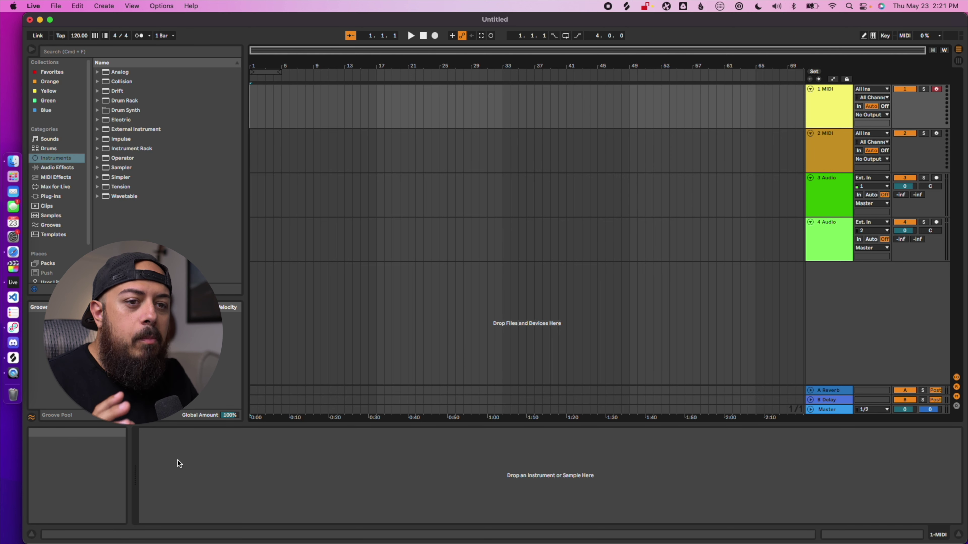
# - Switch back and forth between Session View and Arrangement View to compare them, ending in Arrangement View
pyautogui.moveTo(64, 474)
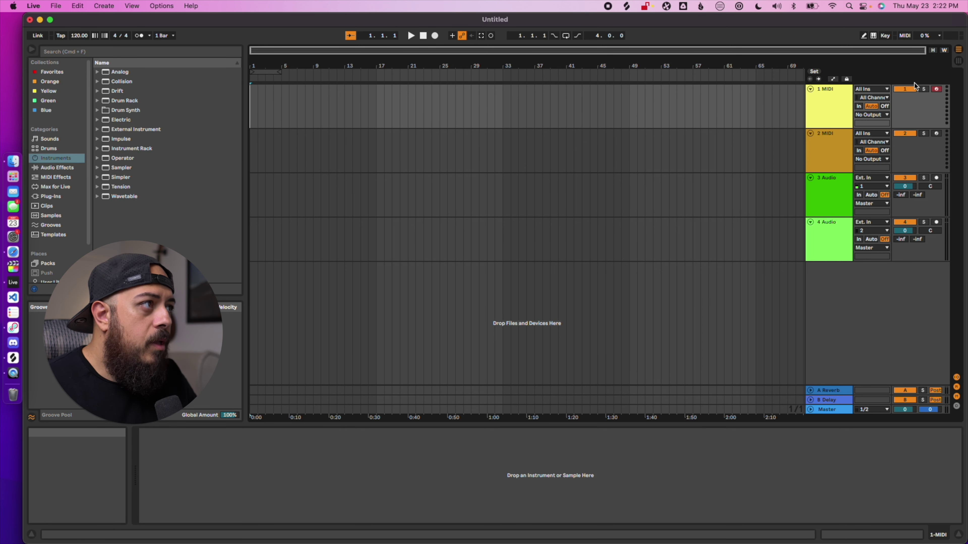
pyautogui.click(959, 61)
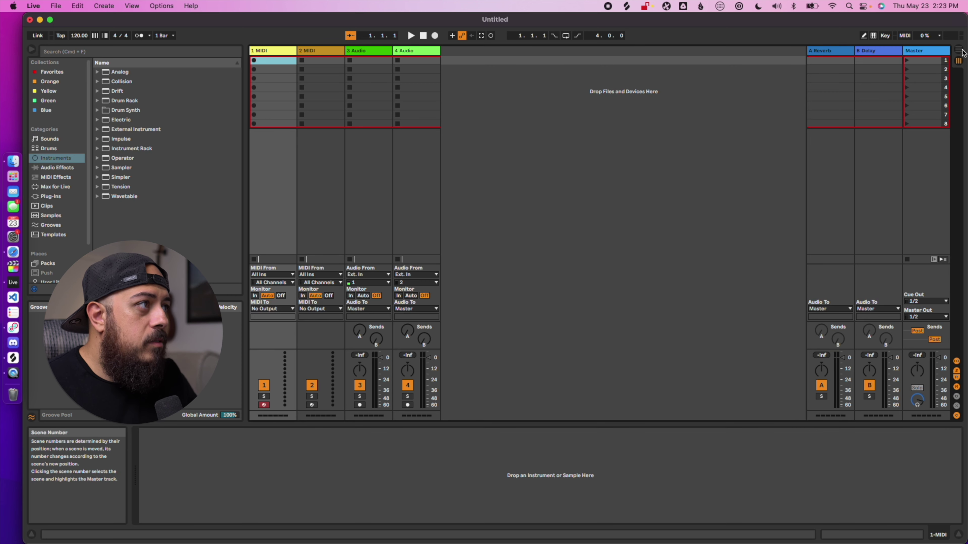
pyautogui.press('Tab')
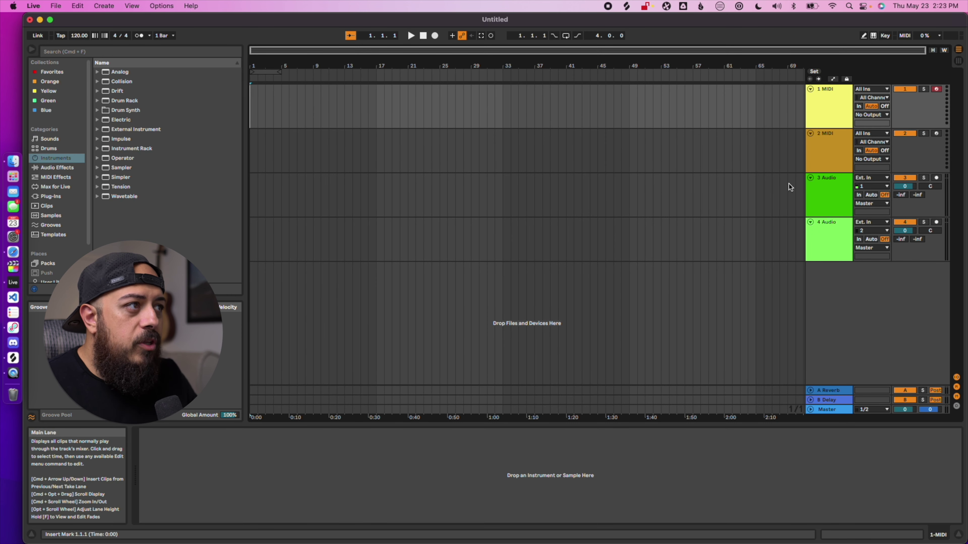
pyautogui.click(260, 113)
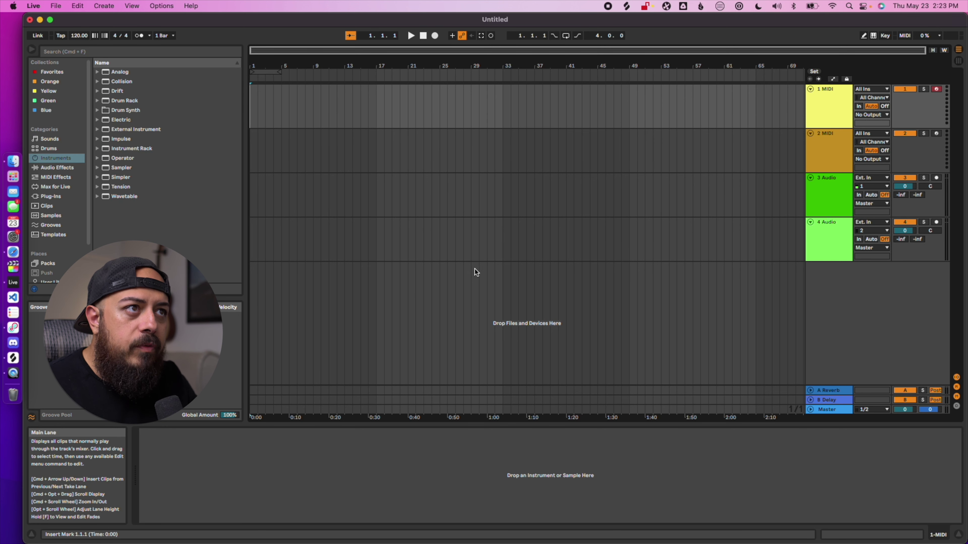
pyautogui.click(961, 64)
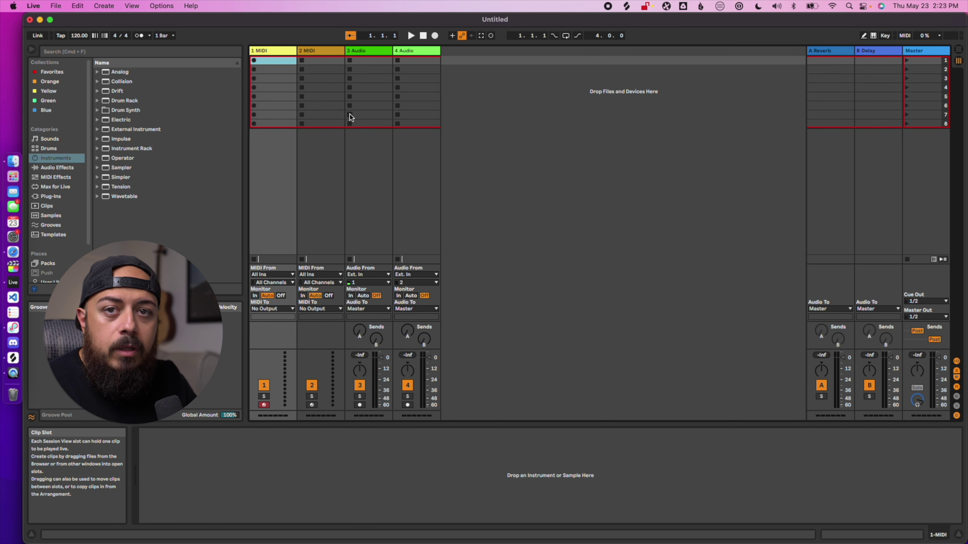
pyautogui.press('Tab')
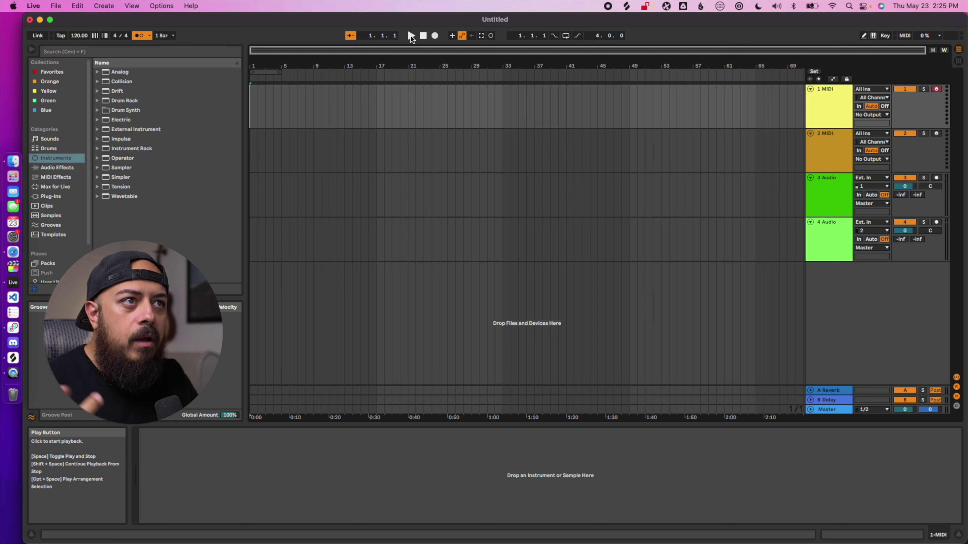
# - Play and stop the empty arrangement with the metronome on, and set the project tempo to 80 BPM
pyautogui.click(411, 36)
pyautogui.click(424, 36)
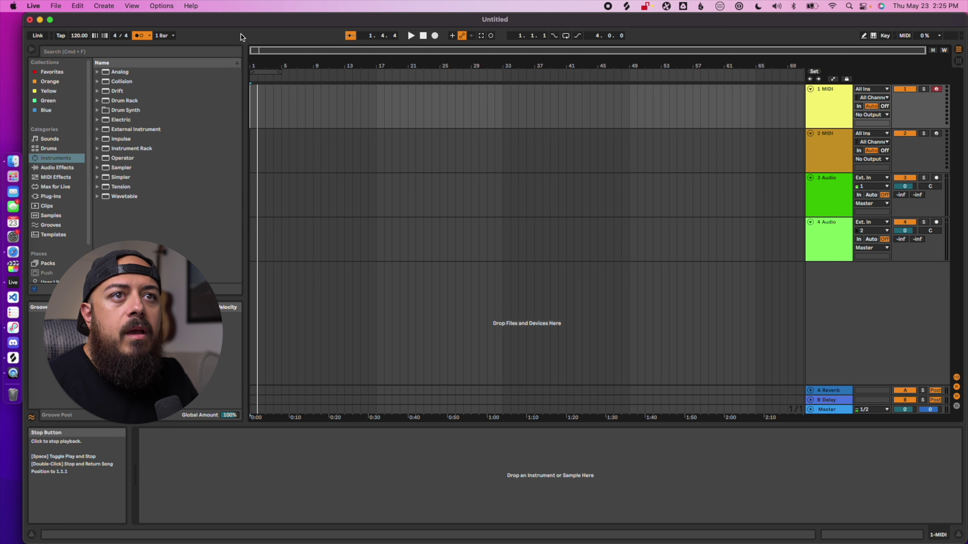
pyautogui.click(76, 35)
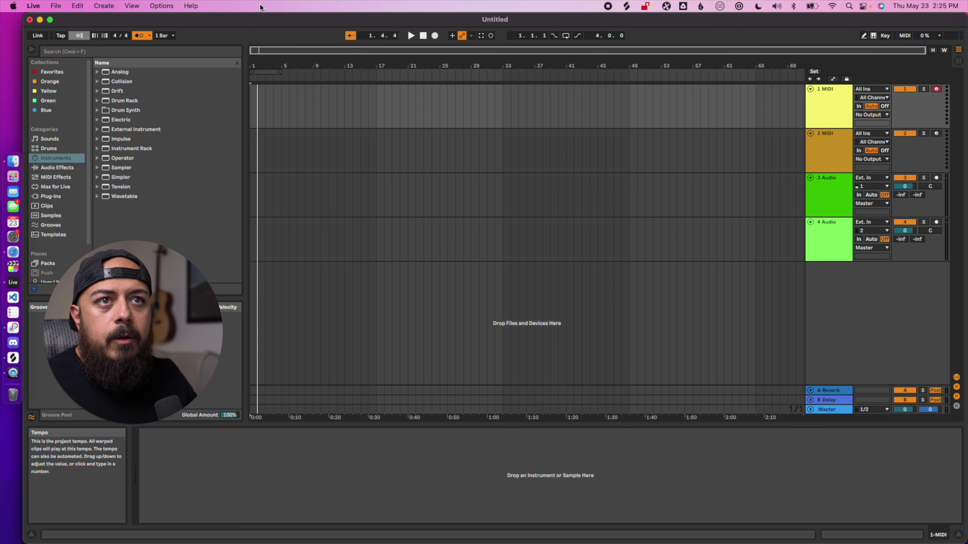
pyautogui.press('Return')
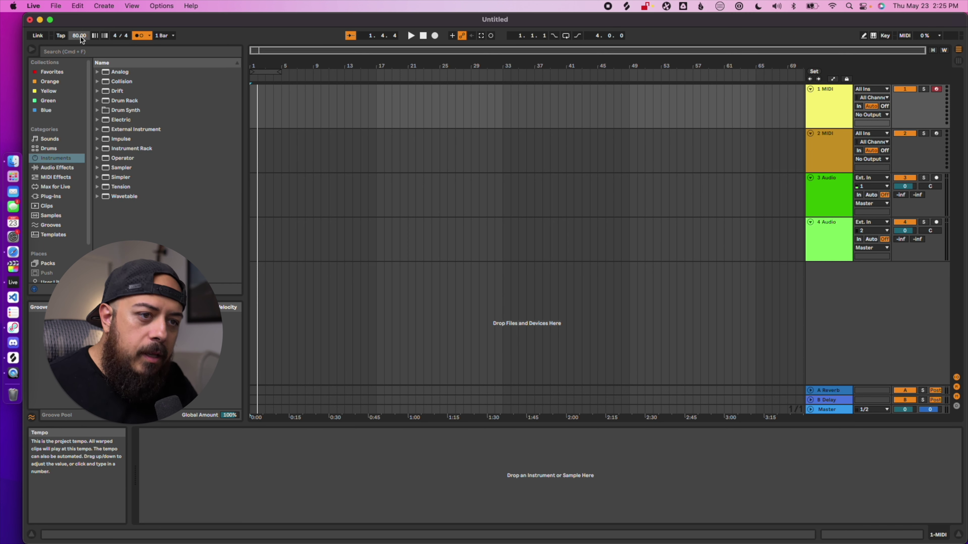
# - Tap in a new project tempo of about 100 BPM
pyautogui.click(60, 38)
pyautogui.click(60, 38)
pyautogui.click(61, 37)
pyautogui.click(61, 38)
pyautogui.click(61, 38)
pyautogui.click(61, 38)
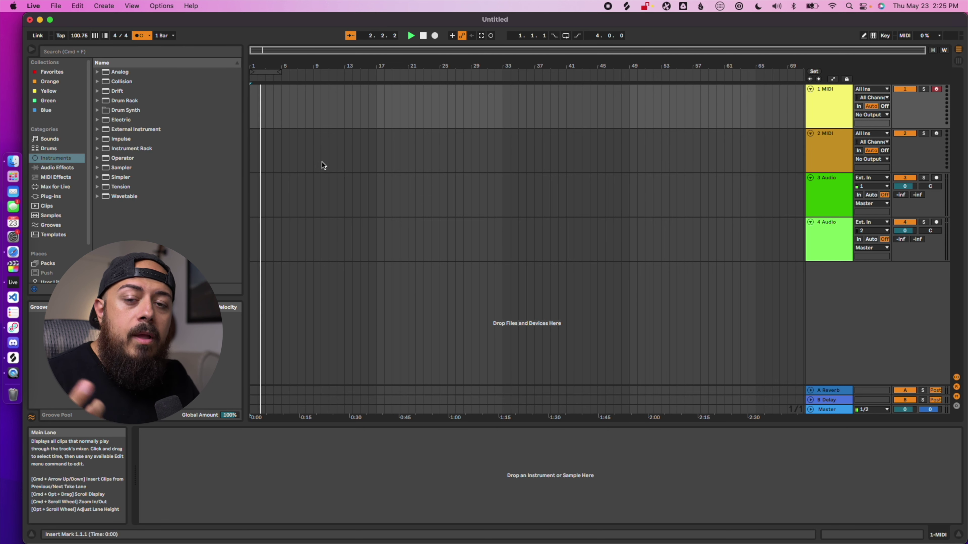
# - Set the project tempo to exactly 100 BPM and stop playback
pyautogui.click(81, 38)
pyautogui.write('100')
pyautogui.press('Return')
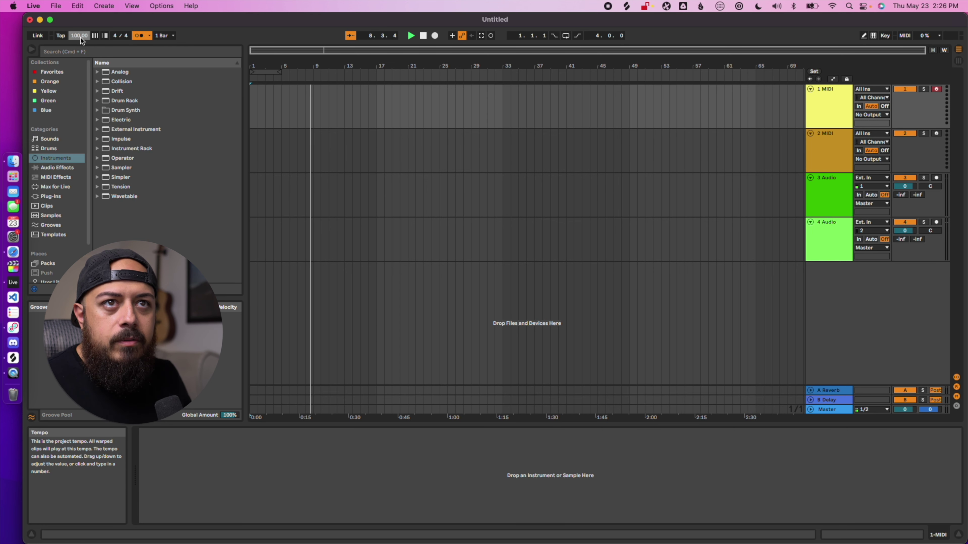
pyautogui.click(422, 35)
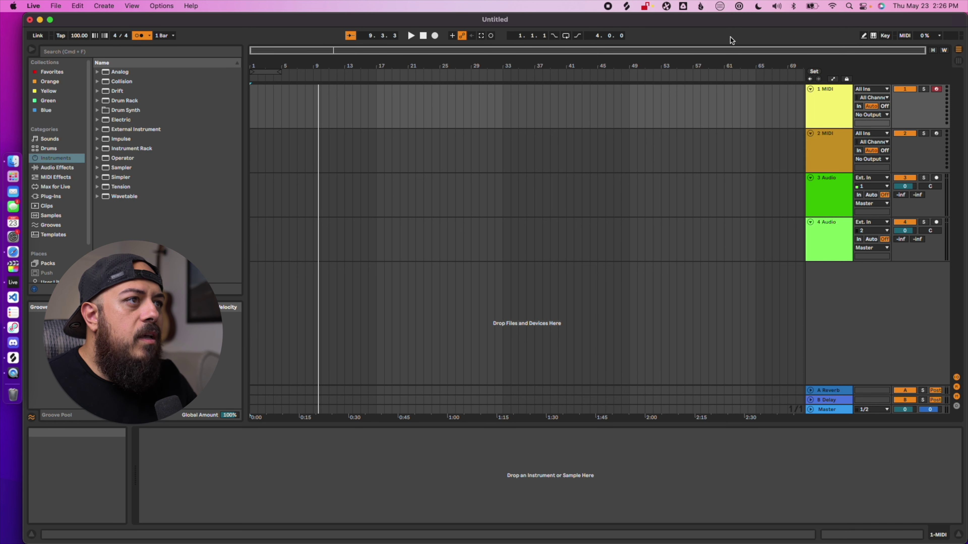
# - Turn on the Arrangement loop and place it over the four bars from bar 13, trying start points at bars 1 and 14
pyautogui.click(568, 37)
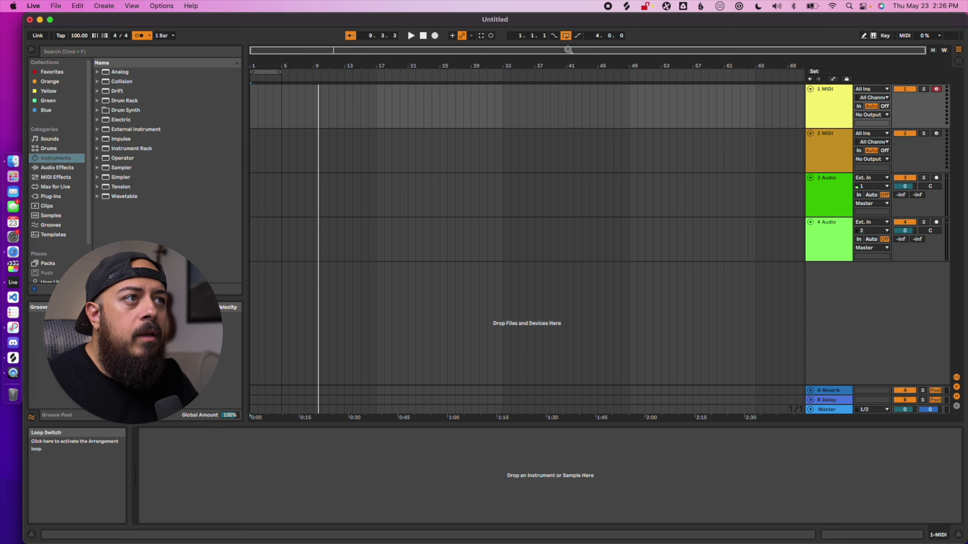
pyautogui.moveTo(263, 72); pyautogui.dragTo(365, 80)
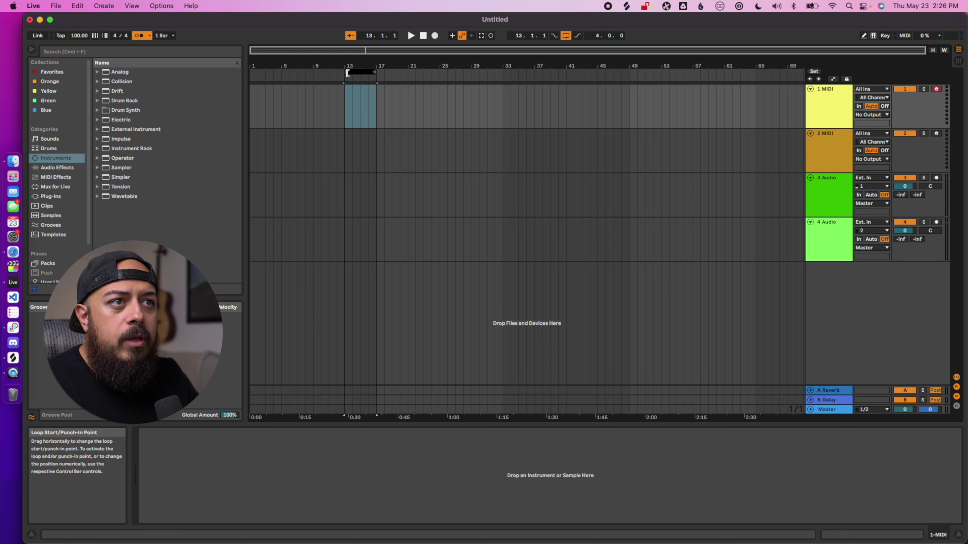
pyautogui.moveTo(345, 73); pyautogui.dragTo(251, 73)
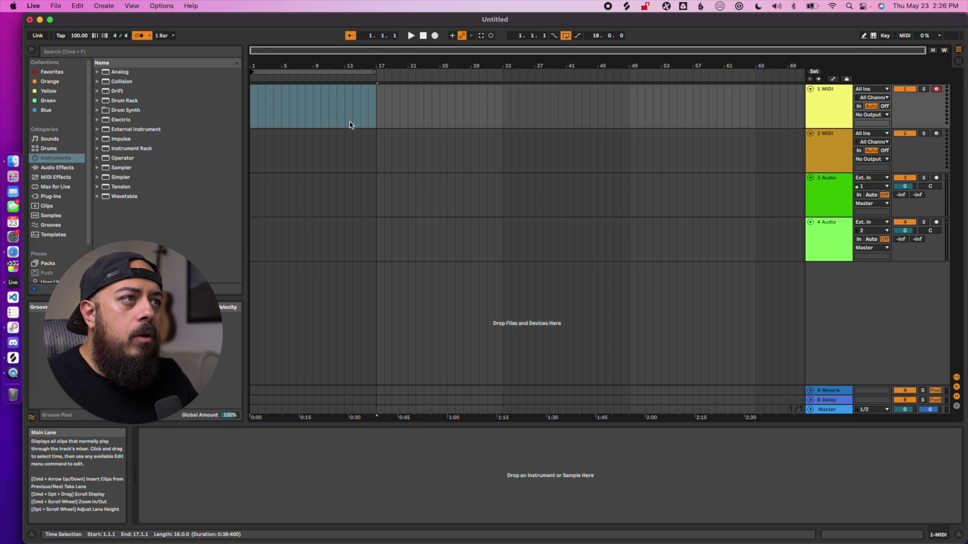
pyautogui.moveTo(253, 73); pyautogui.dragTo(352, 79)
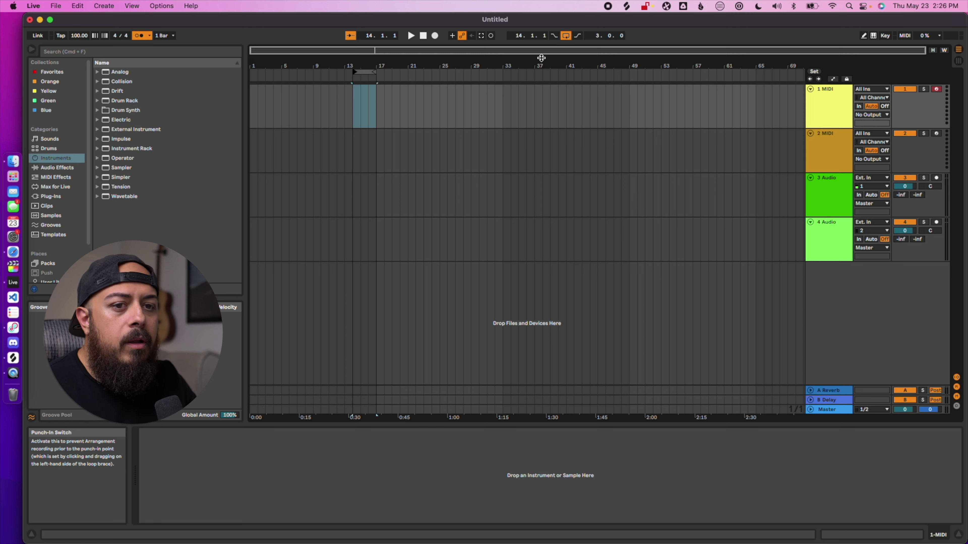
pyautogui.moveTo(352, 72); pyautogui.dragTo(345, 72)
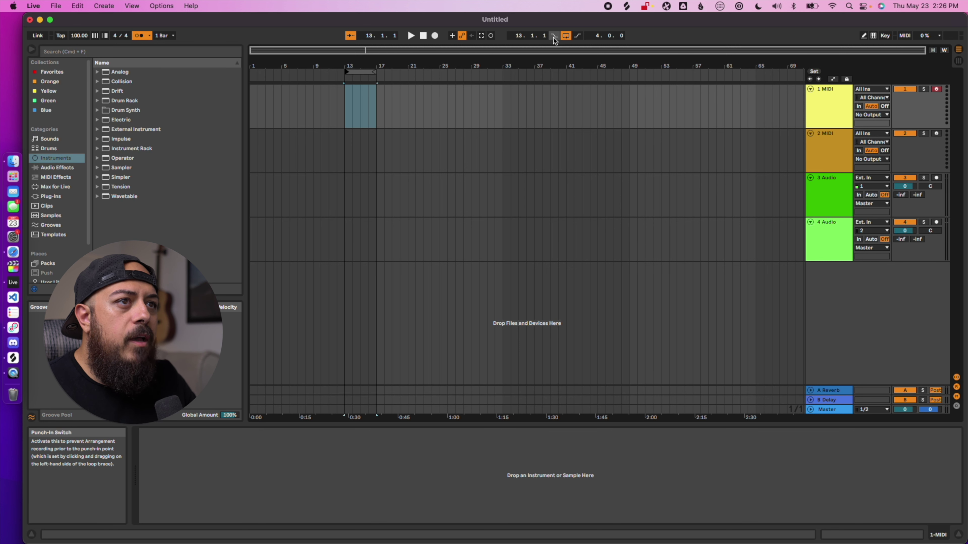
# - Try punch-in and punch-out with the loop's edges at bars 13 and 17, and switch both punches and the loop off
pyautogui.click(347, 108)
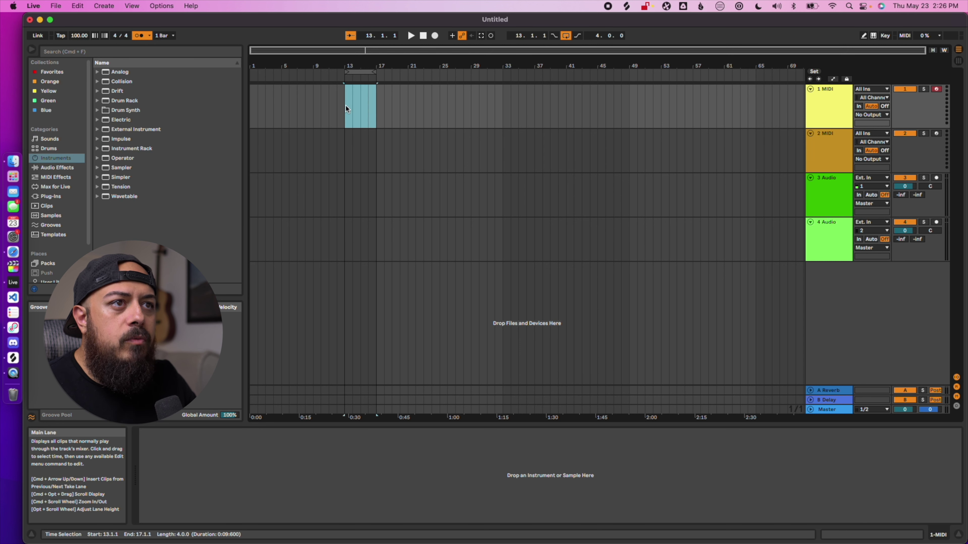
pyautogui.click(554, 36)
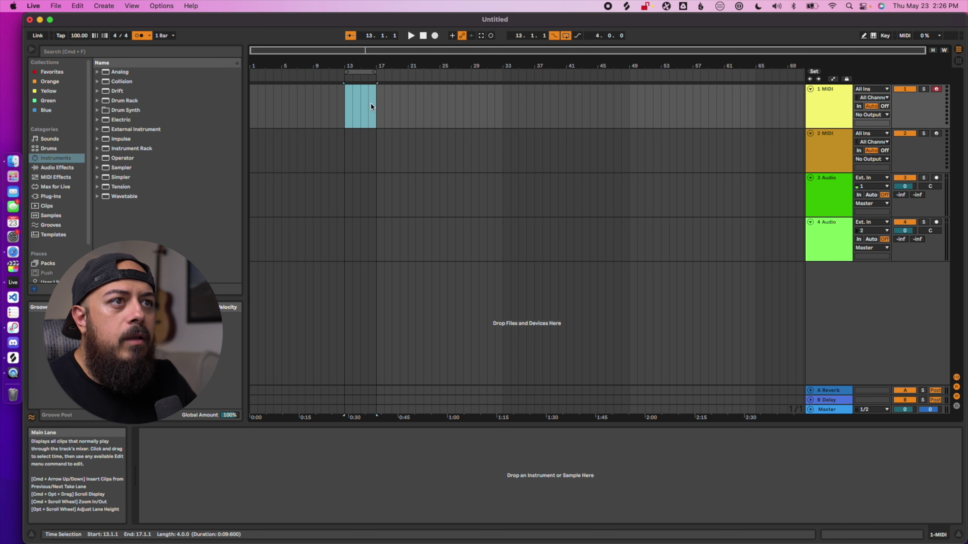
pyautogui.click(376, 96)
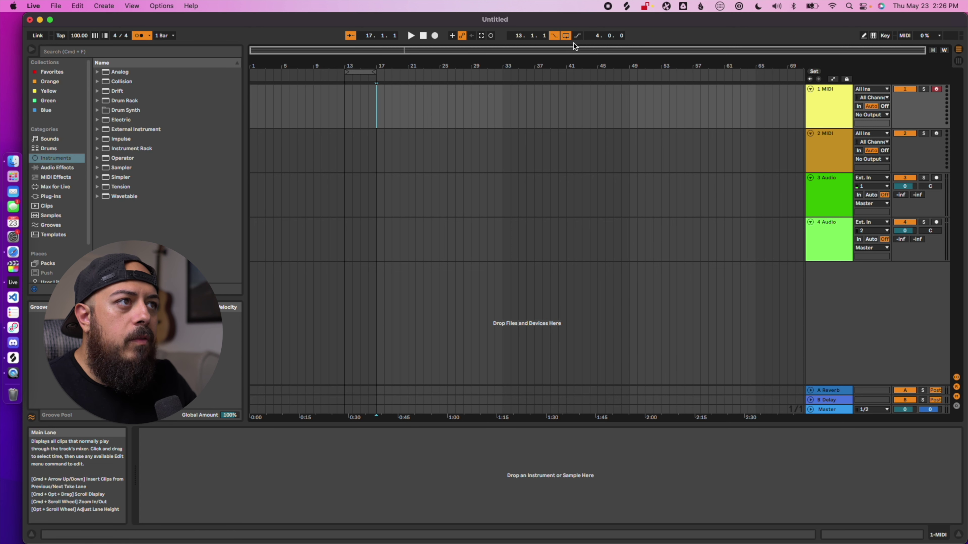
pyautogui.click(578, 36)
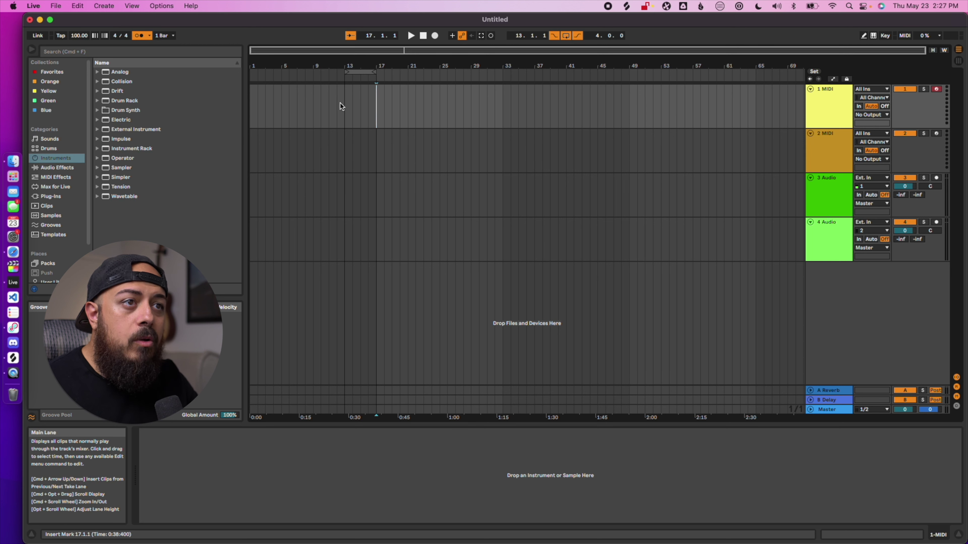
pyautogui.click(345, 109)
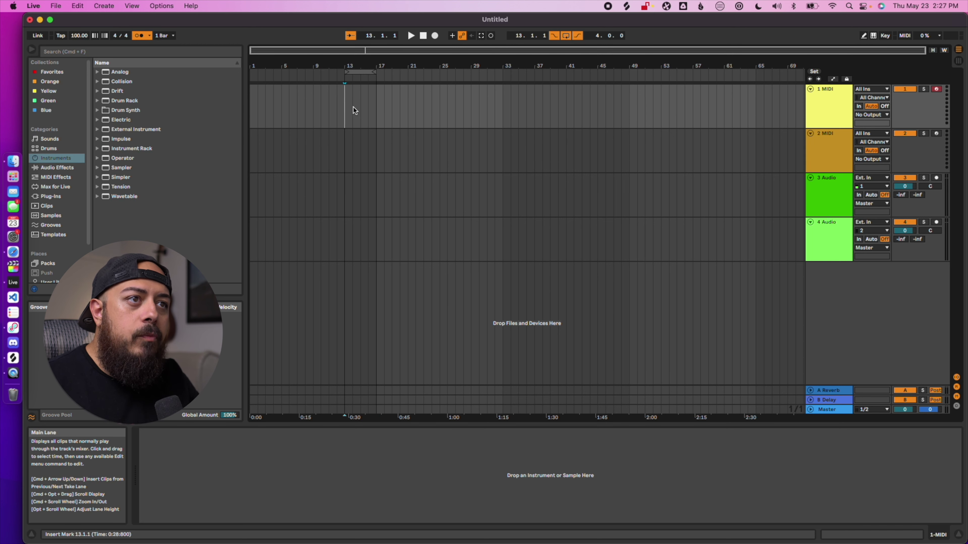
pyautogui.click(377, 106)
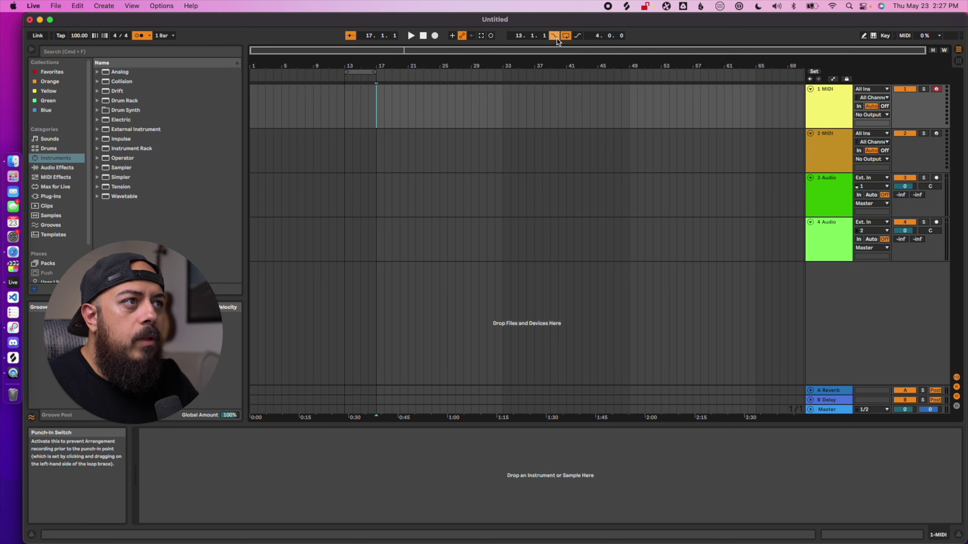
pyautogui.click(567, 36)
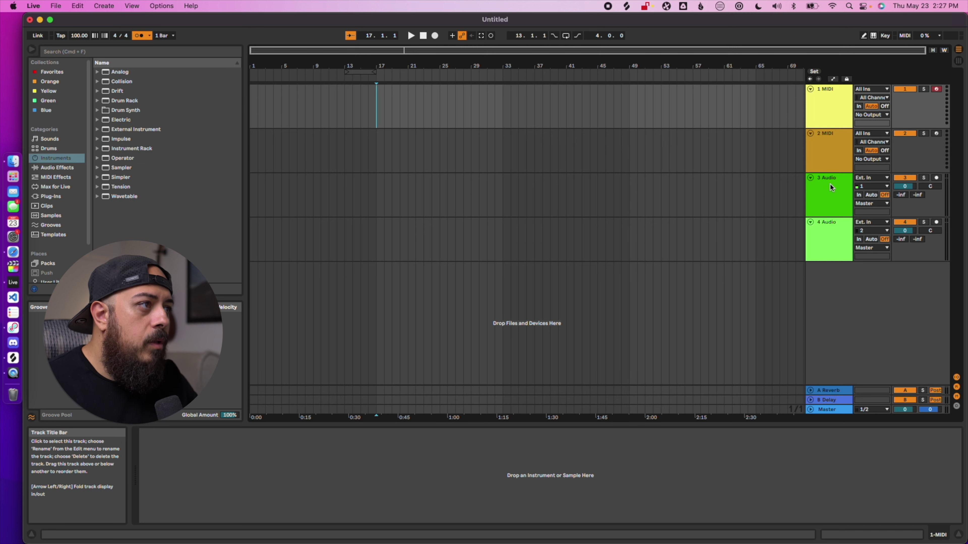
# - Insert an empty MIDI clip at bar 1 on the 1 MIDI track and extend it to four bars
pyautogui.click(824, 101)
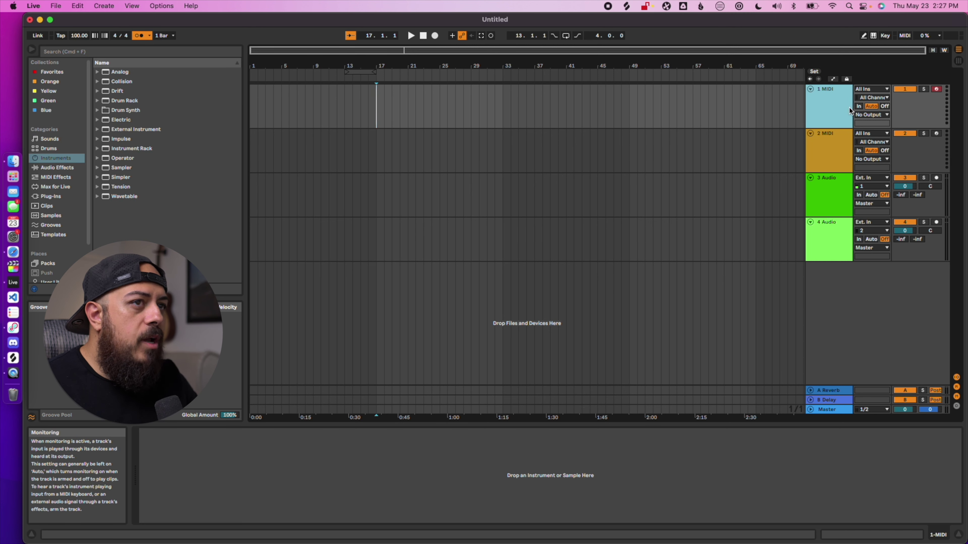
pyautogui.click(251, 95)
pyautogui.press('super+shift+m')
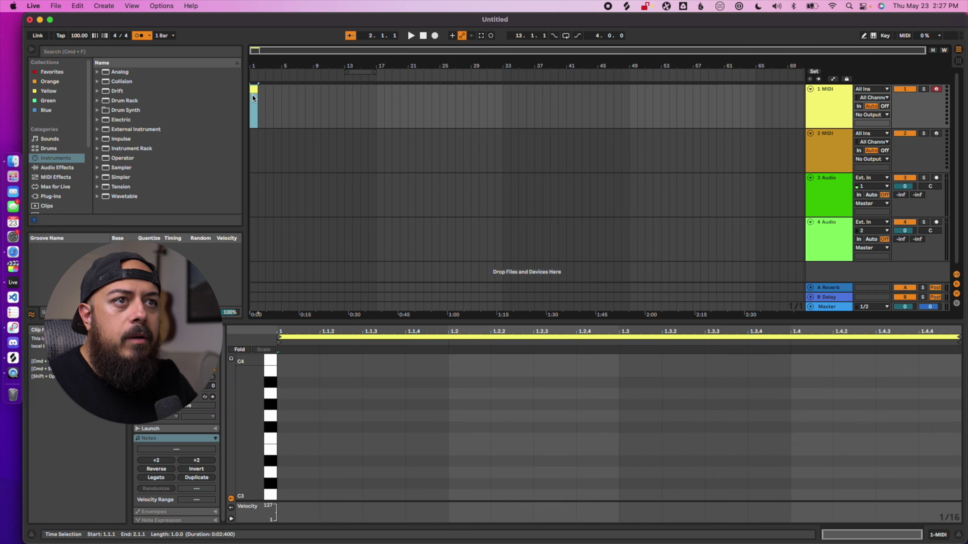
pyautogui.moveTo(258, 90); pyautogui.dragTo(282, 91)
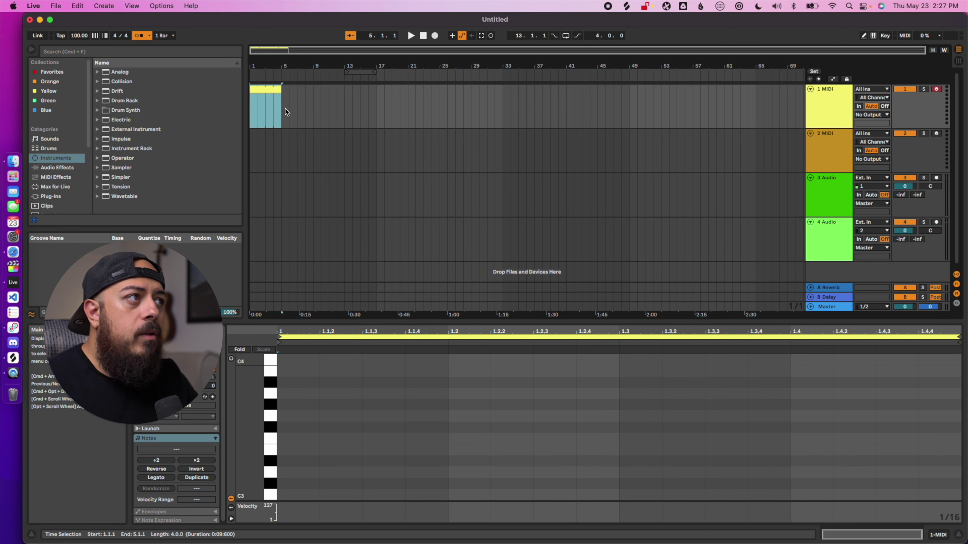
# - Draw the sixteenth notes D#3, F3, D#3, G#3, D3 and G3 within the clip's first two beats using Draw Mode, and leave Draw Mode
pyautogui.click(863, 36)
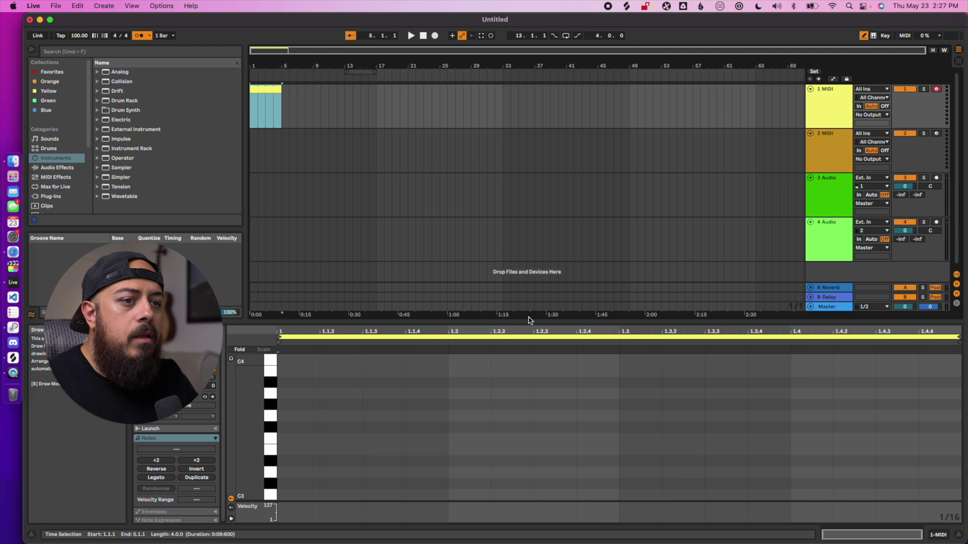
pyautogui.click(301, 460)
pyautogui.click(356, 437)
pyautogui.click(396, 460)
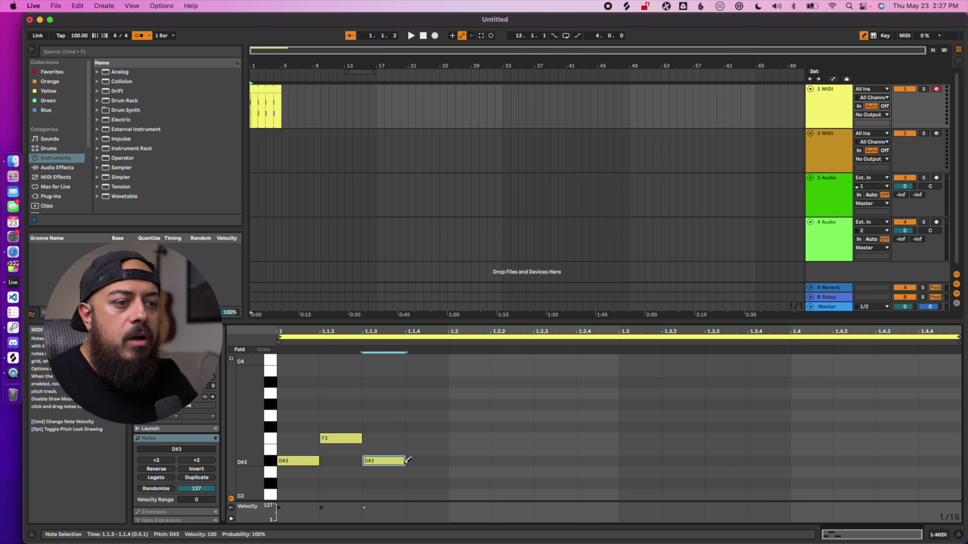
pyautogui.click(439, 405)
pyautogui.click(480, 472)
pyautogui.click(560, 416)
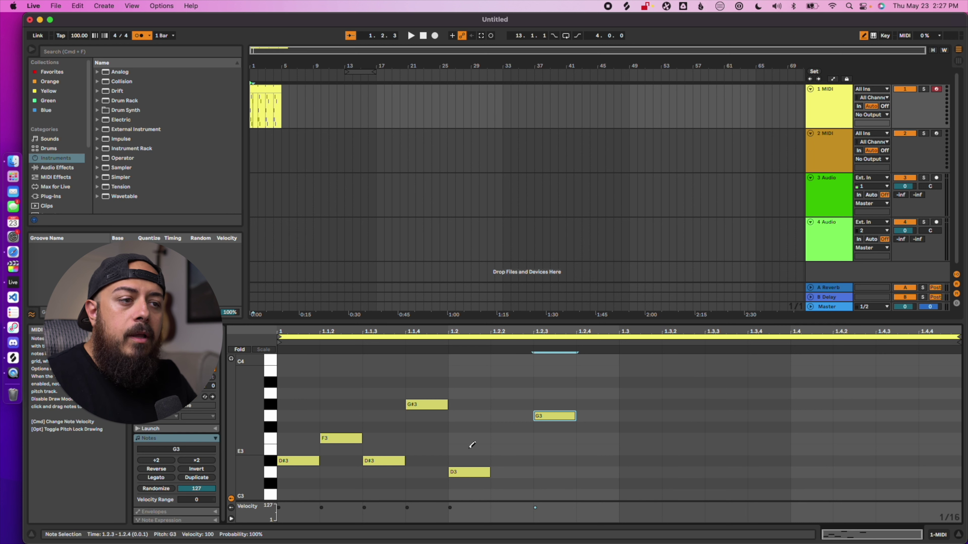
pyautogui.click(864, 36)
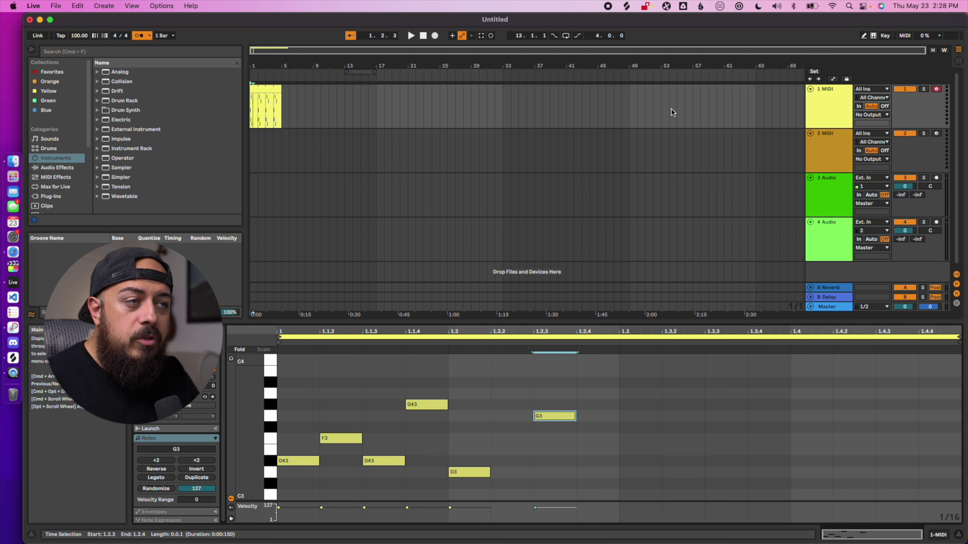
# - Turn on the computer MIDI keyboard
pyautogui.click(874, 35)
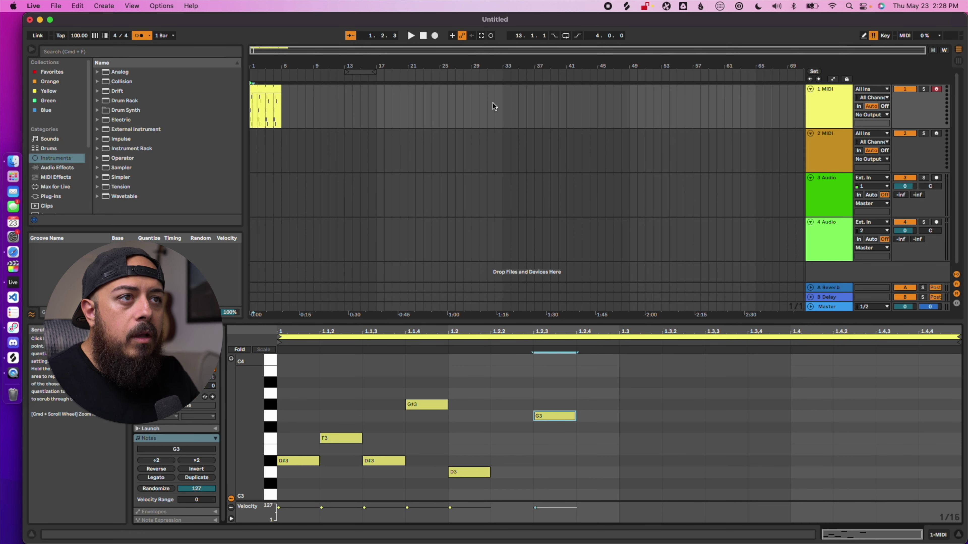
# - Delete the four-bar MIDI clip from the start of the 1 MIDI track
pyautogui.click(266, 92)
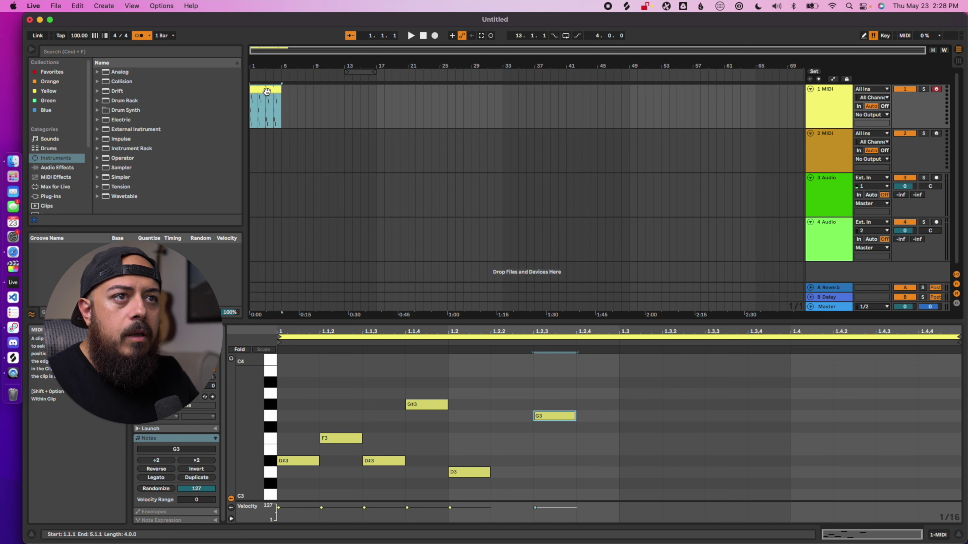
pyautogui.press('BackSpace')
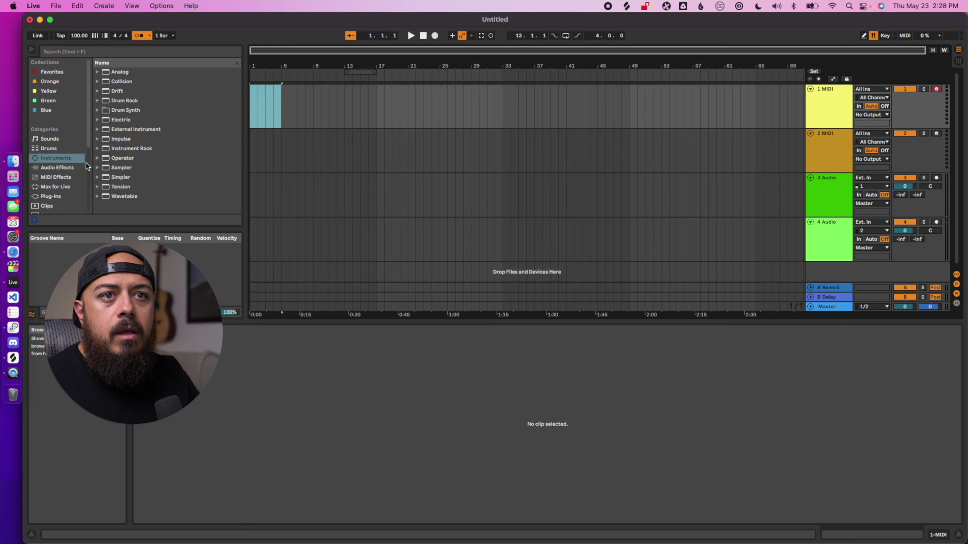
# - Load the Grand Piano.adg Instrument Rack preset onto the 1 MIDI track and play a few notes on the computer keyboard
pyautogui.click(50, 160)
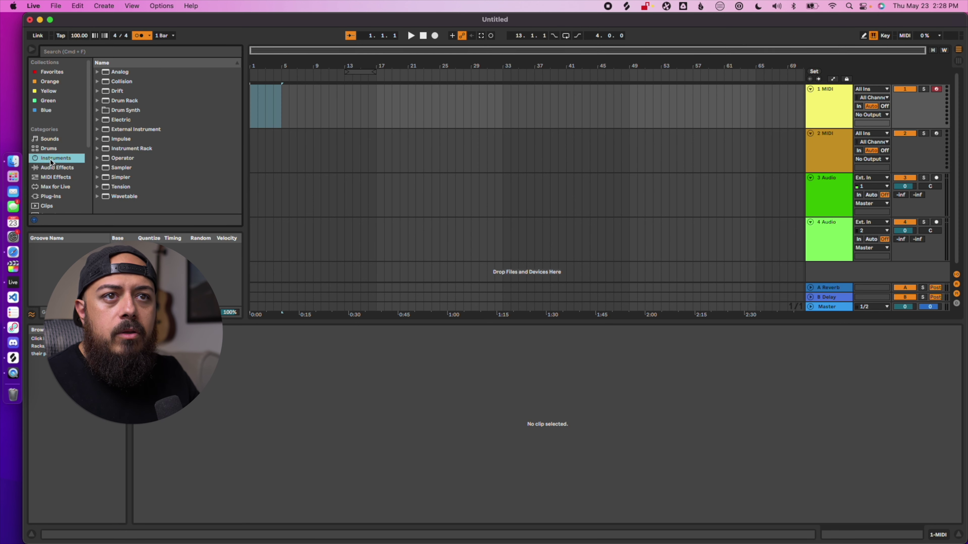
pyautogui.click(99, 149)
pyautogui.scroll(-4, 165, 163)
pyautogui.click(104, 156)
pyautogui.scroll(-6, 161, 180)
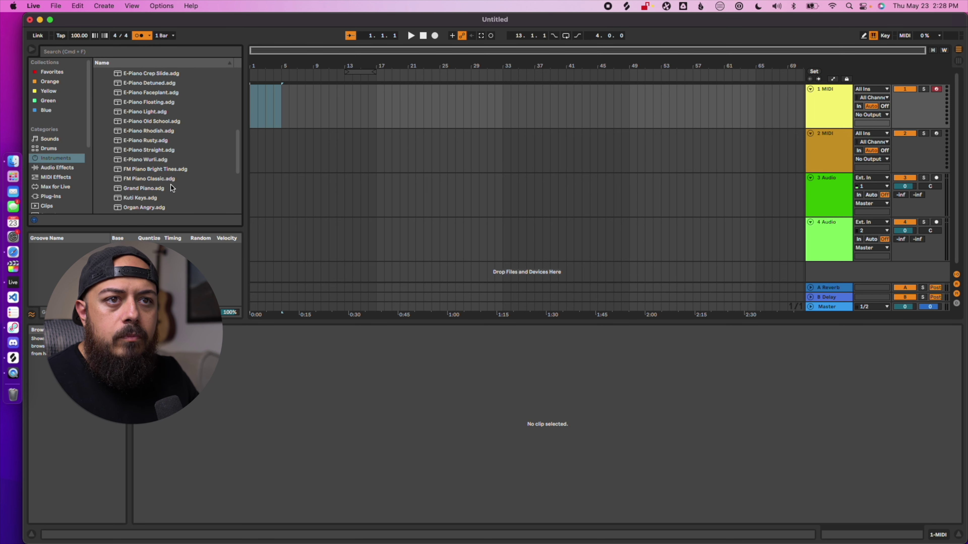
pyautogui.moveTo(130, 190); pyautogui.dragTo(274, 114)
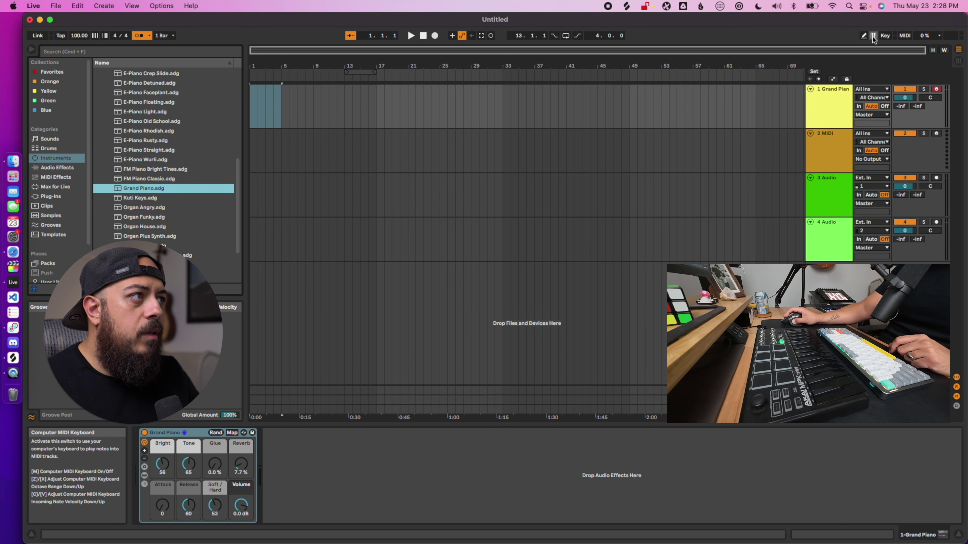
pyautogui.press('a')
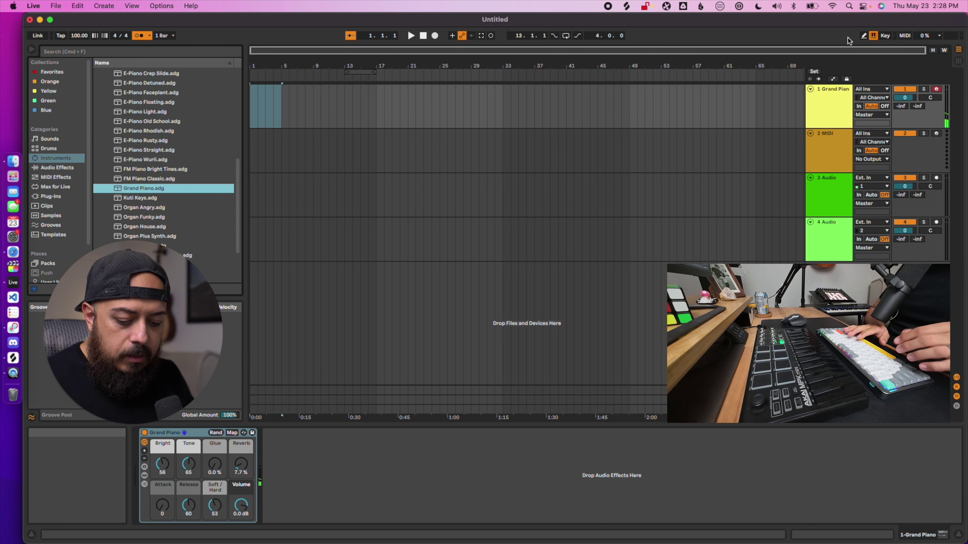
pyautogui.press('a')
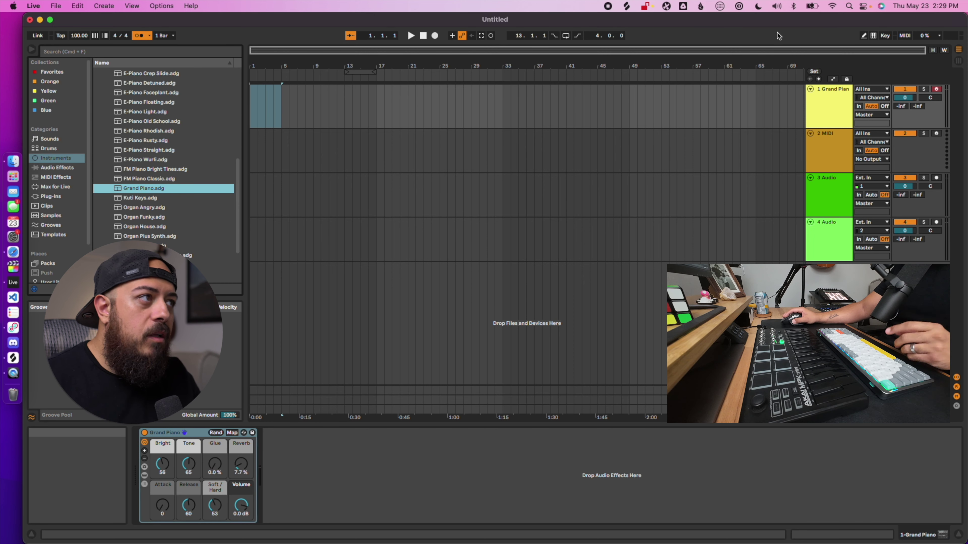
# - Map the R key to Arrangement Record in Key Map Mode, leave the mode and start recording with the mapped key
pyautogui.click(885, 36)
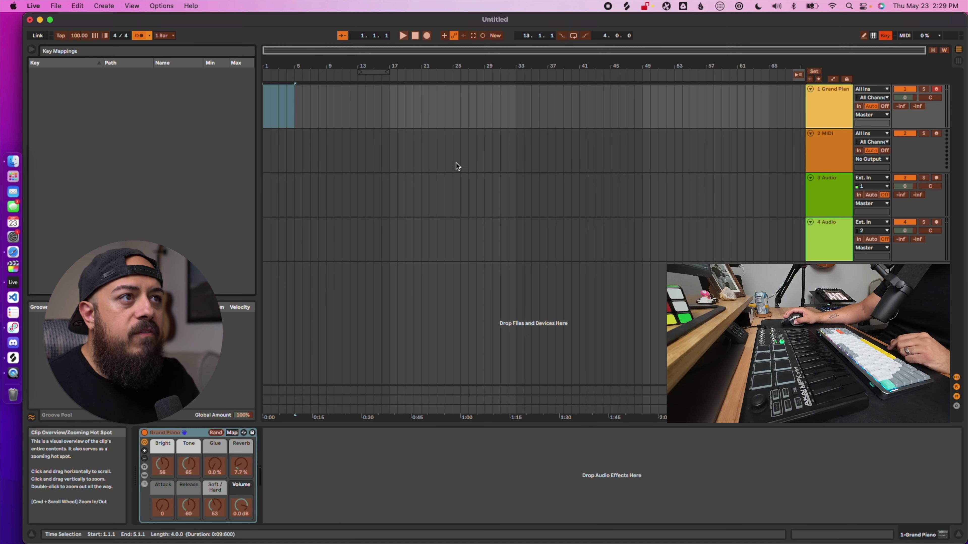
pyautogui.click(428, 35)
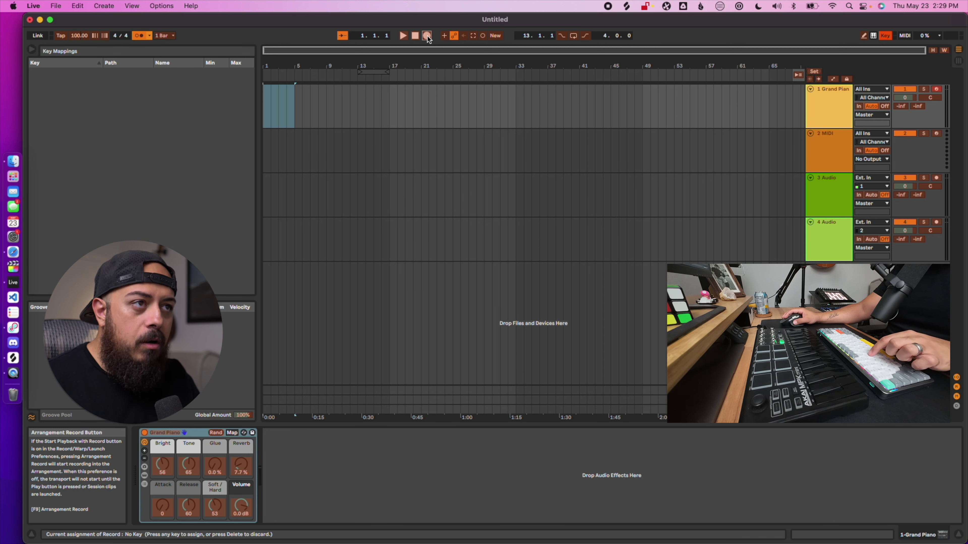
pyautogui.press('r')
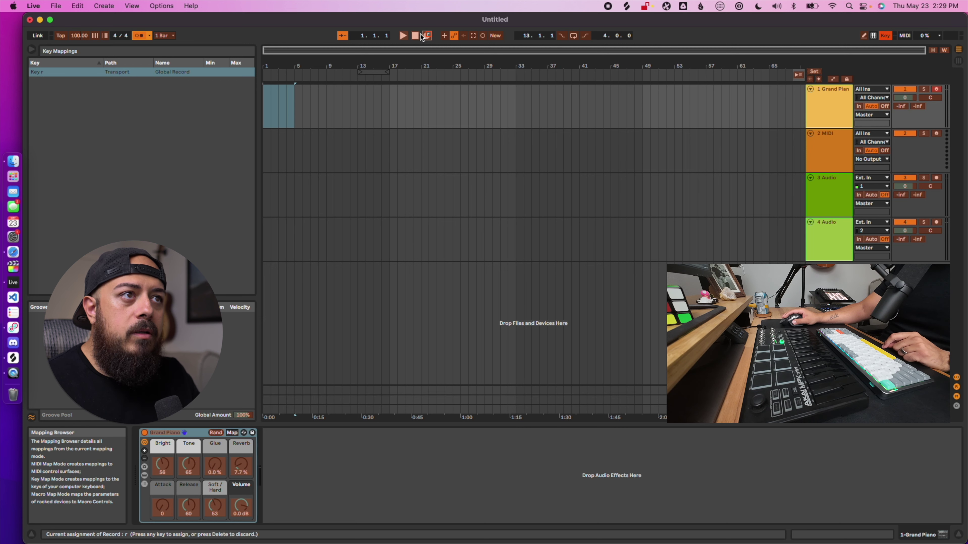
pyautogui.press('super+k')
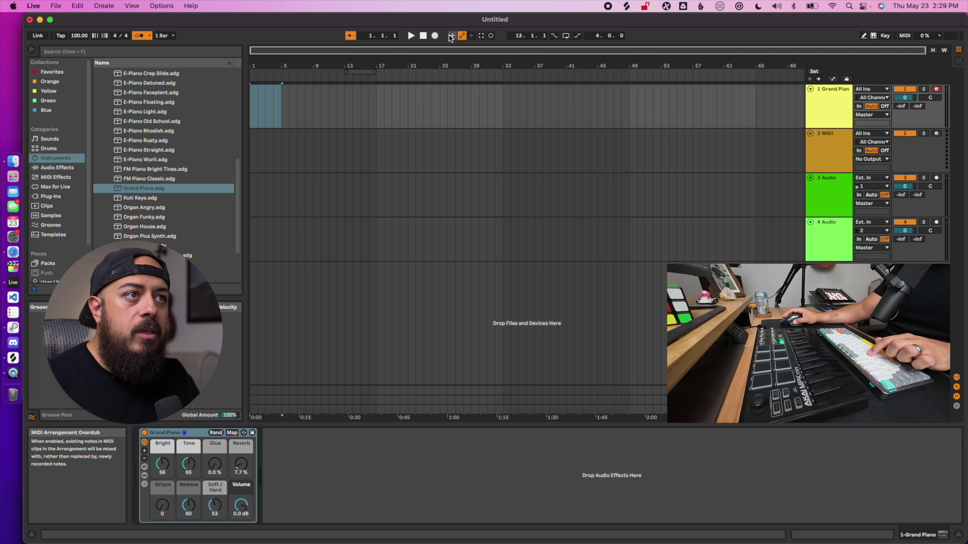
pyautogui.press('r')
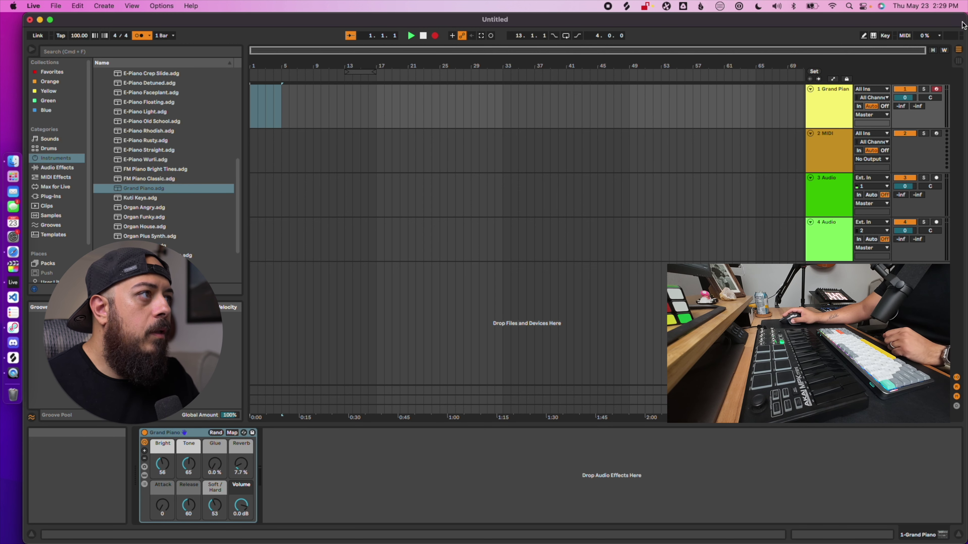
# - Delete the R key mapping of Global Record and leave Key Map Mode
pyautogui.click(884, 36)
pyautogui.click(70, 76)
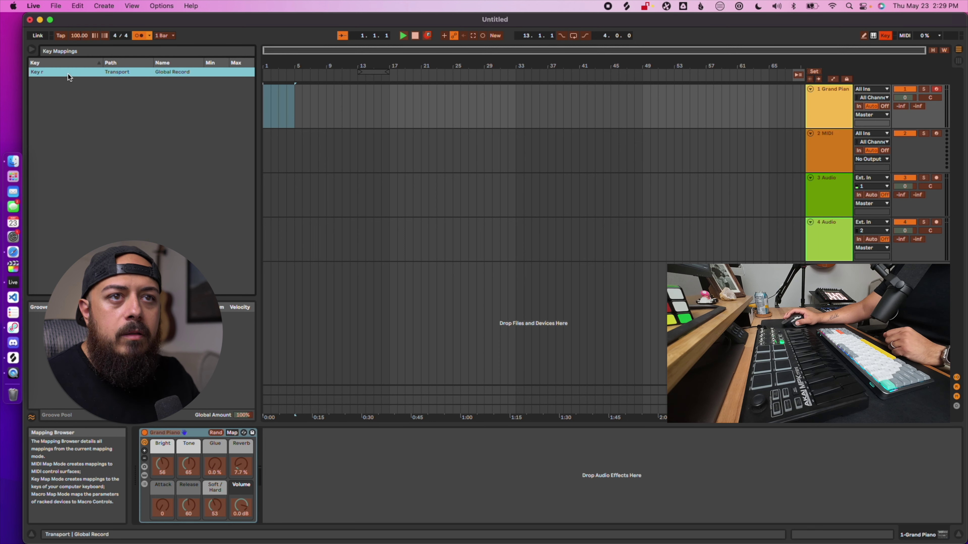
pyautogui.press('BackSpace')
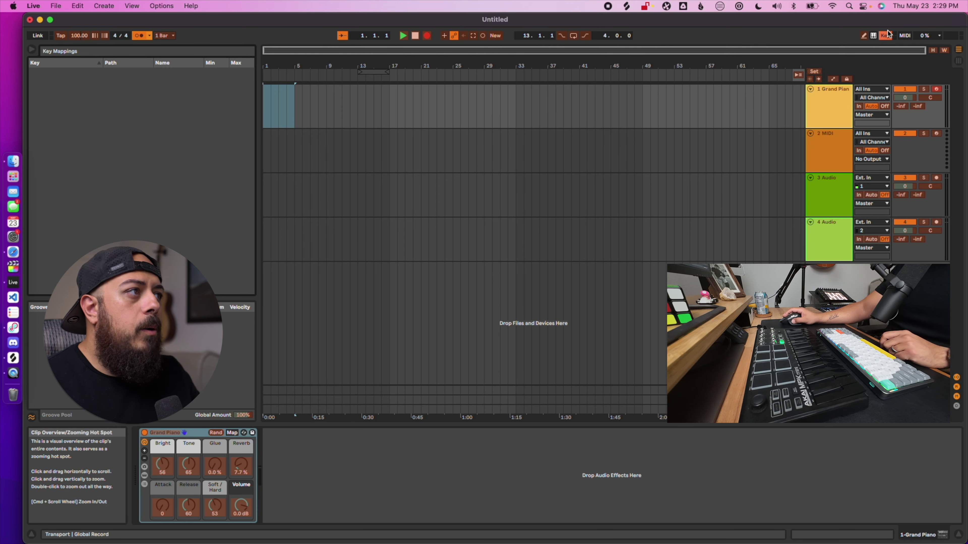
pyautogui.click(887, 37)
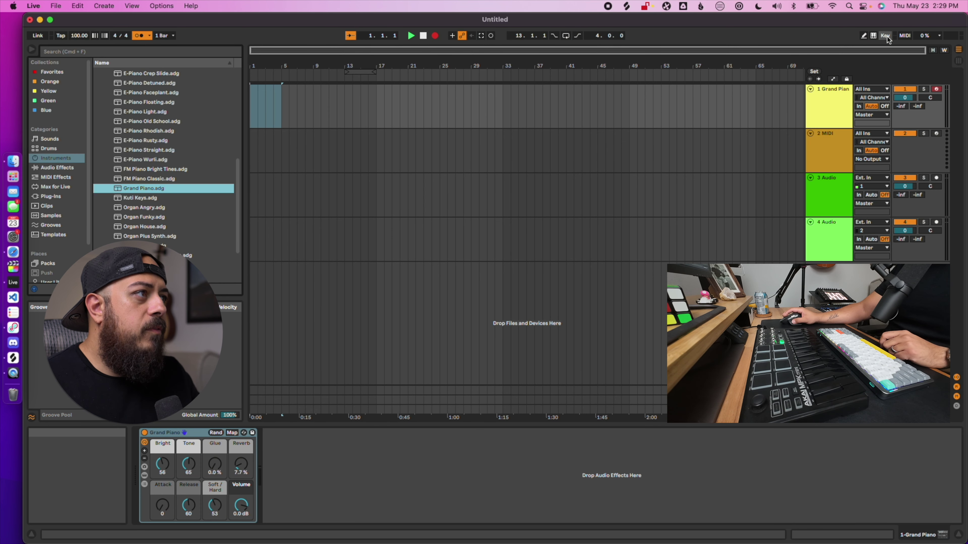
# - Map the MIDI controller's CC 1 to the Grand Piano's Bright macro, leave MIDI Map Mode and adjust Bright from the controller
pyautogui.click(906, 35)
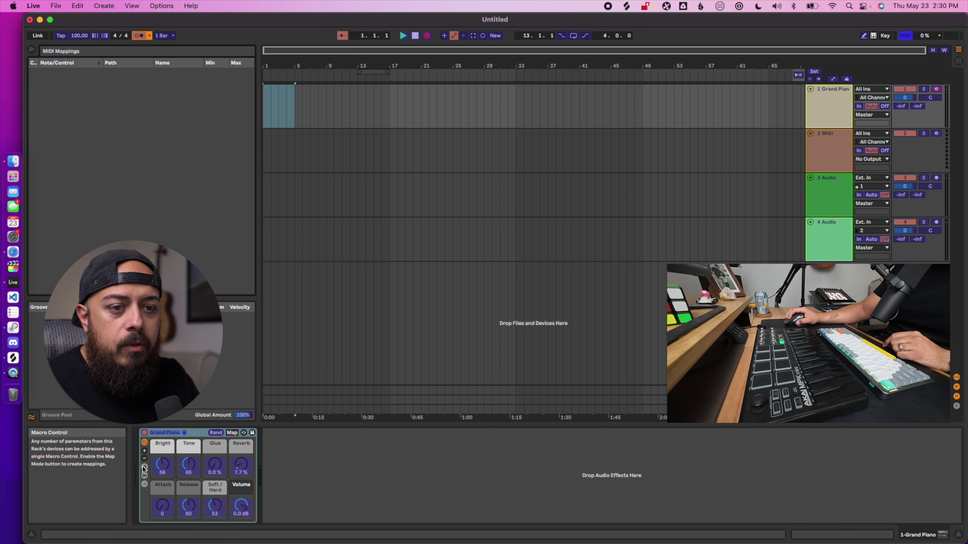
pyautogui.click(163, 469)
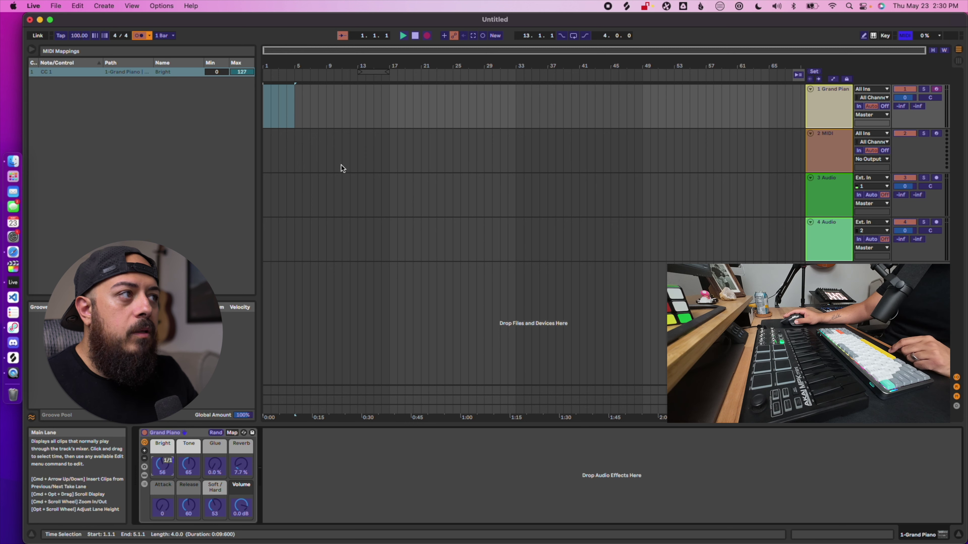
pyautogui.click(906, 36)
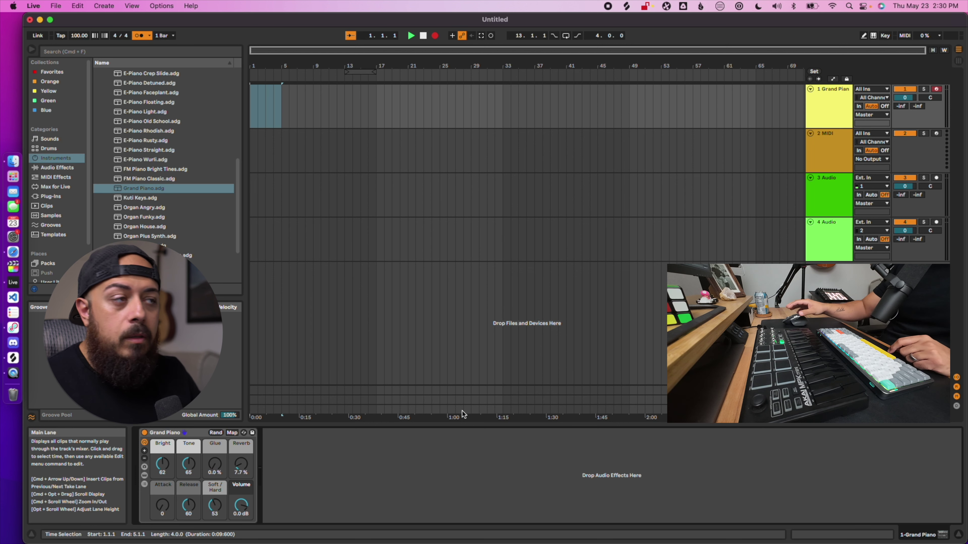
# - Delete the CC 1 mapping of the Bright macro and leave MIDI Map Mode
pyautogui.press('super+m')
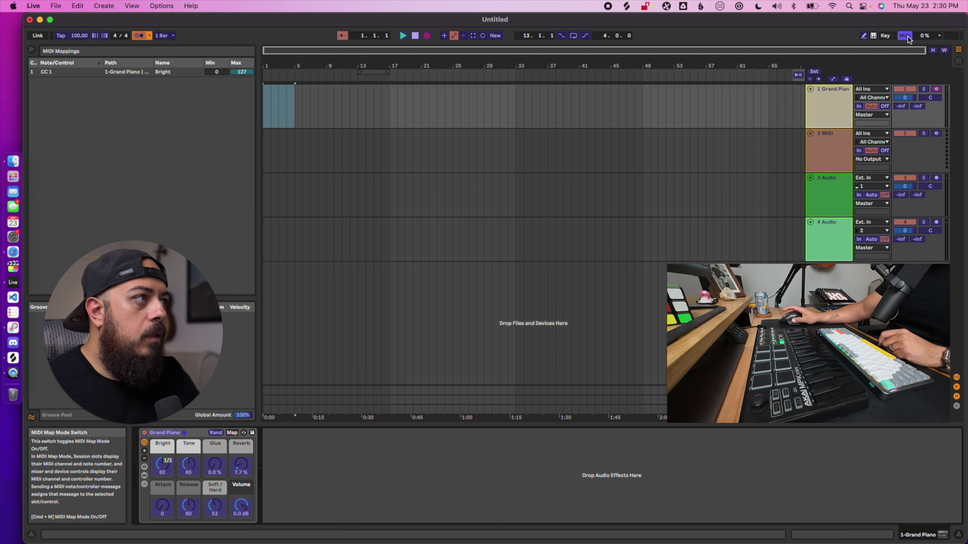
pyautogui.click(76, 72)
pyautogui.press('Delete')
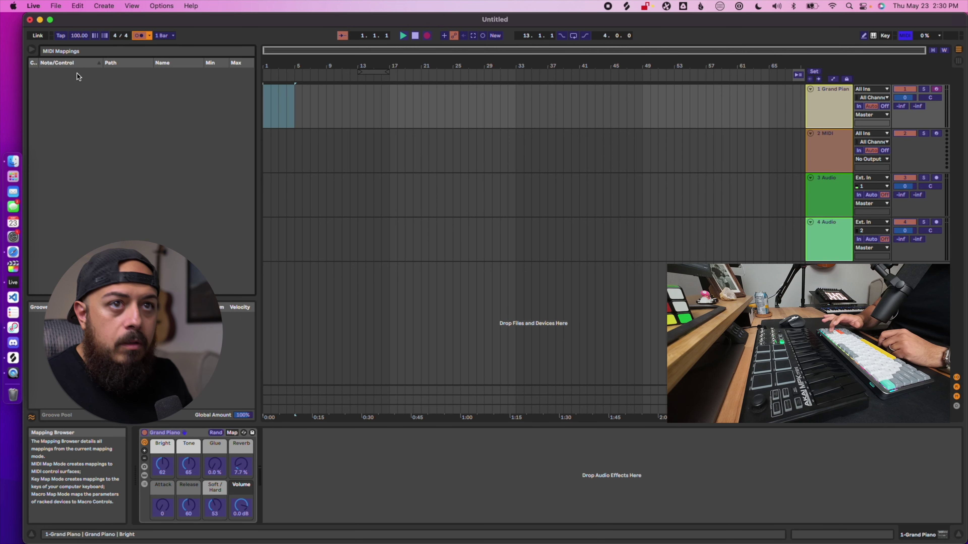
pyautogui.click(905, 35)
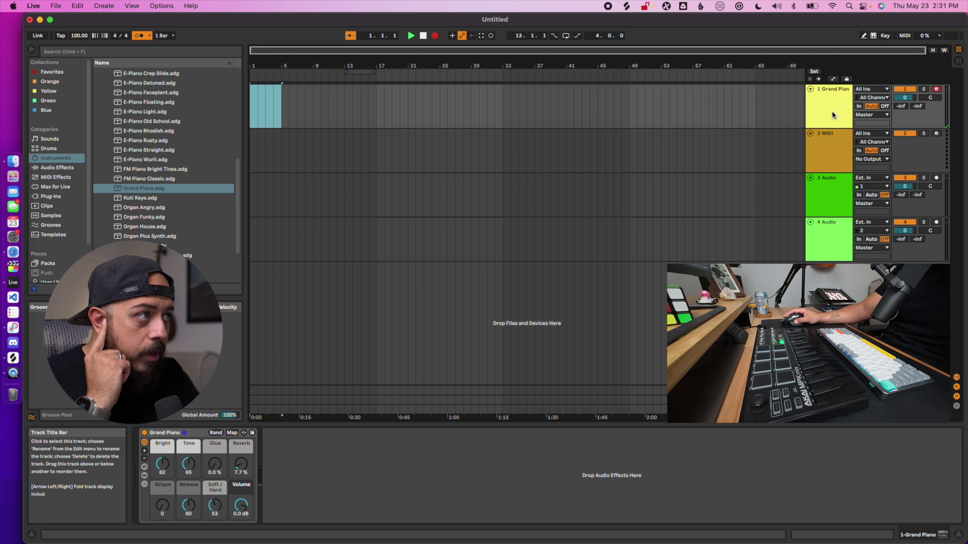
# - Select the 3 Audio track, and arm first the Grand Piano track and finally the 2 MIDI track for recording
pyautogui.click(826, 190)
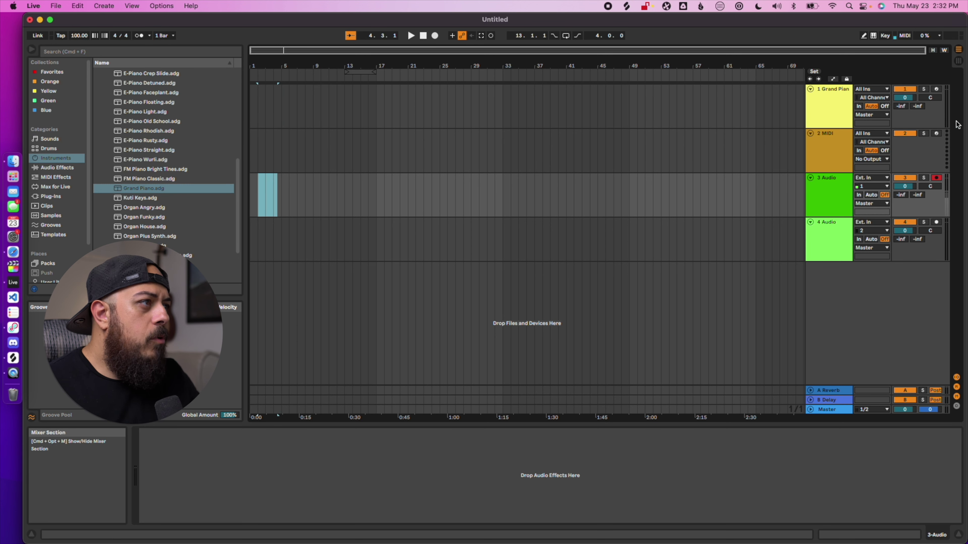
pyautogui.click(937, 91)
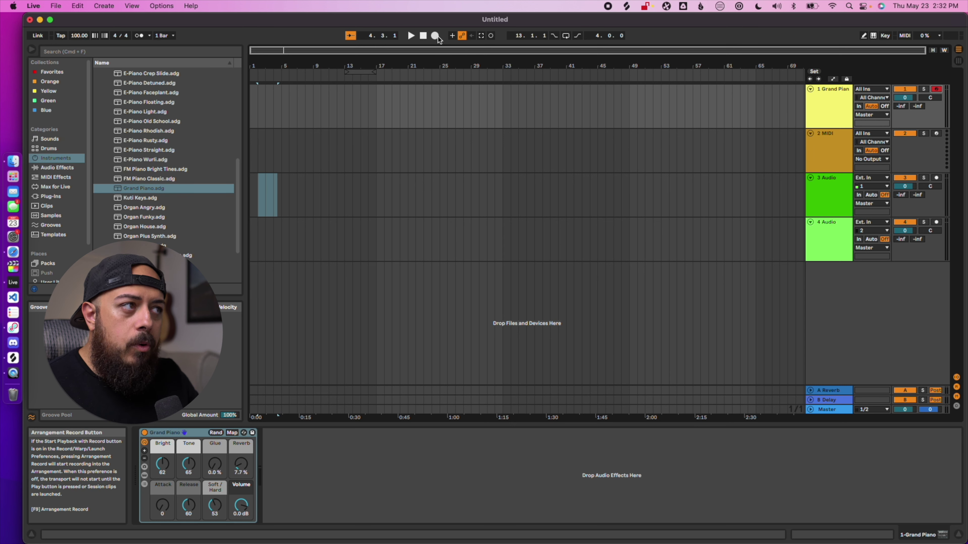
pyautogui.click(937, 133)
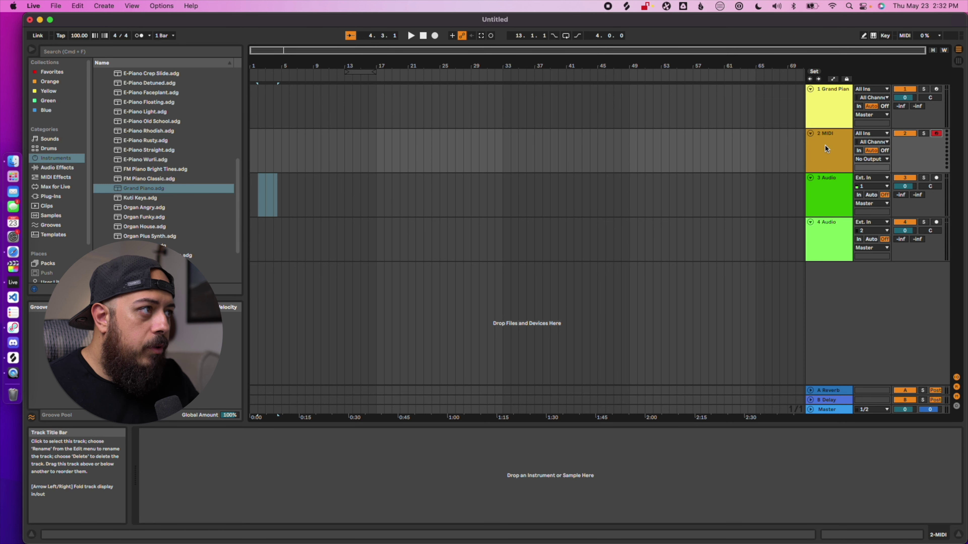
# - Try soloing the Grand Piano track alone and together with the 2 MIDI track, and switch both solos off
pyautogui.click(924, 90)
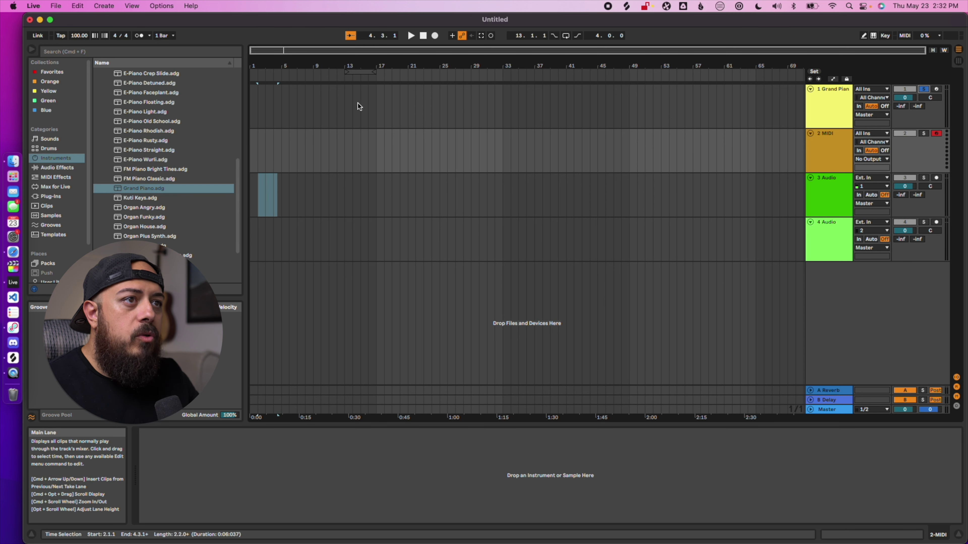
pyautogui.click(924, 89)
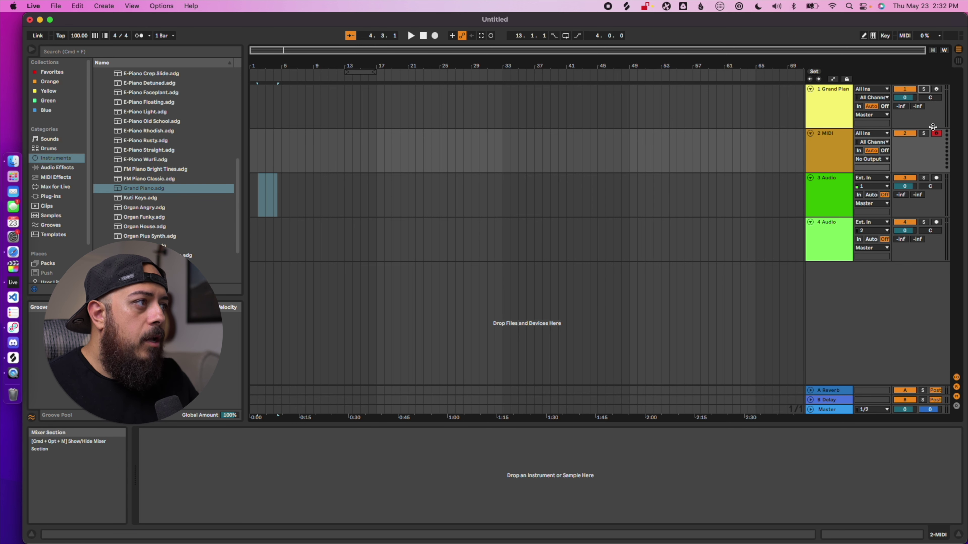
pyautogui.click(923, 89)
pyautogui.click(924, 133)
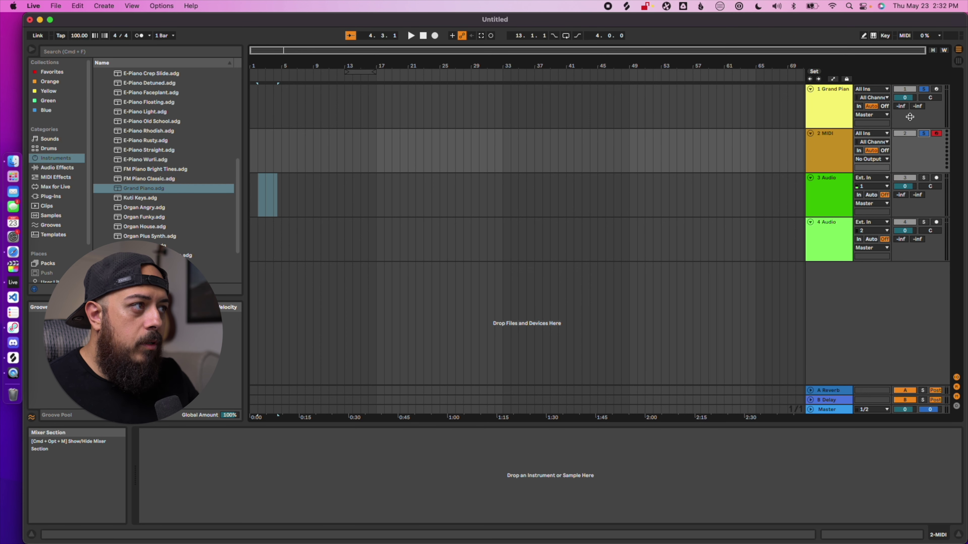
pyautogui.click(925, 134)
pyautogui.click(924, 89)
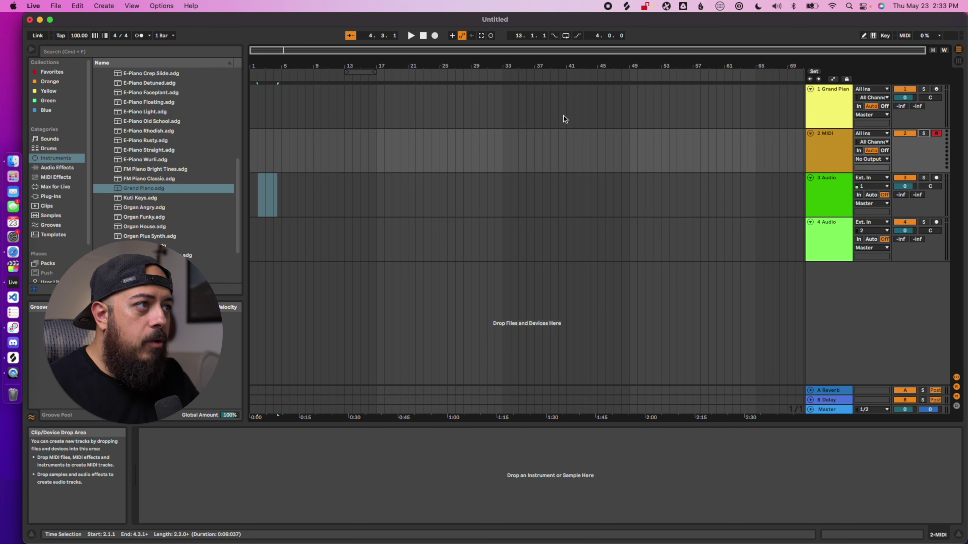
# - Mute and unmute the Grand Piano track, and reset its volume to 0 dB after a trial adjustment
pyautogui.click(904, 90)
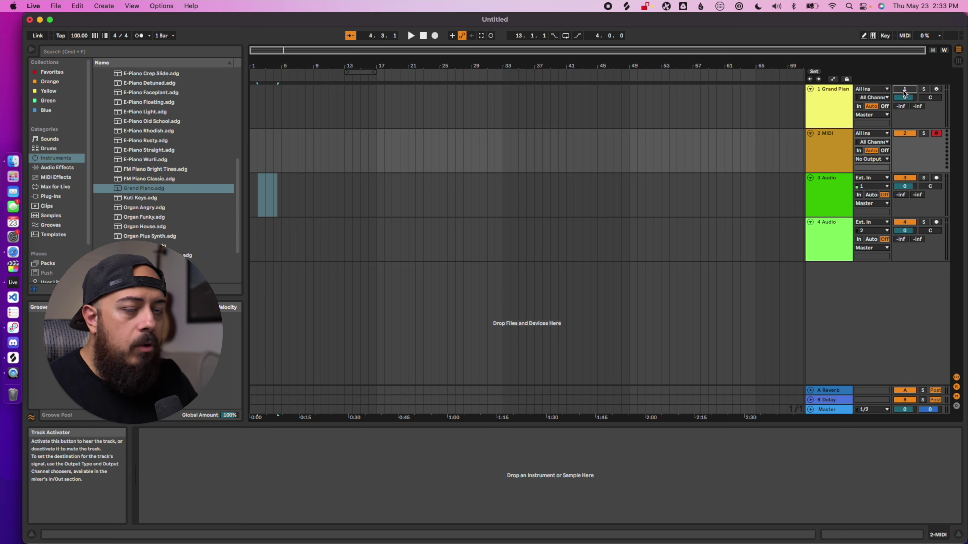
pyautogui.click(904, 90)
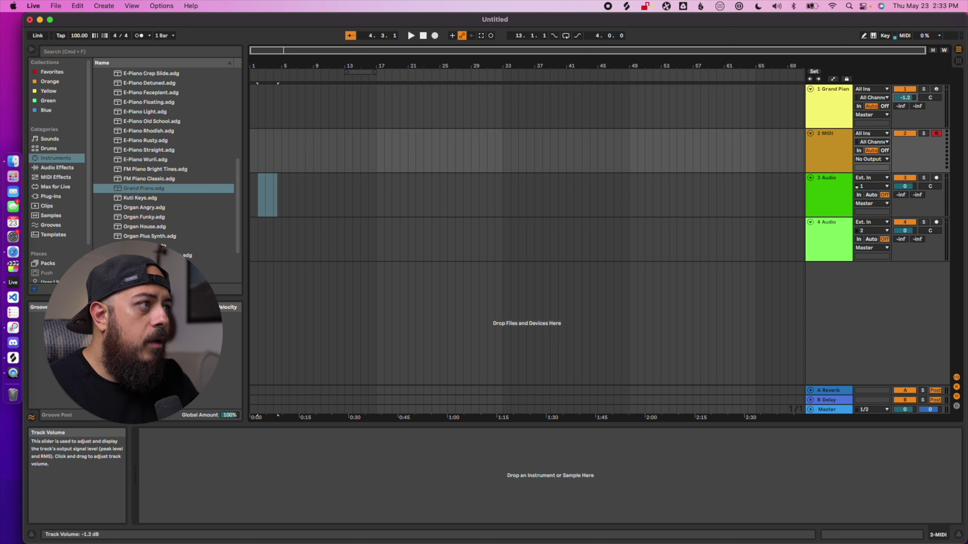
pyautogui.doubleClick(907, 100)
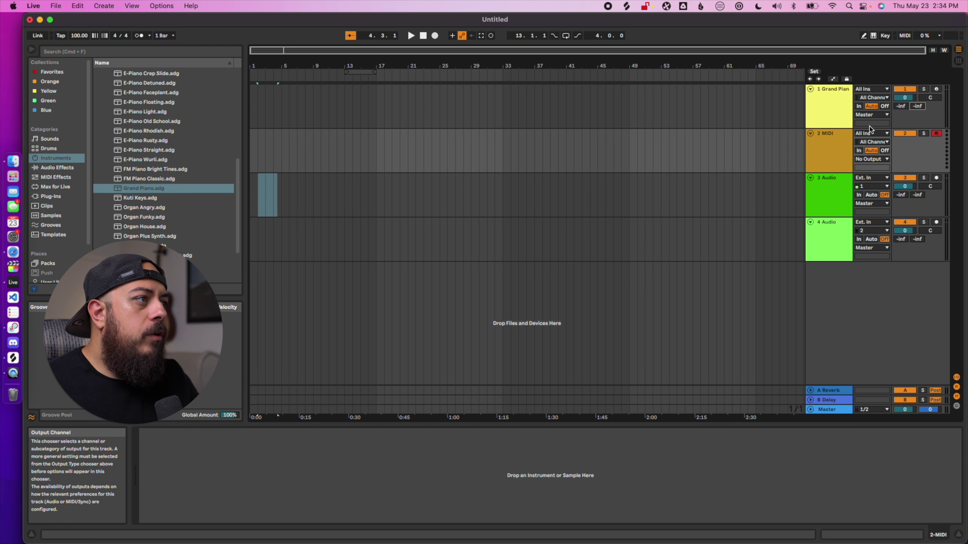
# - Examine the Grand Piano track's MIDI input choices and the input channels of the 3 Audio and 4 Audio tracks
pyautogui.click(871, 90)
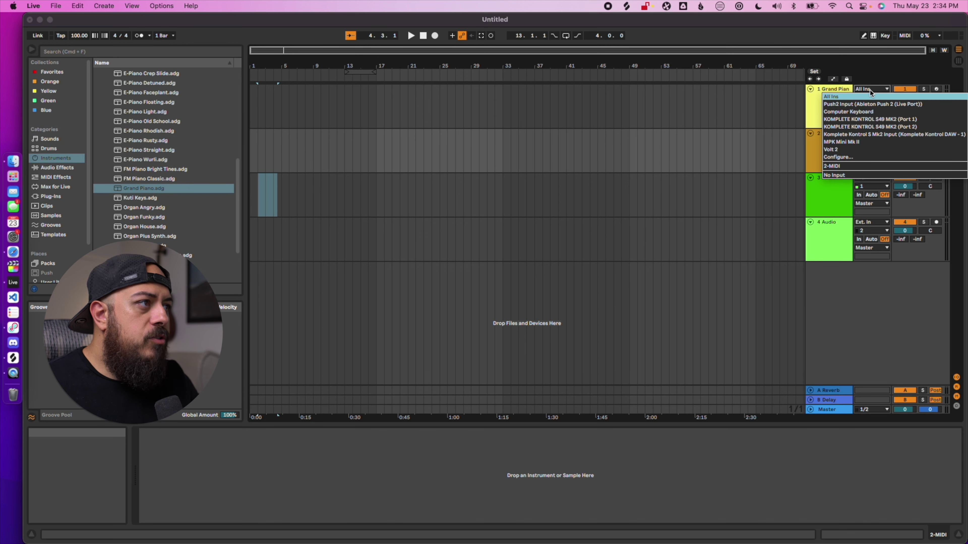
pyautogui.click(869, 90)
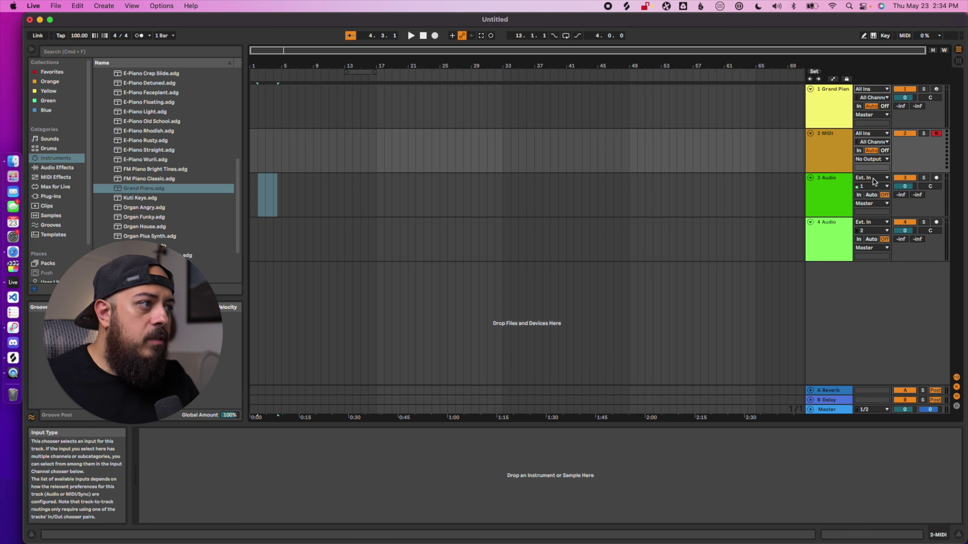
pyautogui.click(831, 189)
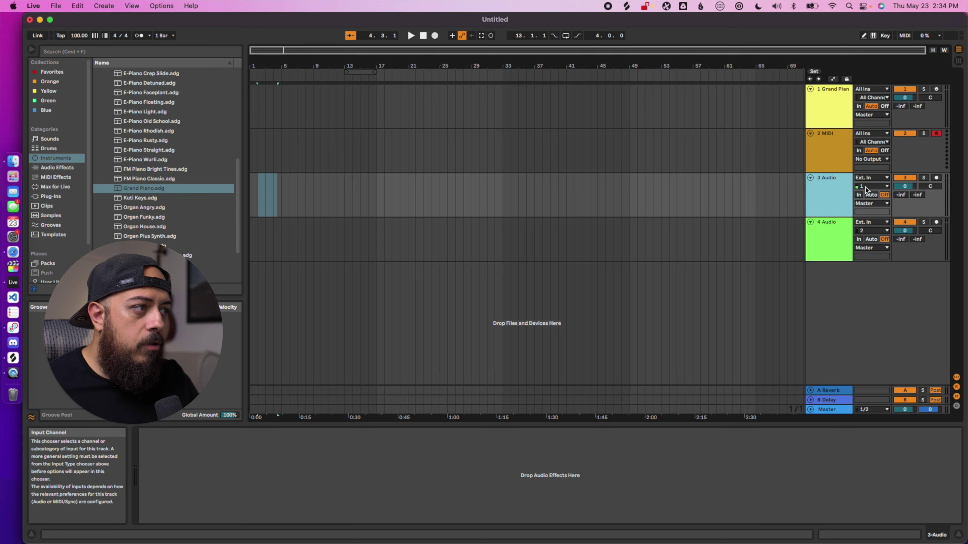
pyautogui.click(881, 234)
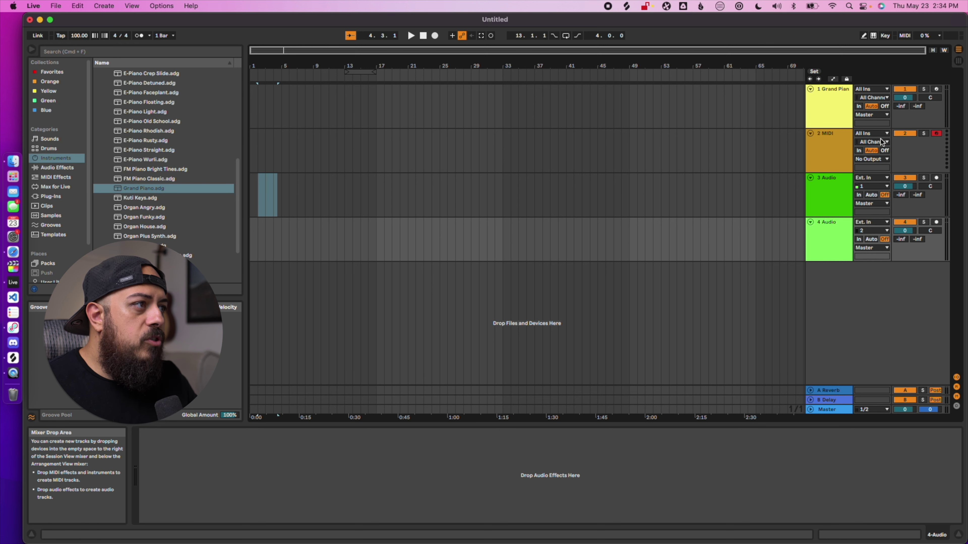
# - Load the FM Piano Classic instrument preset onto the 2 MIDI track
pyautogui.click(880, 115)
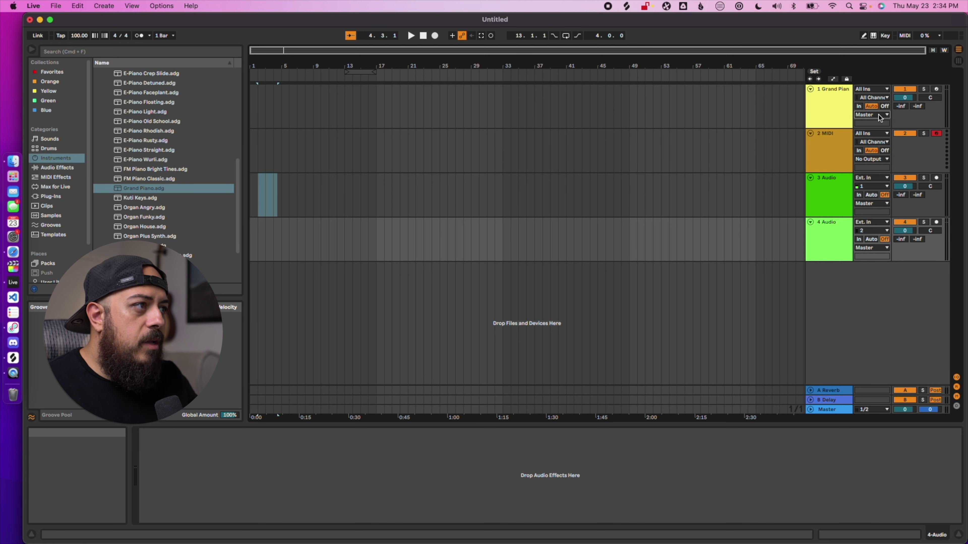
pyautogui.moveTo(144, 179); pyautogui.dragTo(298, 149)
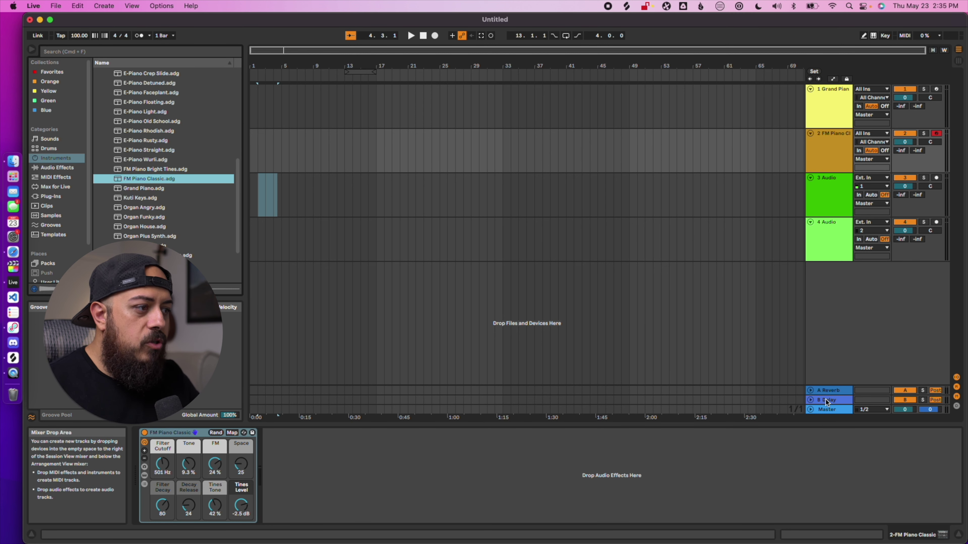
pyautogui.click(829, 412)
pyautogui.click(833, 156)
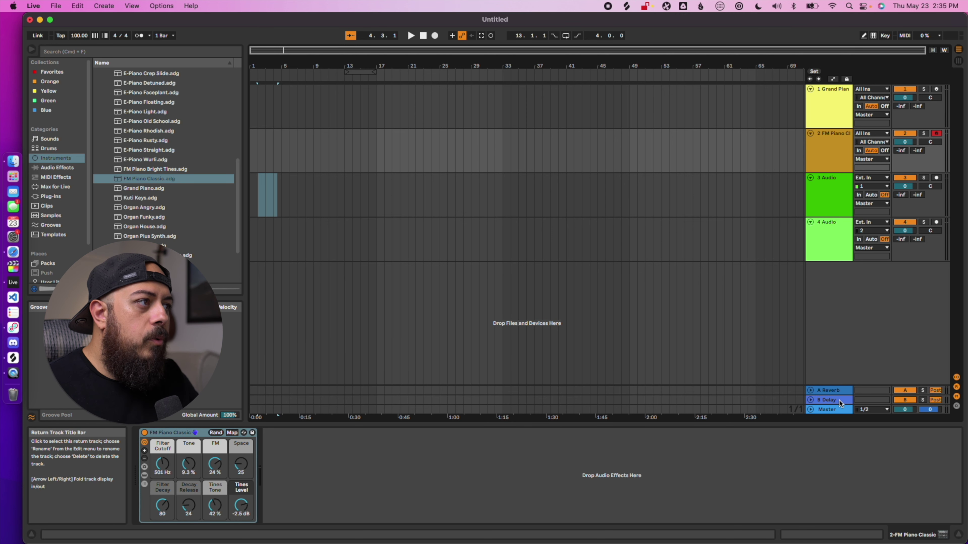
pyautogui.click(824, 100)
pyautogui.click(827, 141)
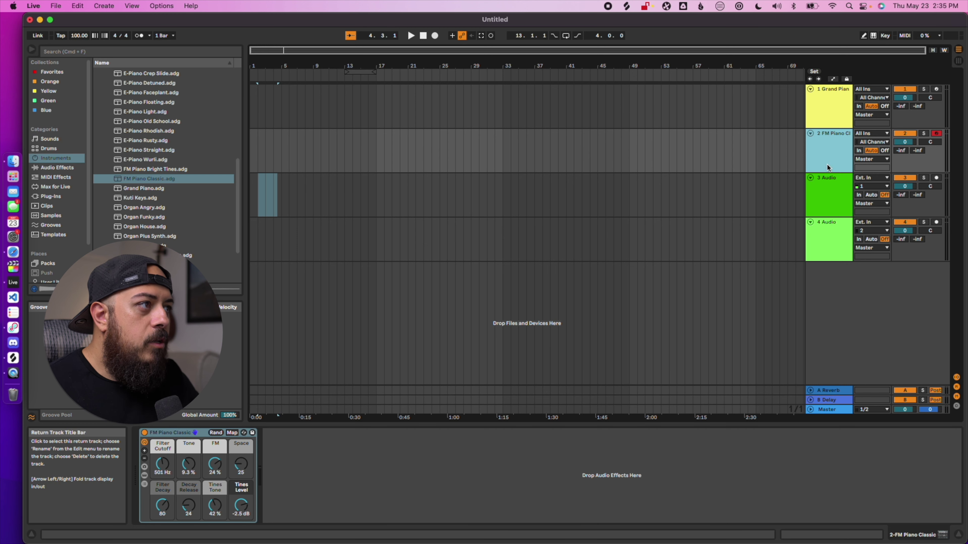
# - Set the Grand Piano track's Reverb and Delay sends to -17.5 and -8.4 dB, and the FM Piano Classic track's to -5.8 and -5.3 dB
pyautogui.click(838, 102)
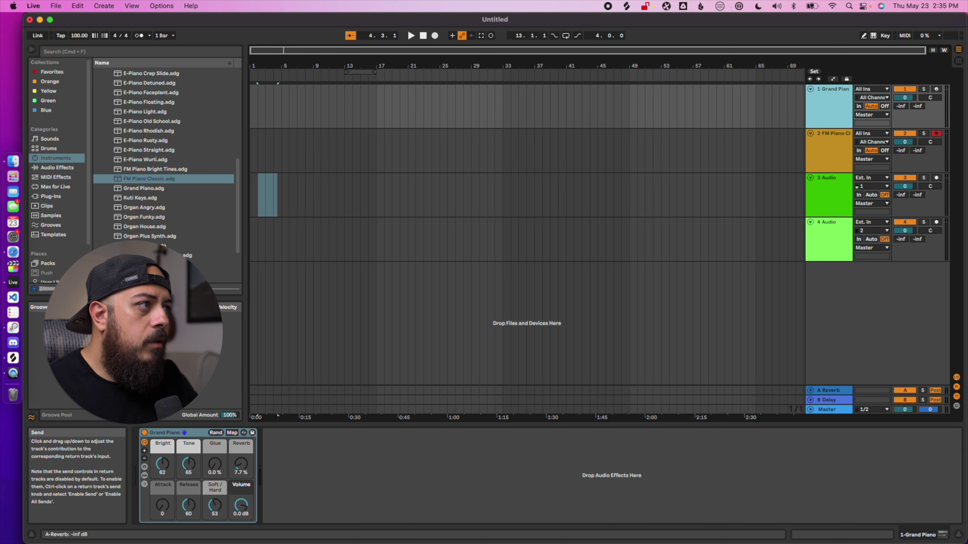
pyautogui.moveTo(901, 106); pyautogui.dragTo(901, 78)
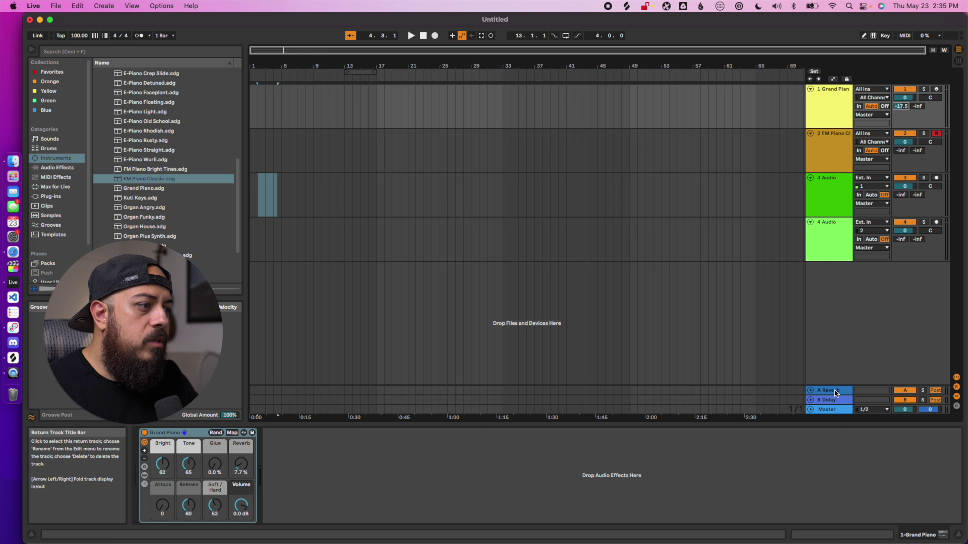
pyautogui.click(902, 151)
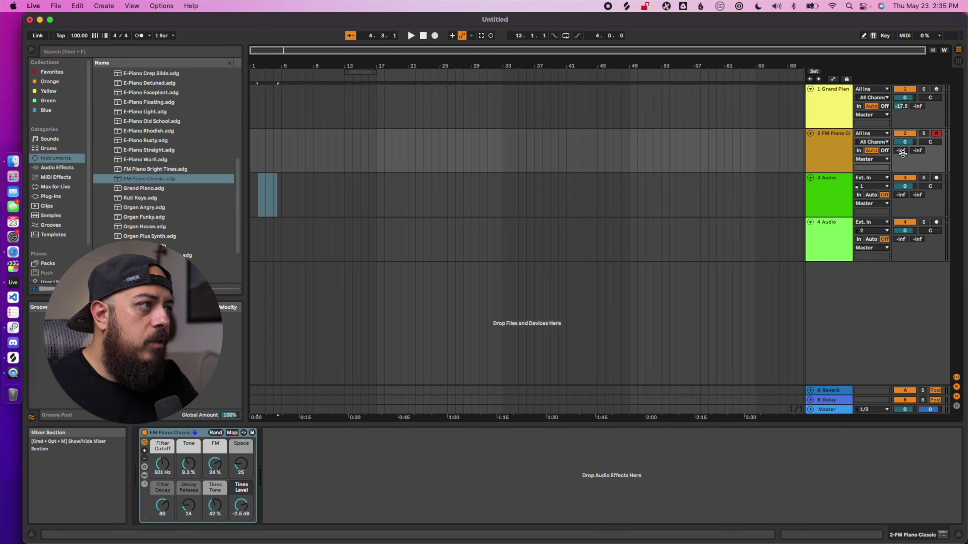
pyautogui.moveTo(902, 152); pyautogui.dragTo(902, 122)
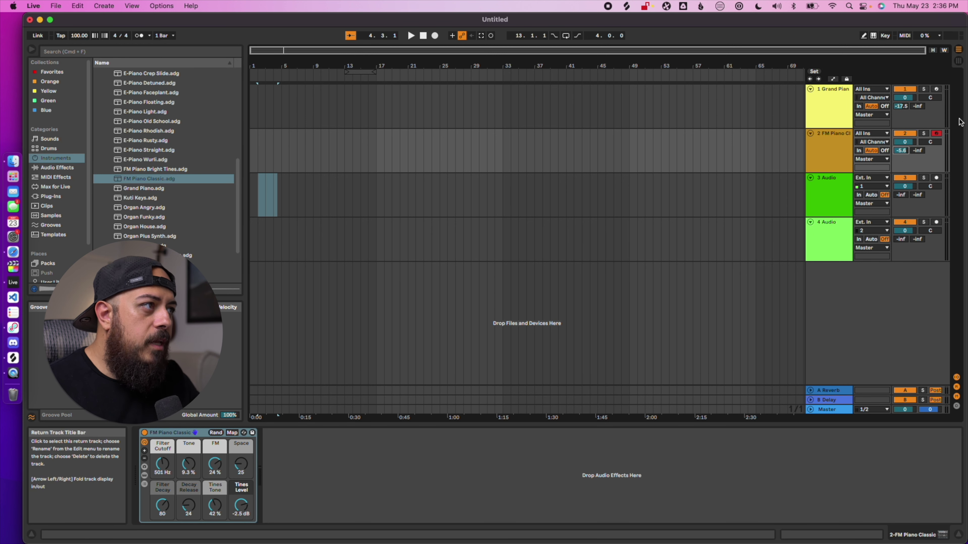
pyautogui.moveTo(918, 106); pyautogui.dragTo(927, 105)
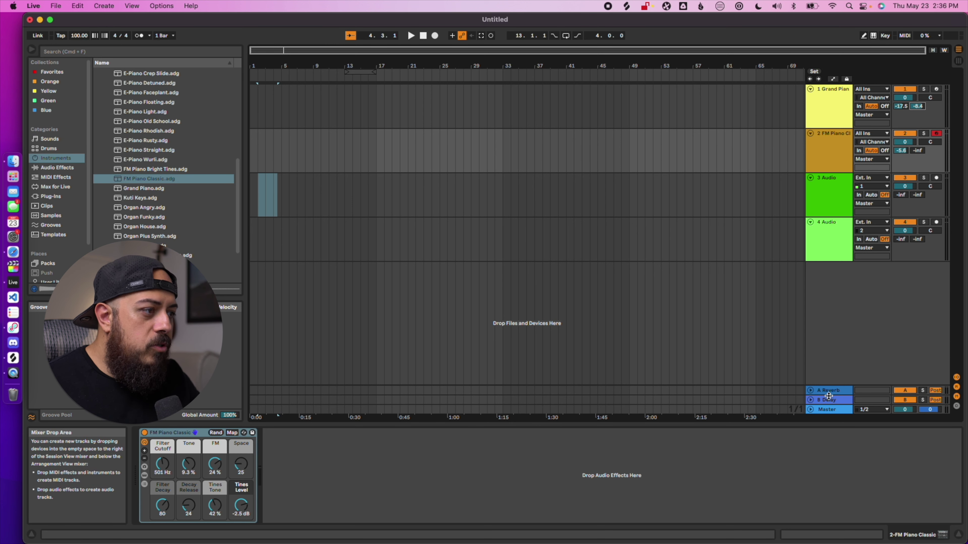
pyautogui.moveTo(918, 150); pyautogui.dragTo(919, 146)
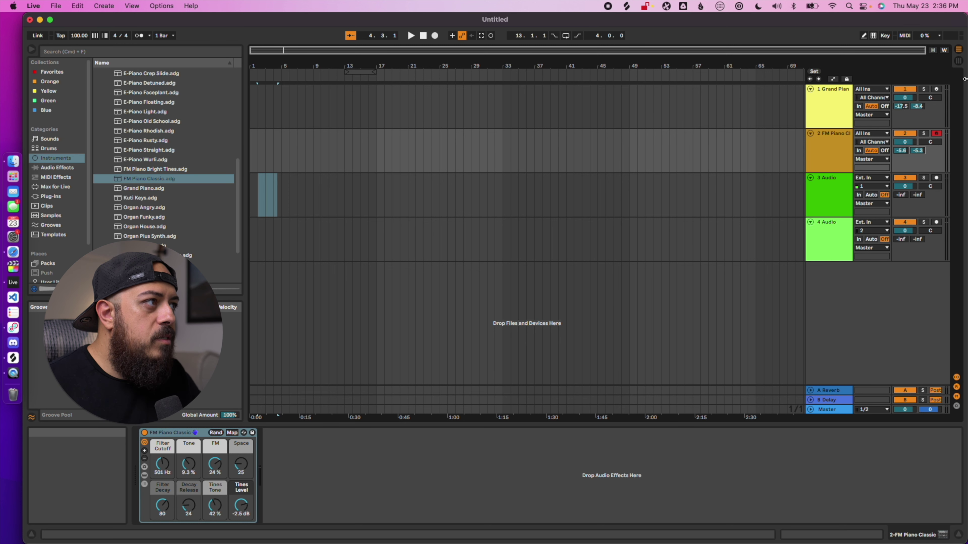
# - Inspect the return tracks' devices in Session View, and set Grand Piano's sends to -13.6 and -7.3 dB and 3 Audio's Reverb send to -20.3 dB
pyautogui.click(960, 65)
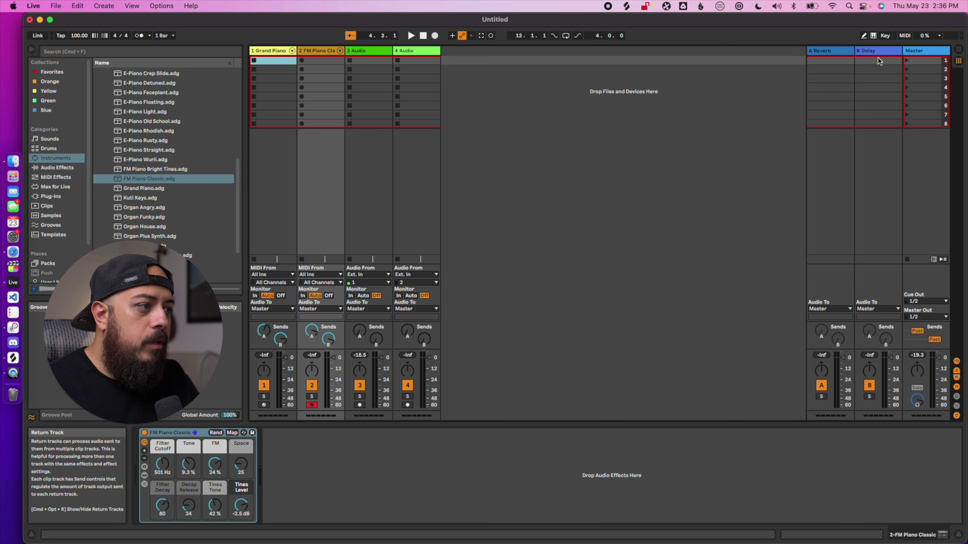
pyautogui.click(826, 171)
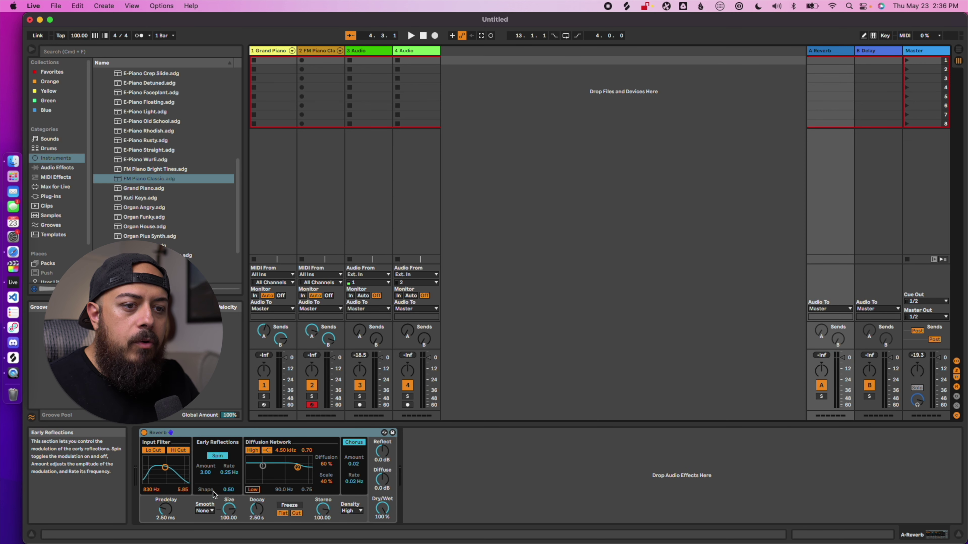
pyautogui.click(870, 183)
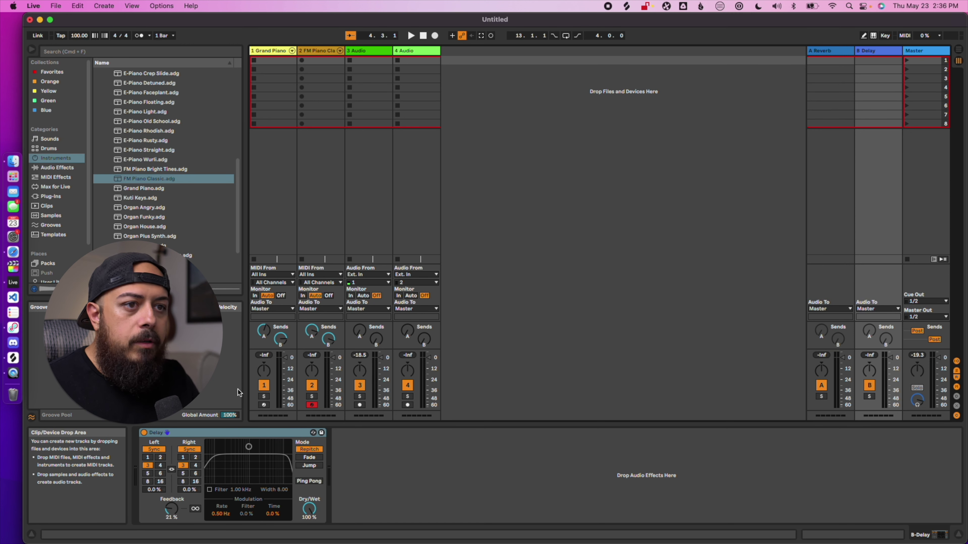
pyautogui.moveTo(263, 330)
pyautogui.mouseDown()
pyautogui.moveTo(263, 345)
pyautogui.moveTo(264, 326)
pyautogui.mouseUp()
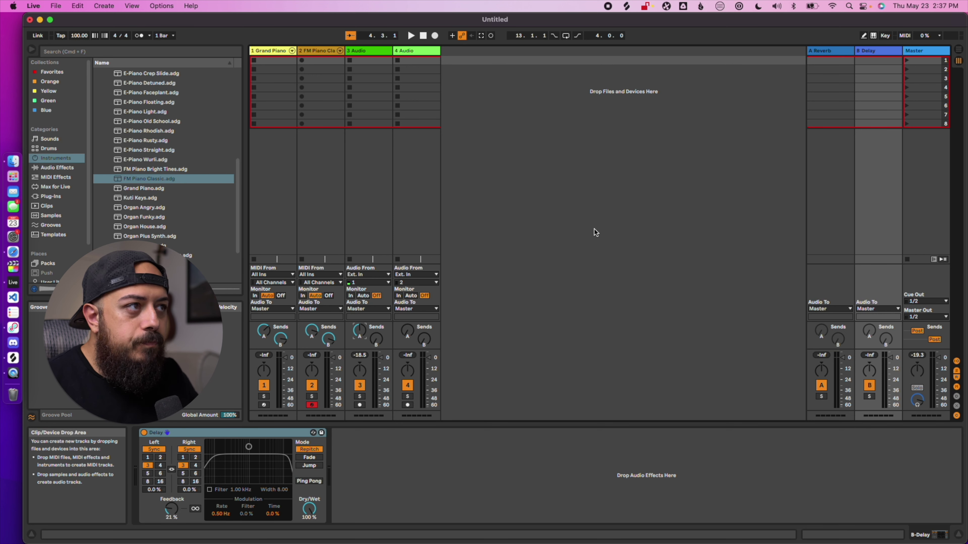
# - Return to Arrangement View and insert one new audio track and one new MIDI track below 4 Audio
pyautogui.press('Tab')
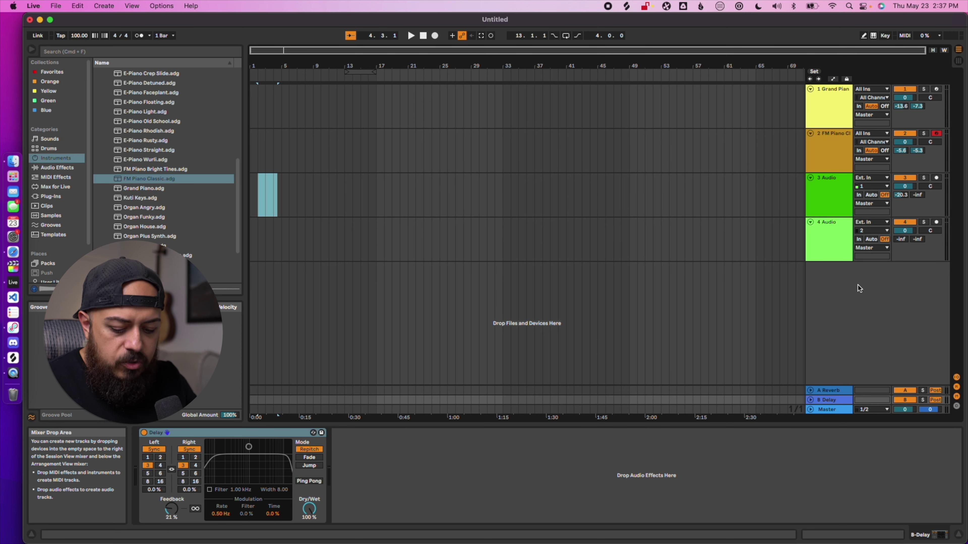
pyautogui.press('super+t')
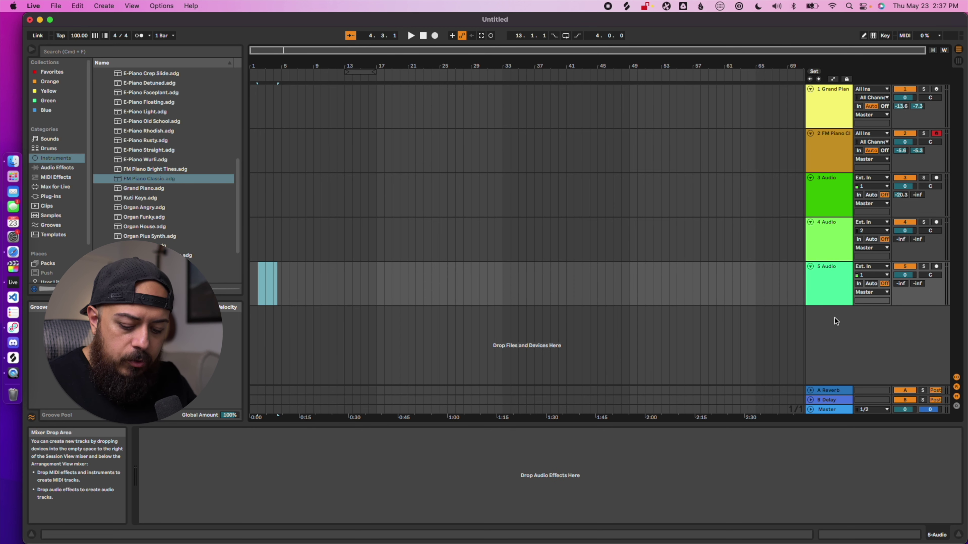
pyautogui.press('super+shift+t')
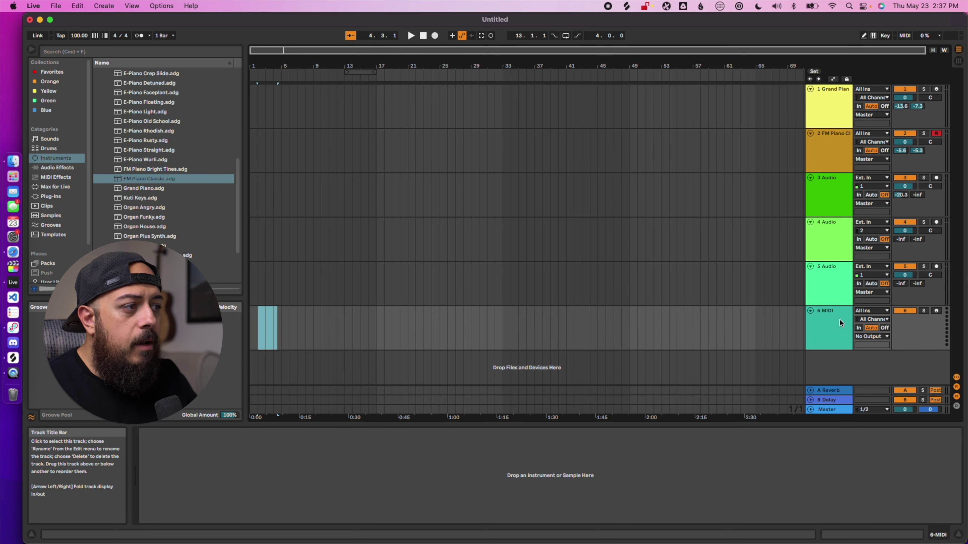
# - Examine the context options of the newly added tracks and the commands for inserting audio, MIDI and return tracks
pyautogui.click(825, 281)
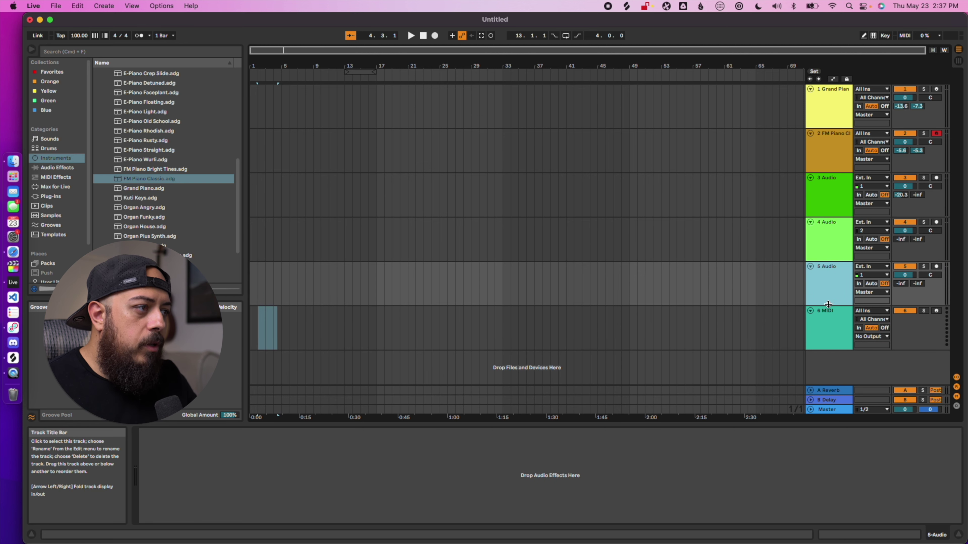
pyautogui.rightClick(828, 286)
pyautogui.press('Escape')
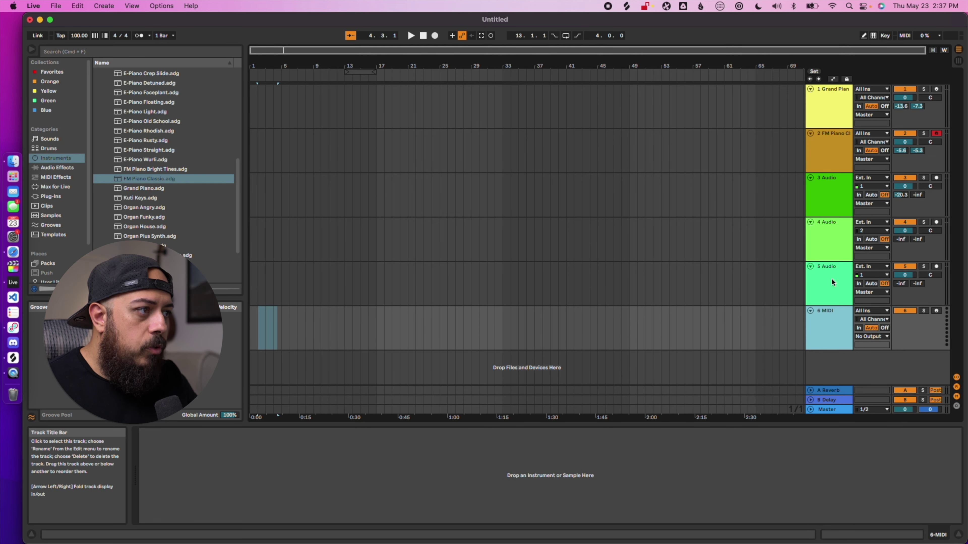
pyautogui.rightClick(831, 278)
pyautogui.press('Escape')
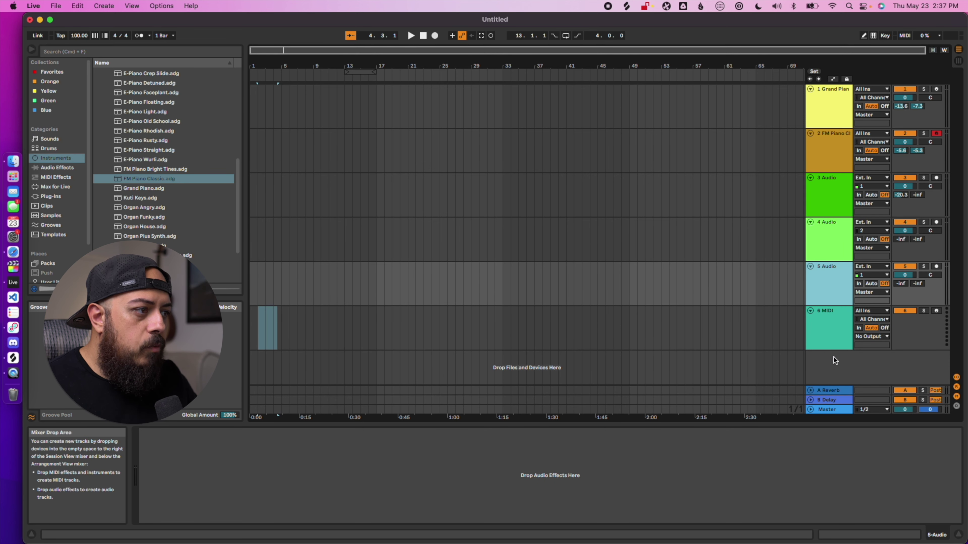
pyautogui.rightClick(833, 363)
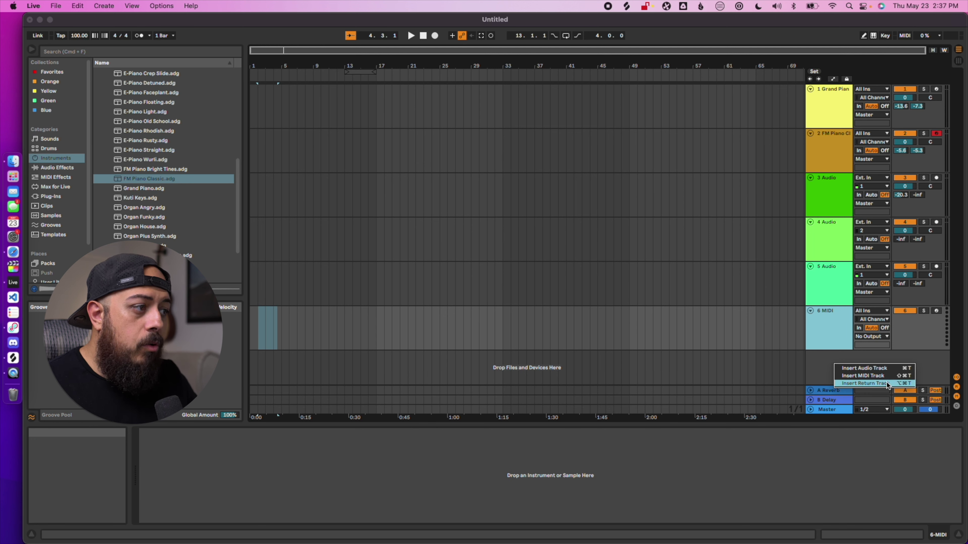
pyautogui.click(823, 375)
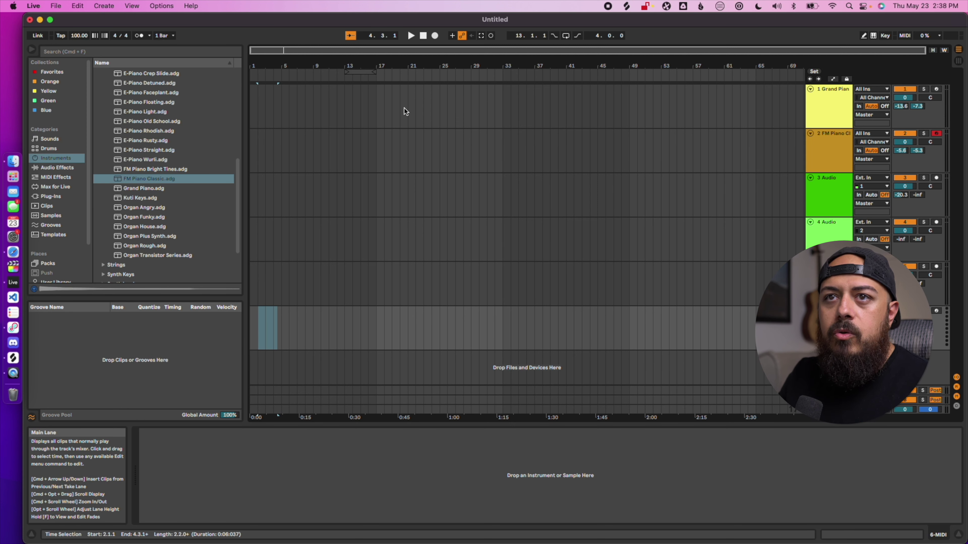
# - Look through the browser's Sounds, Audio Effects, MIDI Effects and Samples categories
pyautogui.scroll(10, 135, 183)
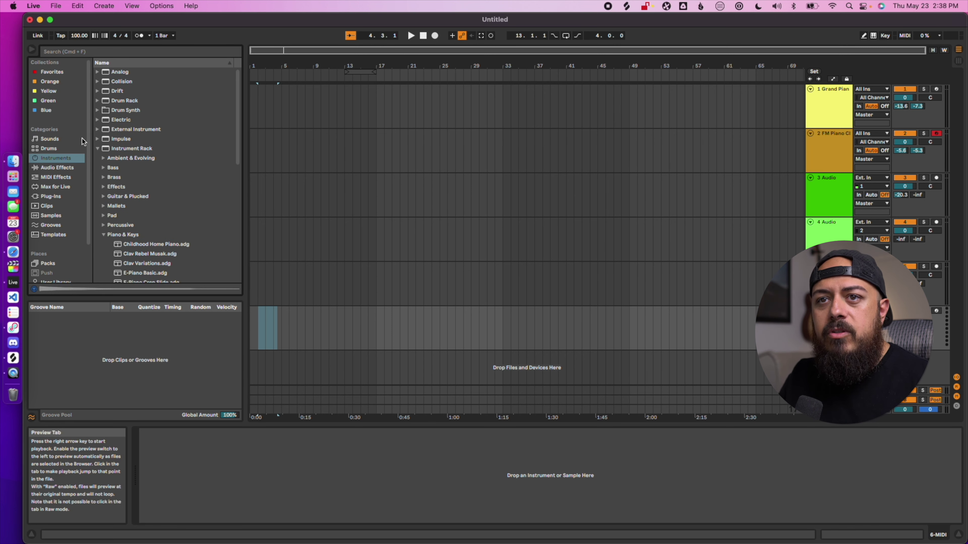
pyautogui.click(56, 140)
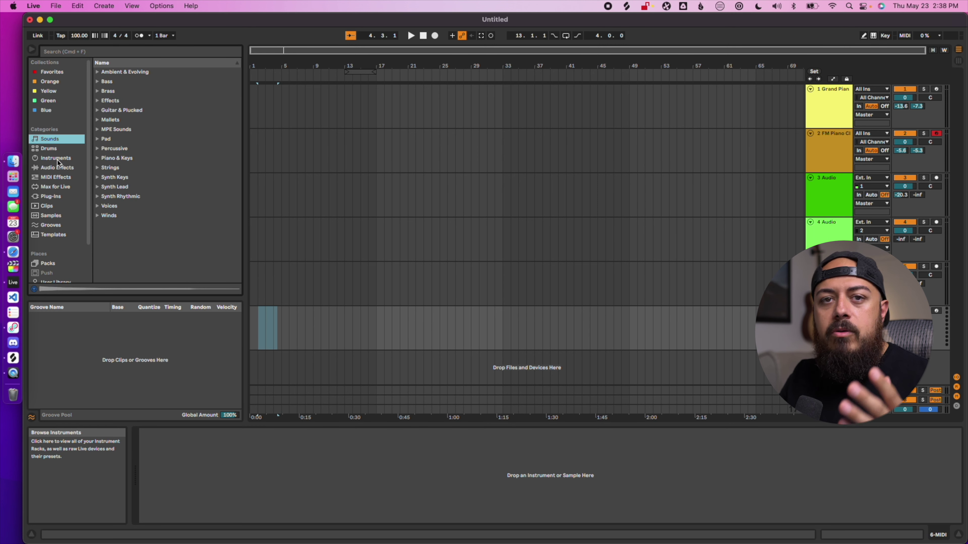
pyautogui.click(58, 167)
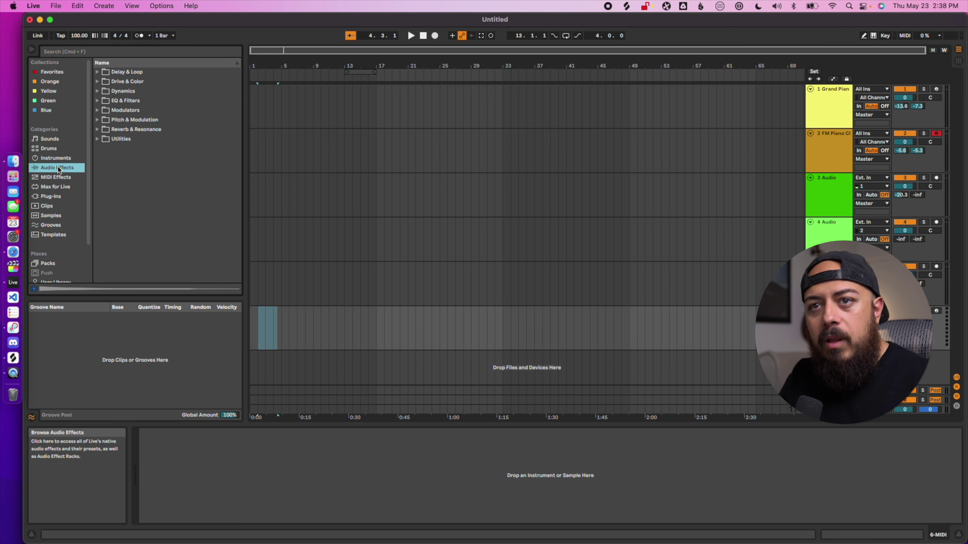
pyautogui.click(61, 178)
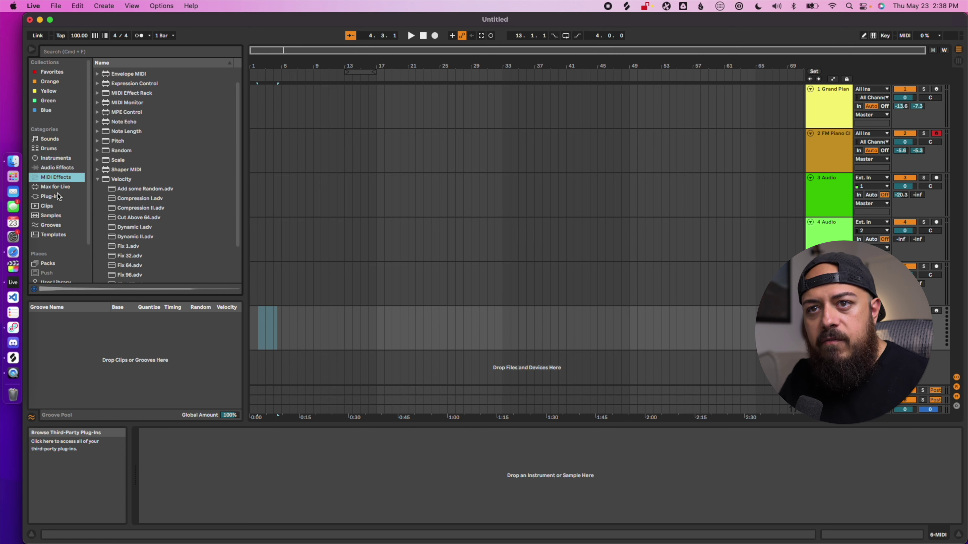
pyautogui.click(59, 216)
pyautogui.scroll(-3, 59, 217)
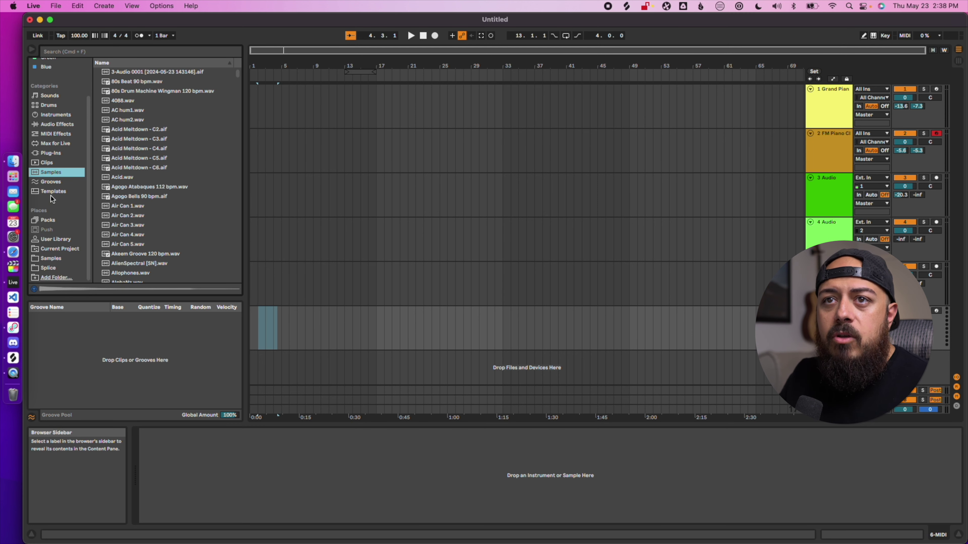
# - View the packs in the browser's Splice folder, and switch to the Splice app to look at the Modern Rock Drums pack
pyautogui.click(56, 268)
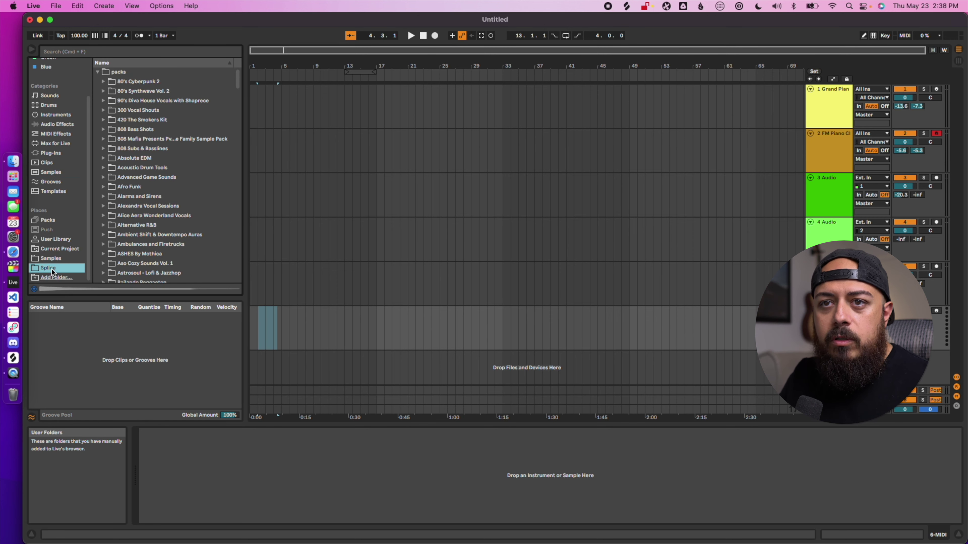
pyautogui.click(19, 357)
pyautogui.scroll(5, 647, 215)
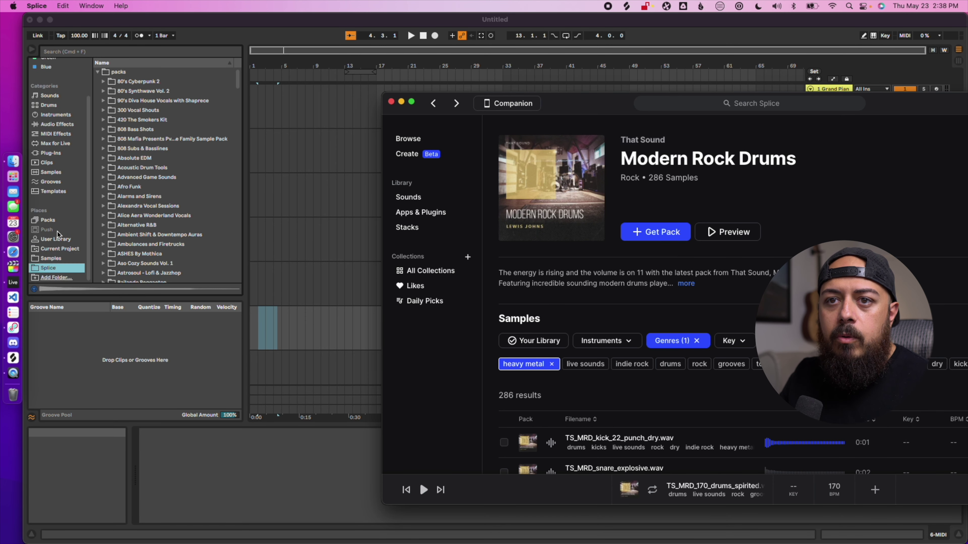
# - Switch back to Ableton Live, open the Samples folder among the browser's places, and collapse the Cymatics - Phoenix Beta pack
pyautogui.click(54, 269)
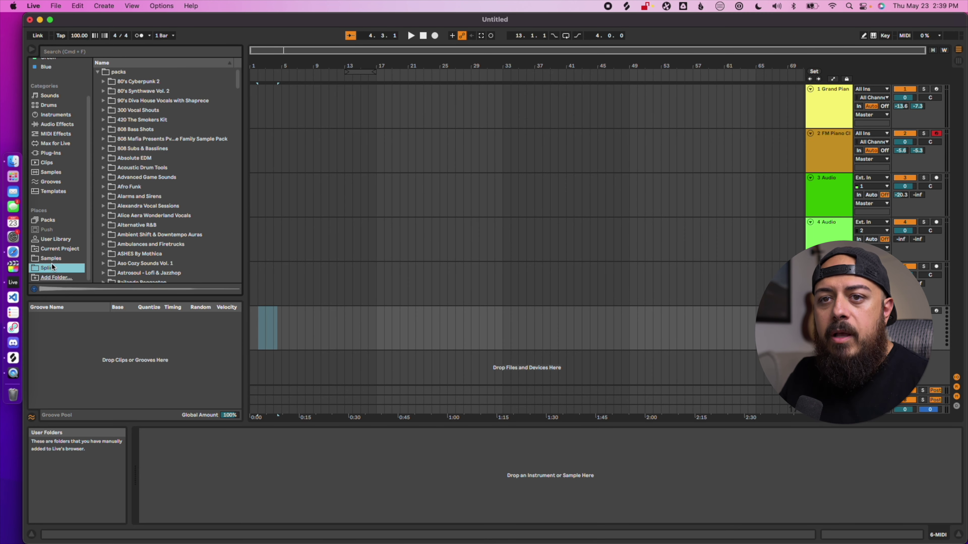
pyautogui.click(53, 259)
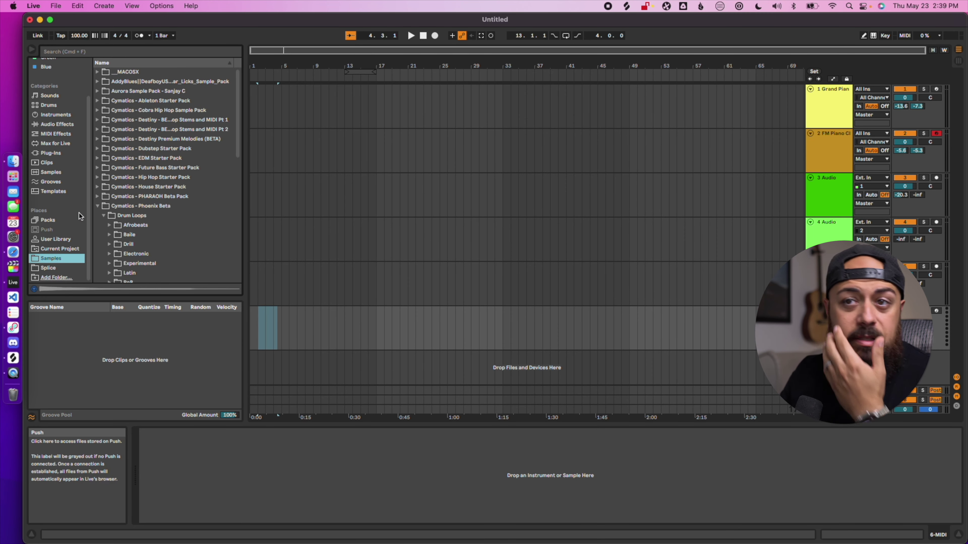
pyautogui.click(97, 206)
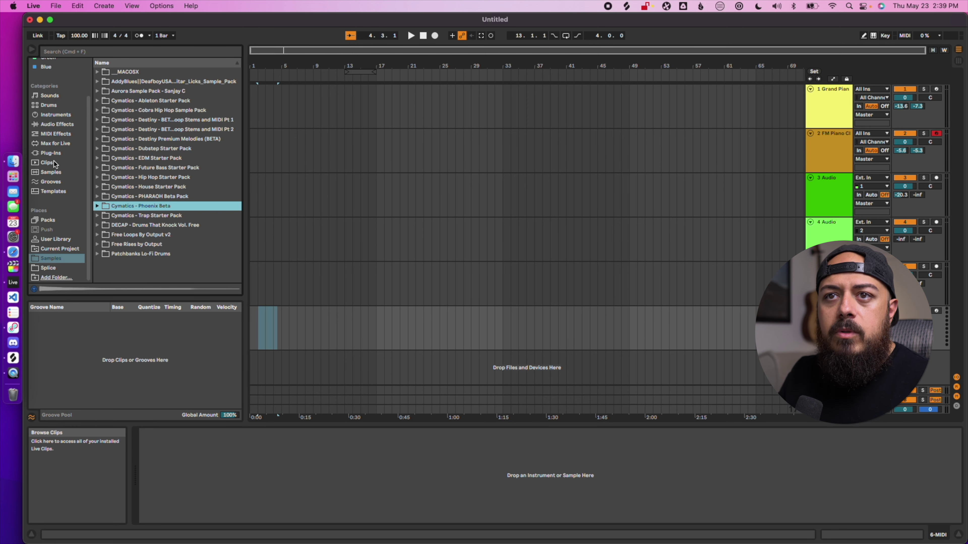
# - Open the browser's Sounds category and expand the MPE Sounds folder
pyautogui.scroll(3, 55, 164)
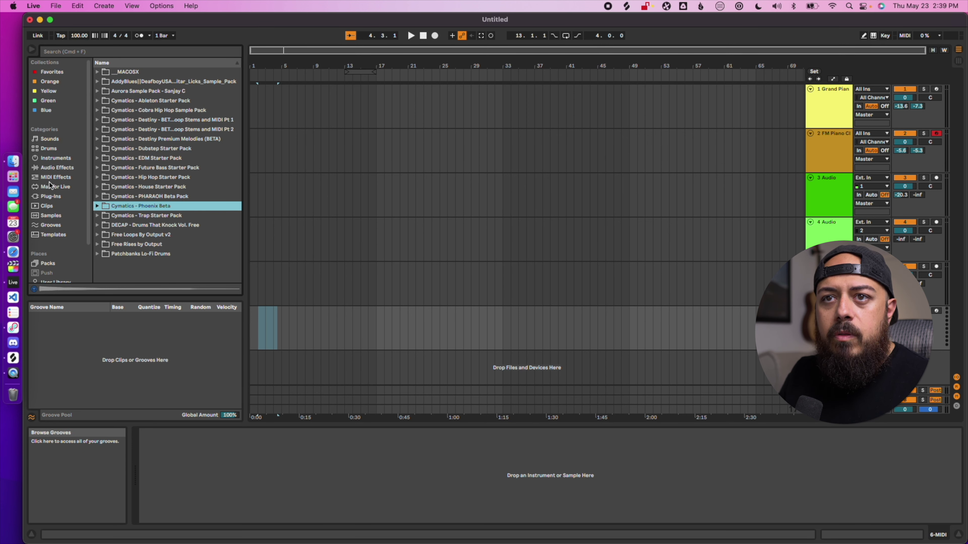
pyautogui.click(58, 140)
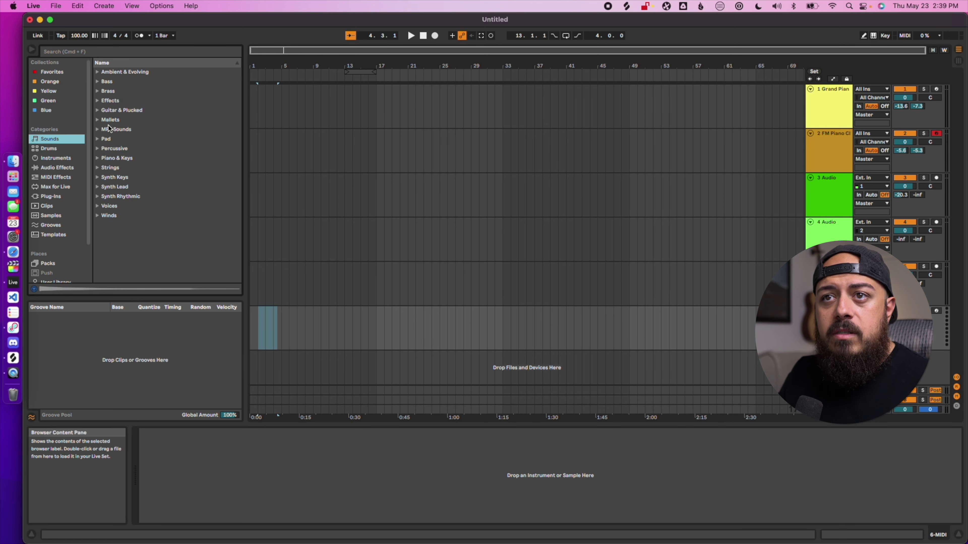
pyautogui.click(97, 129)
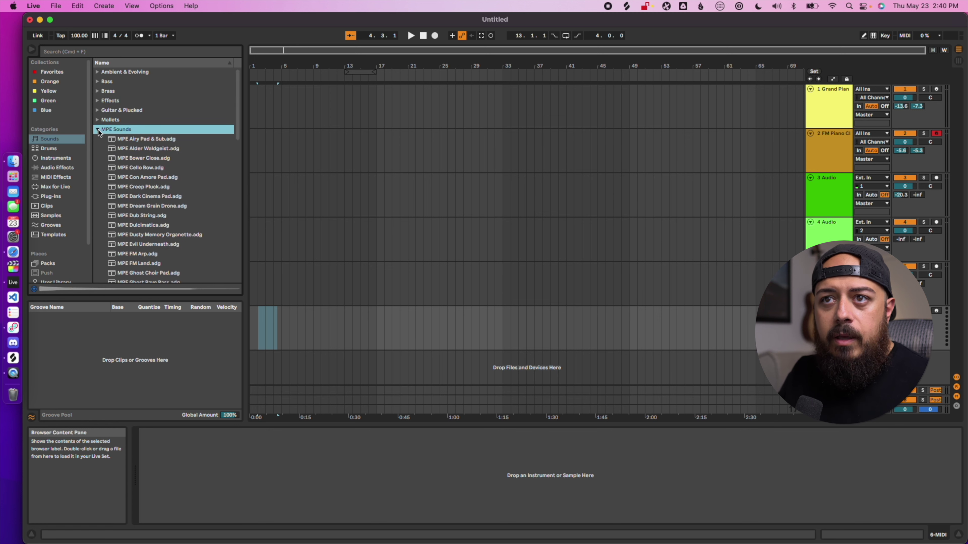
# - Preview the MPE Airy Pad & Sub sound, and preview 808 Core Kit.adg in the browser's Drums category
pyautogui.click(126, 139)
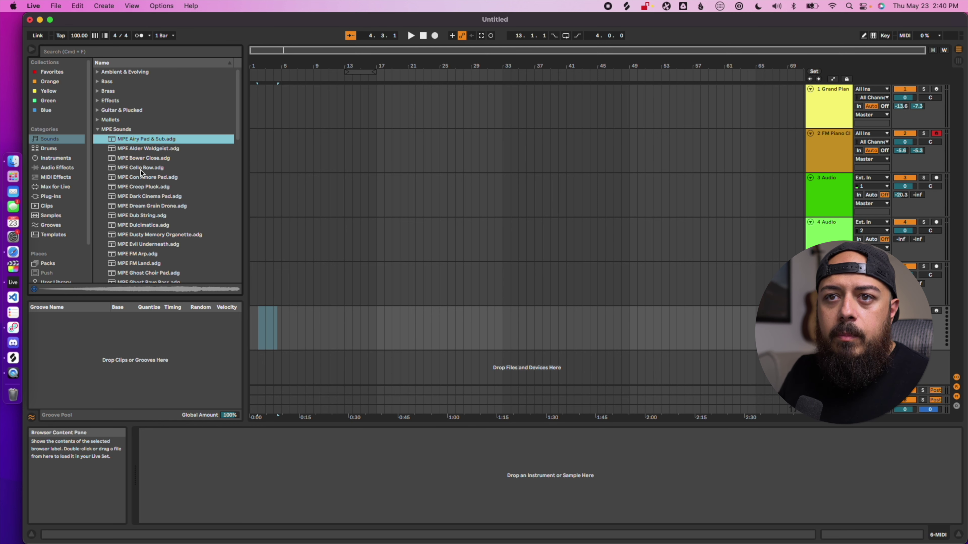
pyautogui.click(43, 149)
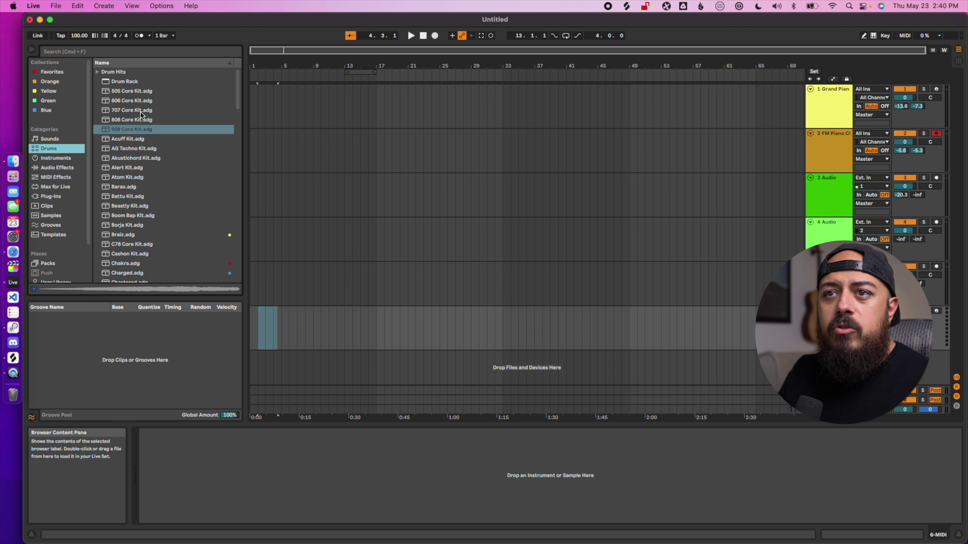
pyautogui.click(130, 120)
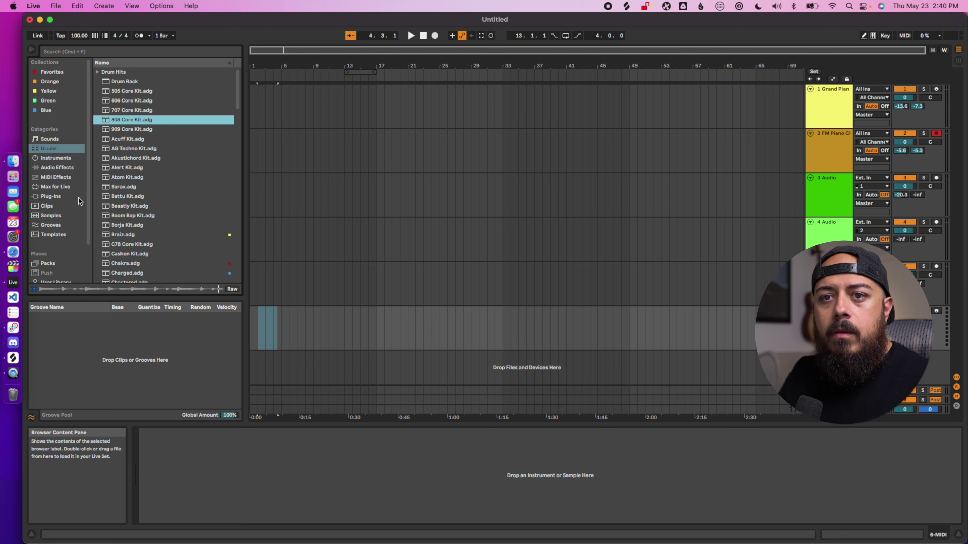
# - Load 808 Core Kit.adg onto track 2 with browser previewing switched off, and play its Bass Drum pad
pyautogui.click(34, 290)
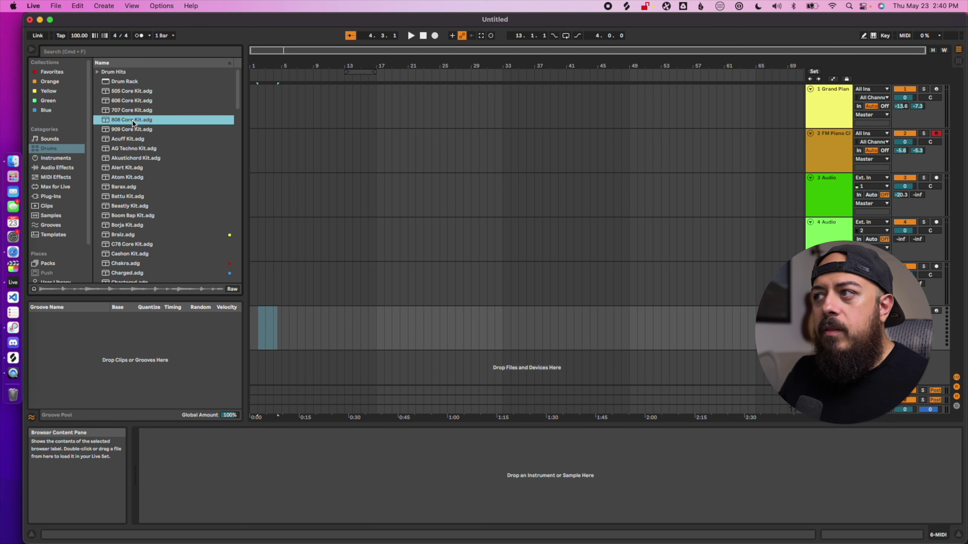
pyautogui.moveTo(132, 120); pyautogui.dragTo(262, 154)
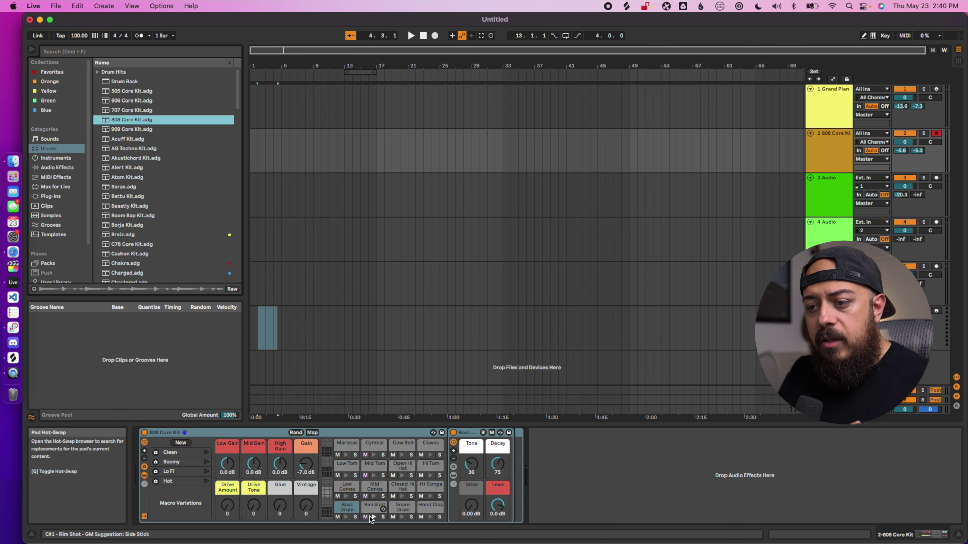
pyautogui.click(347, 518)
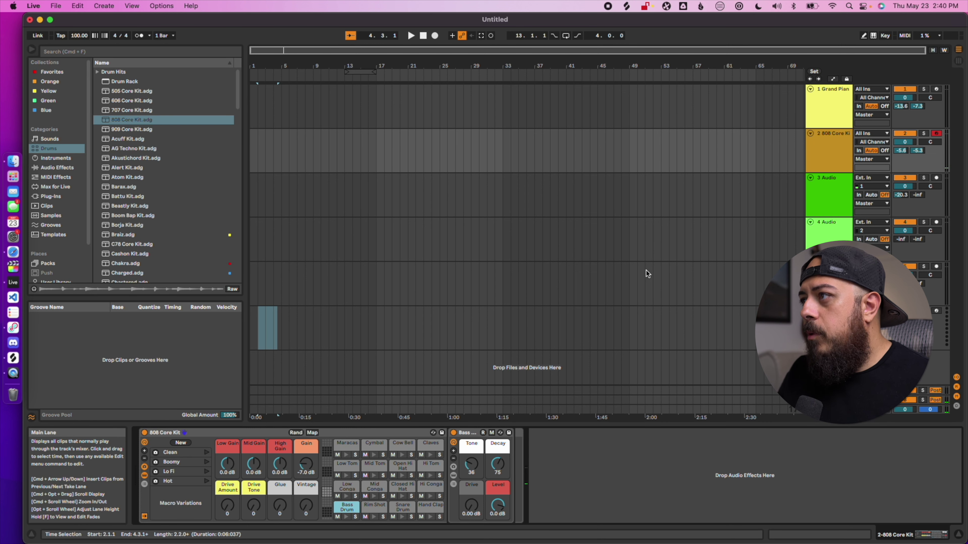
# - Set both return-track sends of track 2 to -inf, and audition the kit's Bass Drum and Snare Drum pads
pyautogui.click(921, 151)
pyautogui.press('Delete')
pyautogui.click(901, 151)
pyautogui.press('Delete')
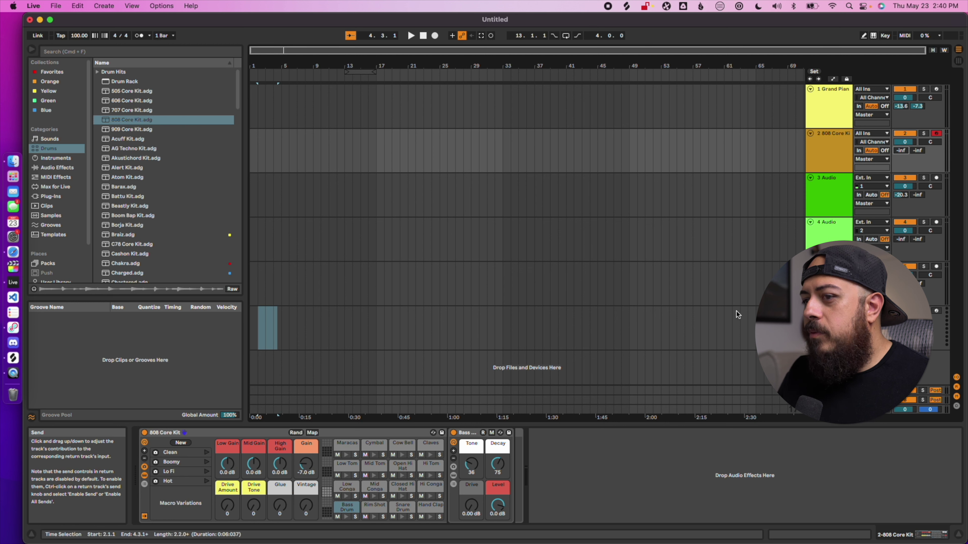
pyautogui.click(346, 517)
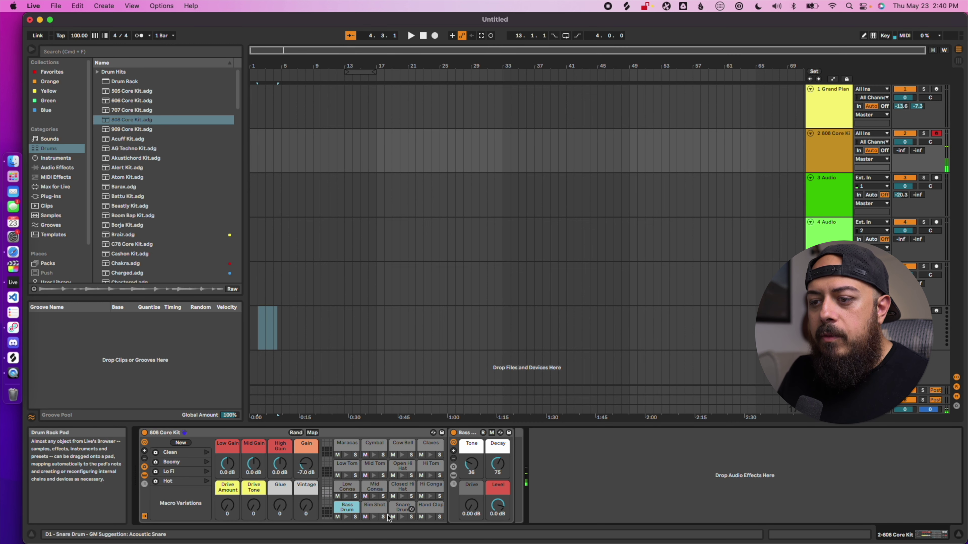
pyautogui.click(402, 517)
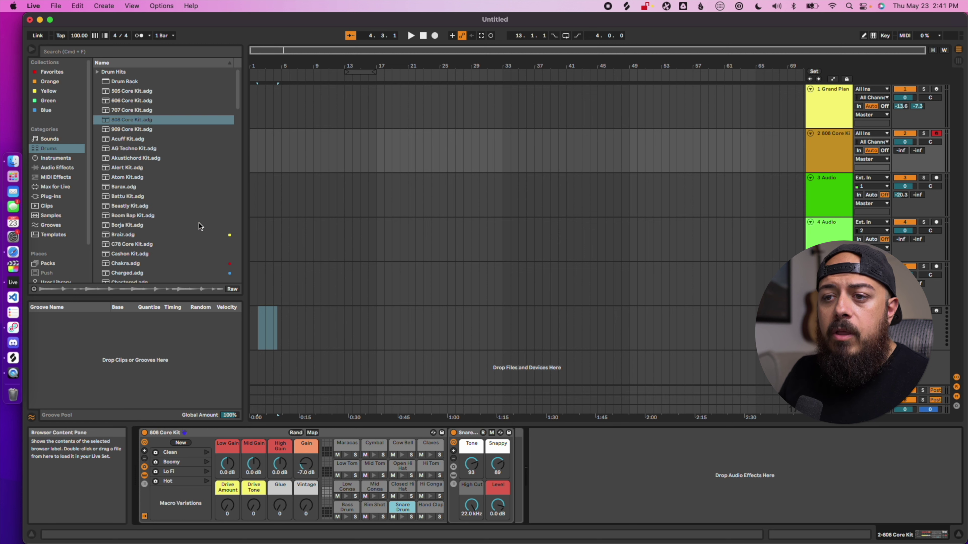
# - Delete the 808 Core Kit from track 2 and load an empty Drum Rack in its place
pyautogui.rightClick(230, 437)
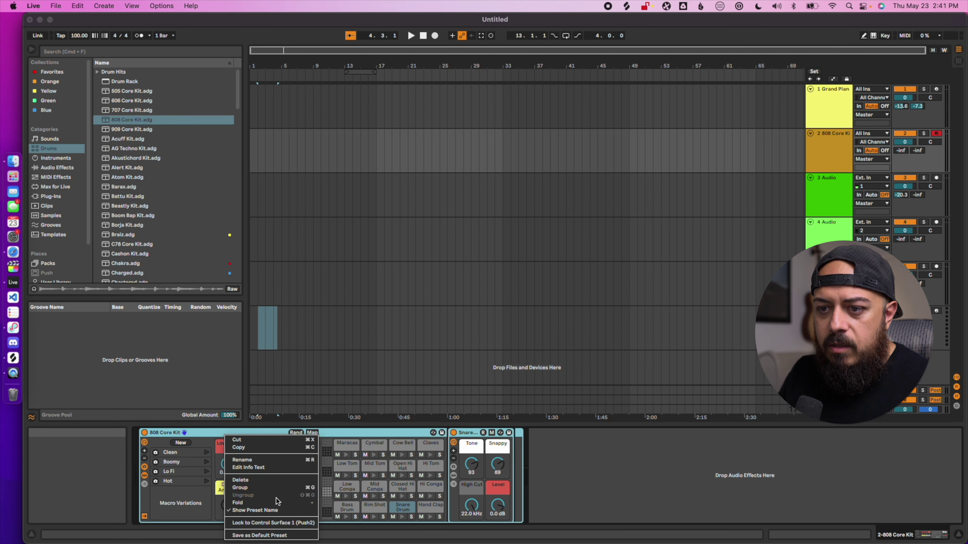
pyautogui.click(274, 481)
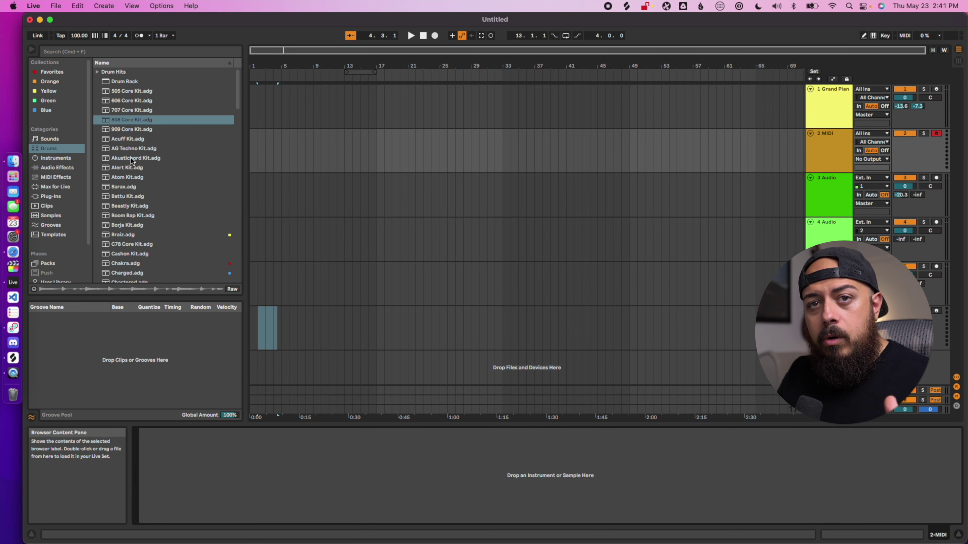
pyautogui.click(128, 82)
pyautogui.moveTo(123, 82); pyautogui.dragTo(278, 140)
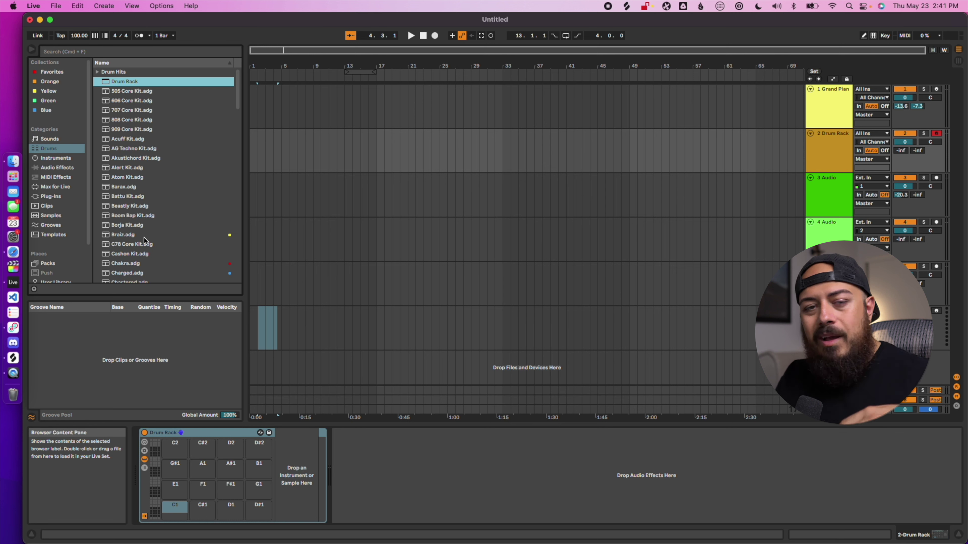
# - Load Cymatics - Grime Kick 3.wav from the Cymatics - Trap Starter Pack's one-shot Kicks folder onto the Drum Rack's C1 pad
pyautogui.scroll(-3, 62, 258)
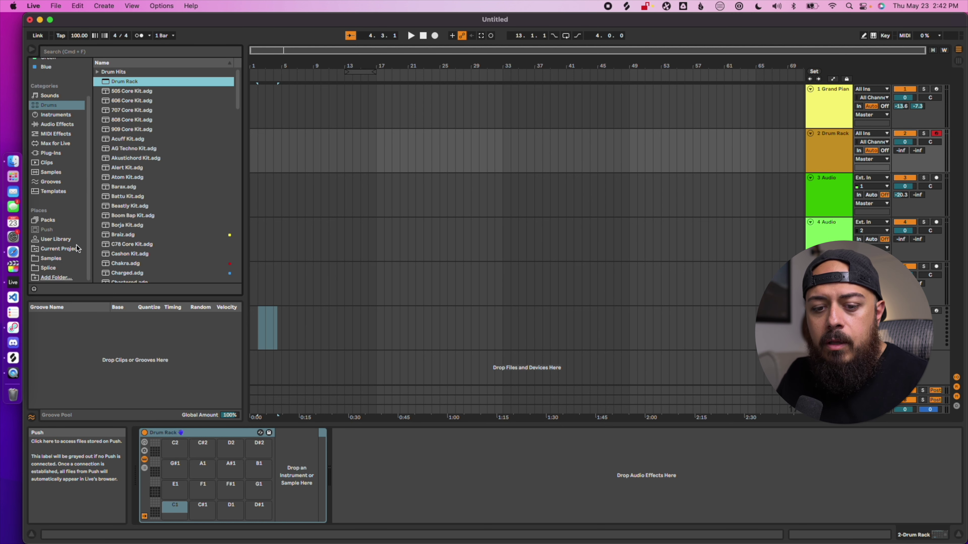
pyautogui.click(55, 259)
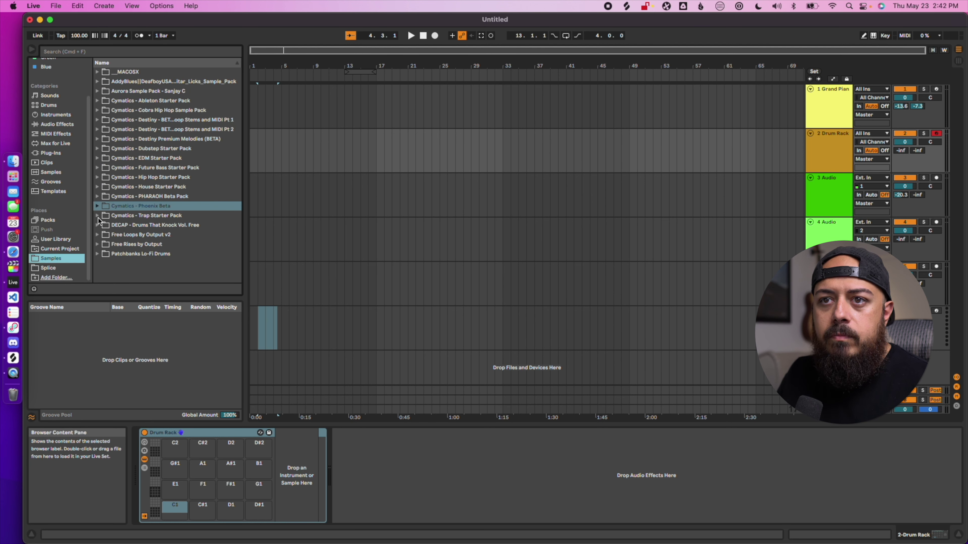
pyautogui.click(97, 216)
pyautogui.scroll(-2, 155, 240)
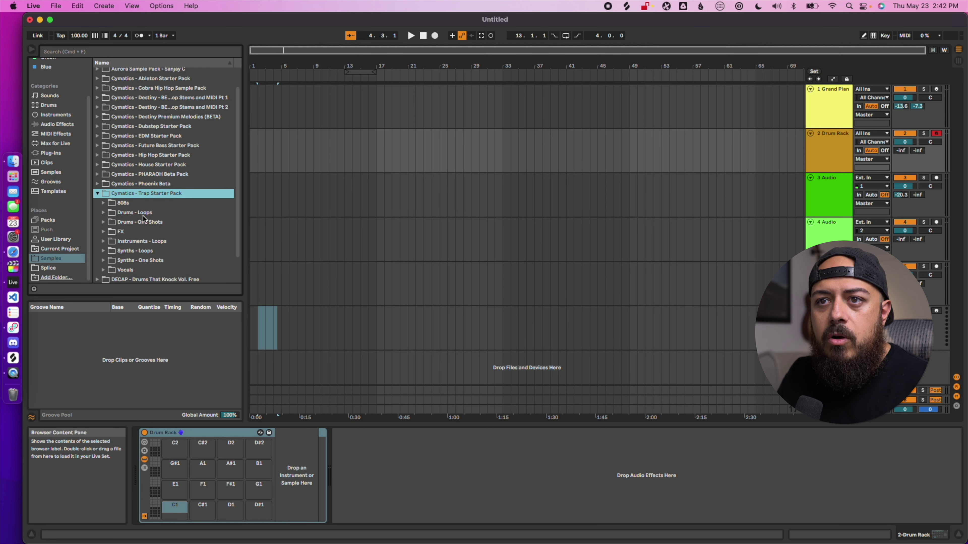
pyautogui.click(105, 222)
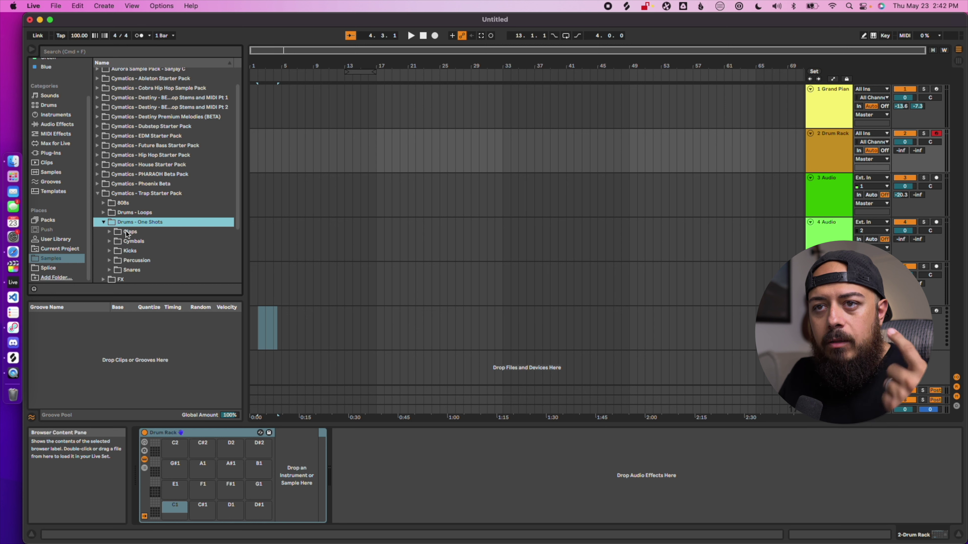
pyautogui.click(110, 251)
pyautogui.click(161, 239)
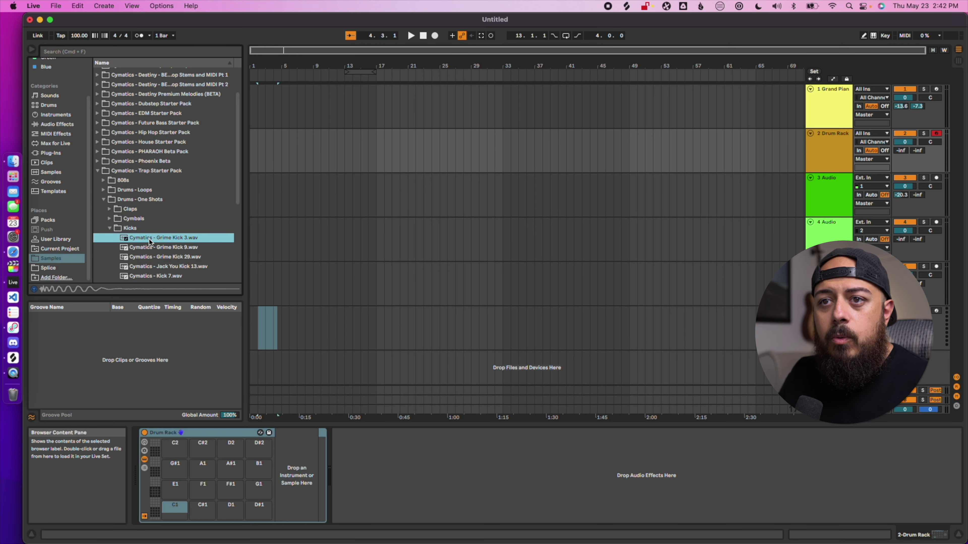
pyautogui.moveTo(149, 239); pyautogui.dragTo(176, 514)
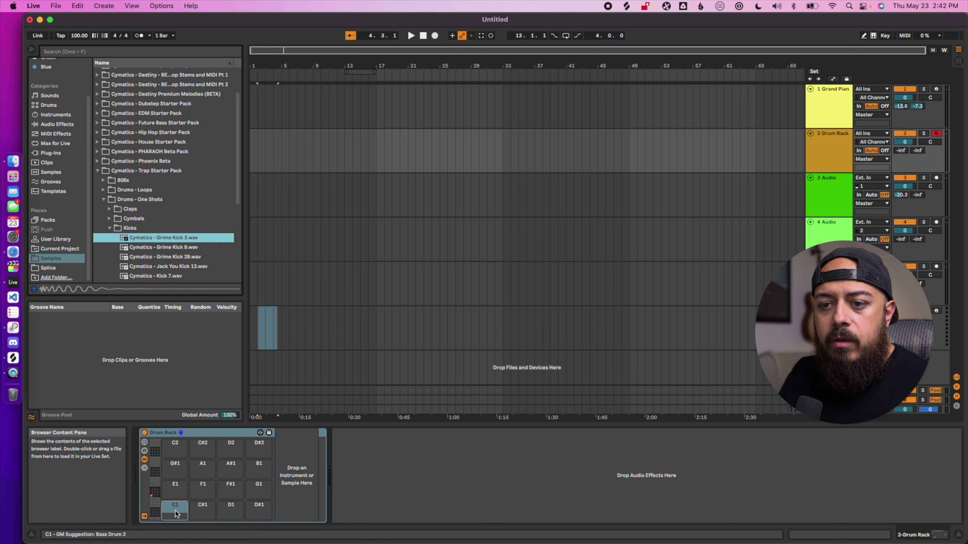
# - Audition the pack's Snares samples, load Cymatics - Trap Snare 4 - F#.wav onto the Drum Rack's C#1 pad and play it
pyautogui.click(110, 228)
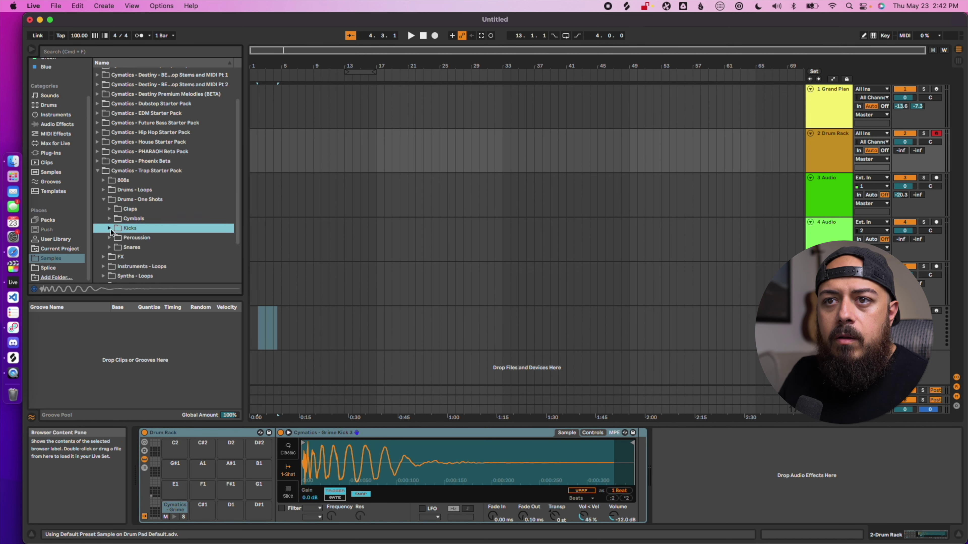
pyautogui.click(111, 248)
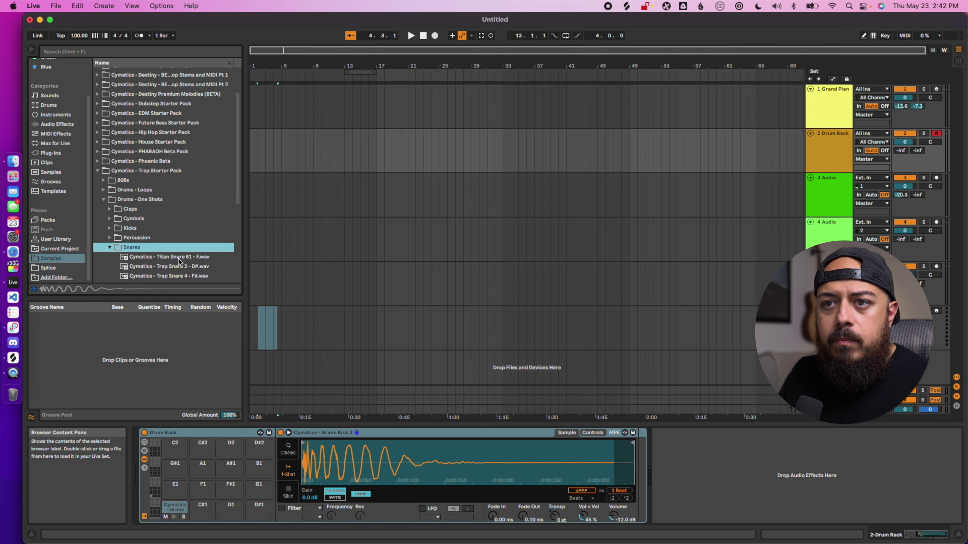
pyautogui.click(151, 260)
pyautogui.click(152, 267)
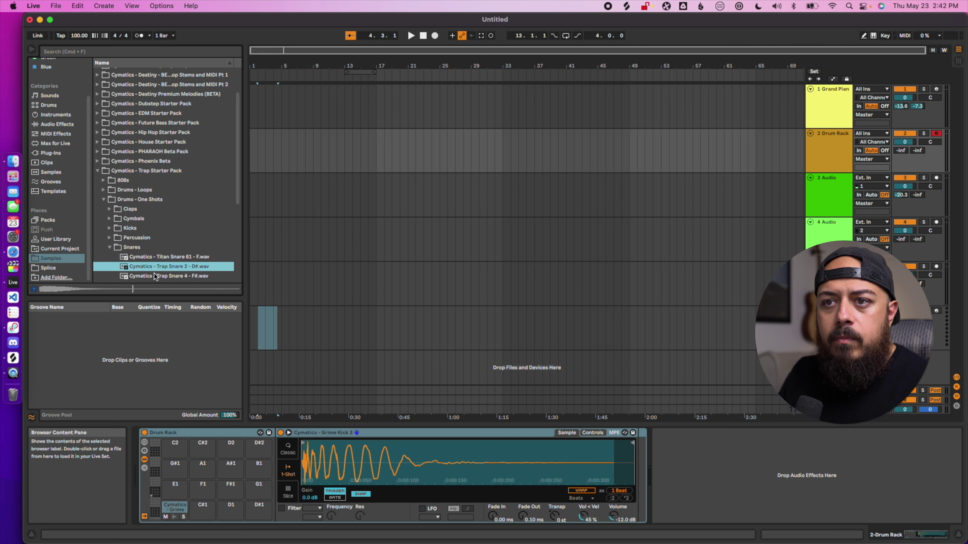
pyautogui.click(154, 276)
pyautogui.scroll(-1, 157, 273)
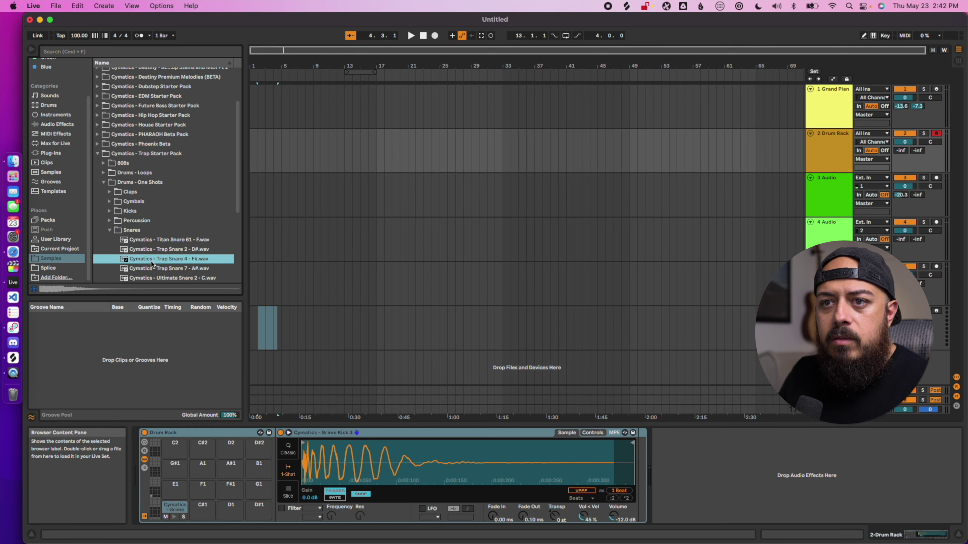
pyautogui.moveTo(152, 263); pyautogui.dragTo(202, 509)
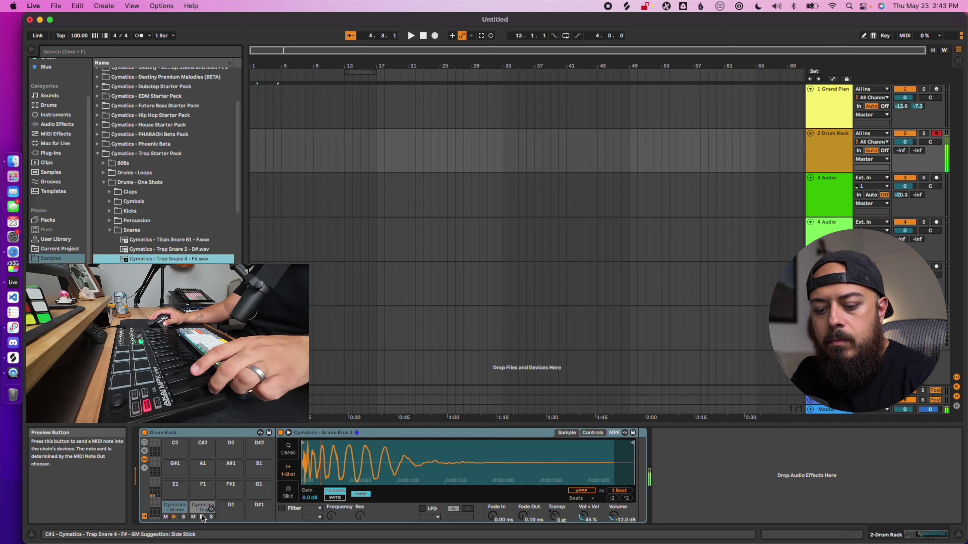
pyautogui.click(202, 518)
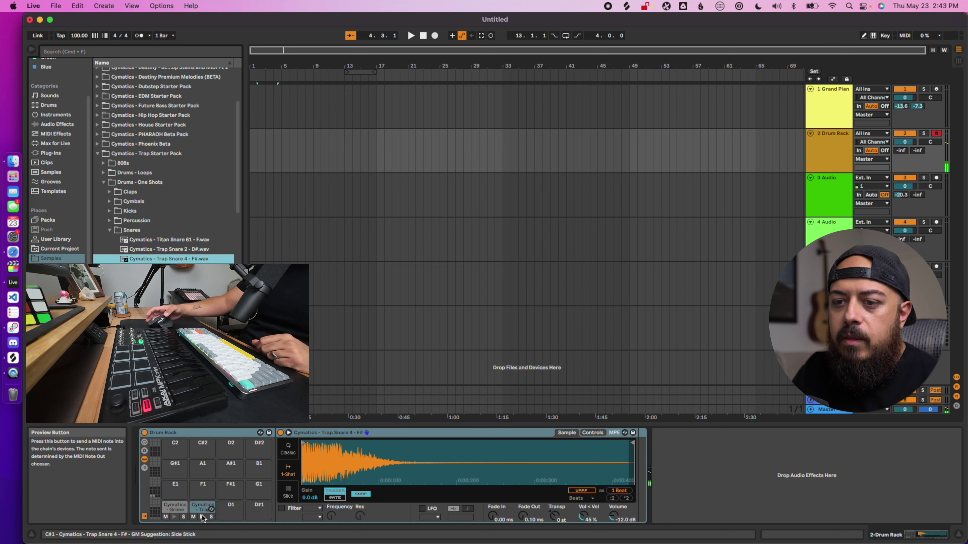
# - Collapse the Trap Starter Pack, and preview E-Piano Faceplant.adg among the Piano & Keys racks in the Instruments category
pyautogui.click(97, 154)
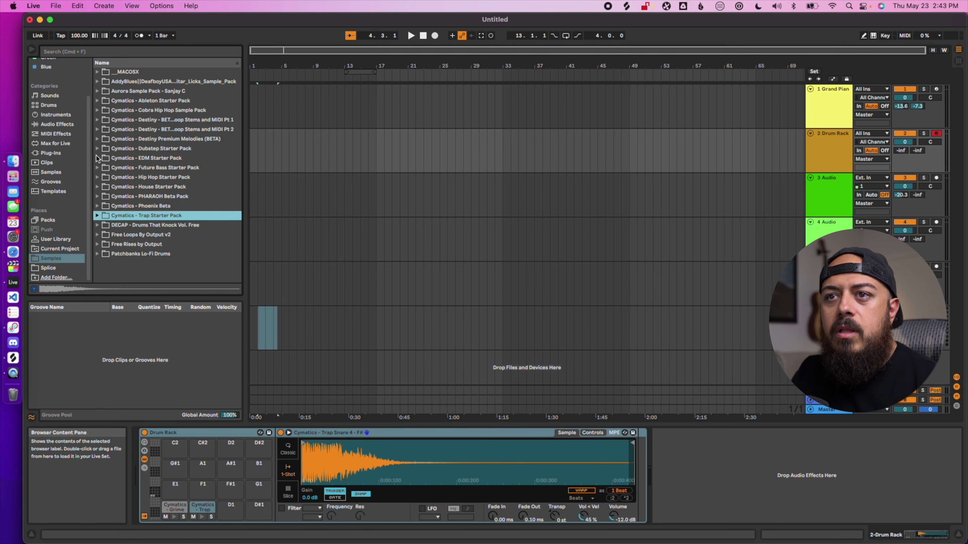
pyautogui.click(54, 106)
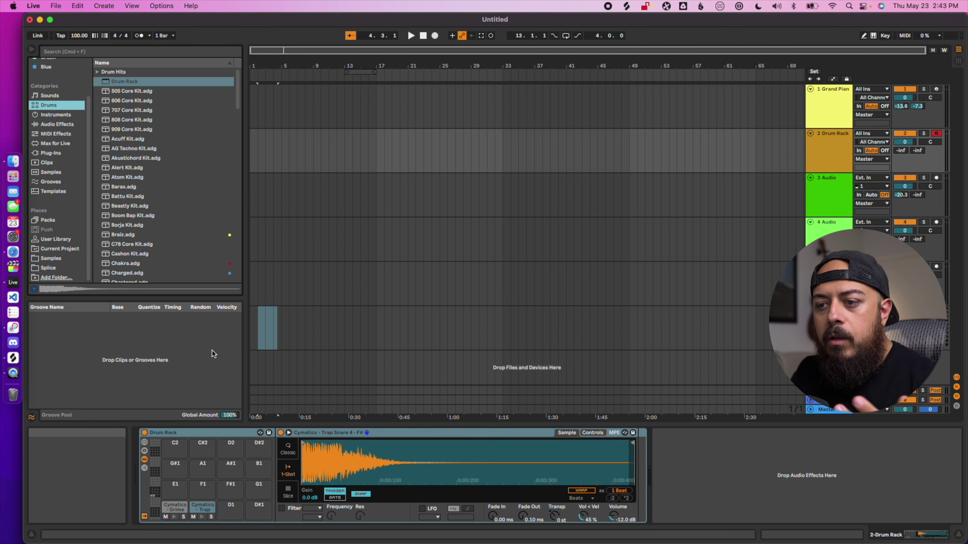
pyautogui.click(56, 115)
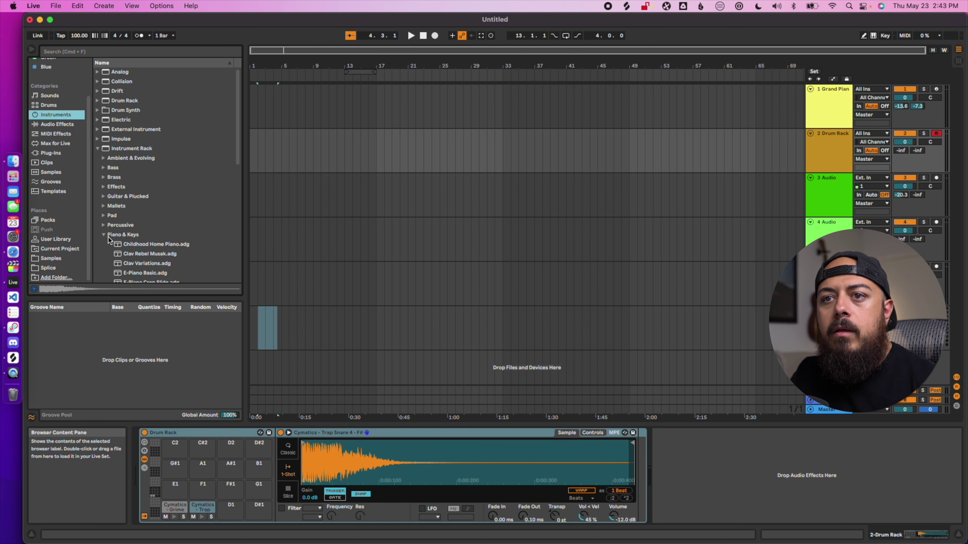
pyautogui.click(104, 235)
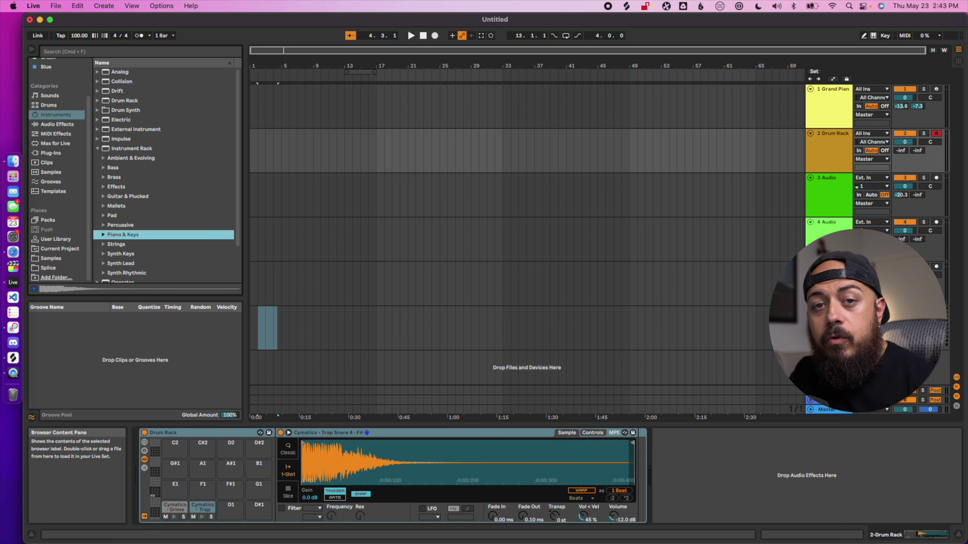
pyautogui.click(103, 235)
pyautogui.click(158, 226)
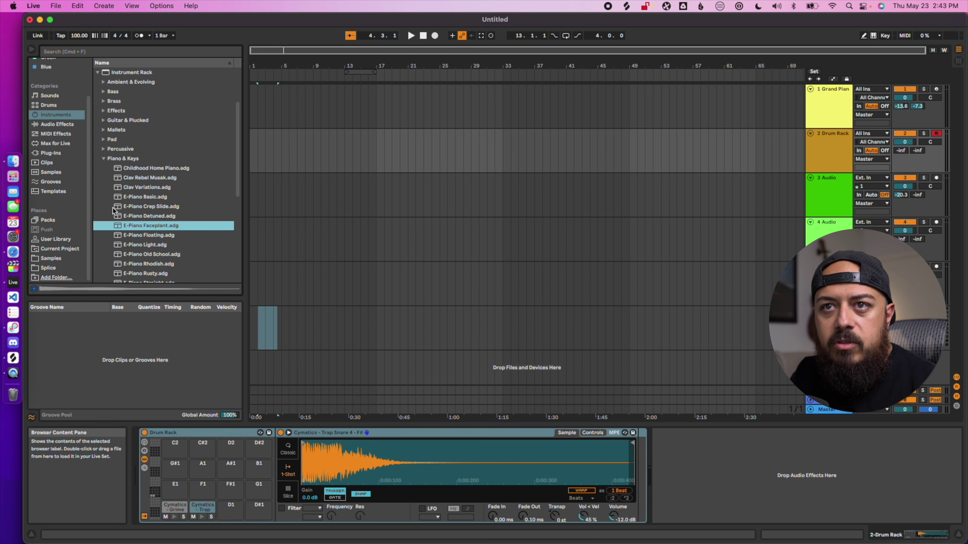
# - Load EQ Eight from the EQ & Filters audio effects onto track 1, the Grand Piano track
pyautogui.click(61, 128)
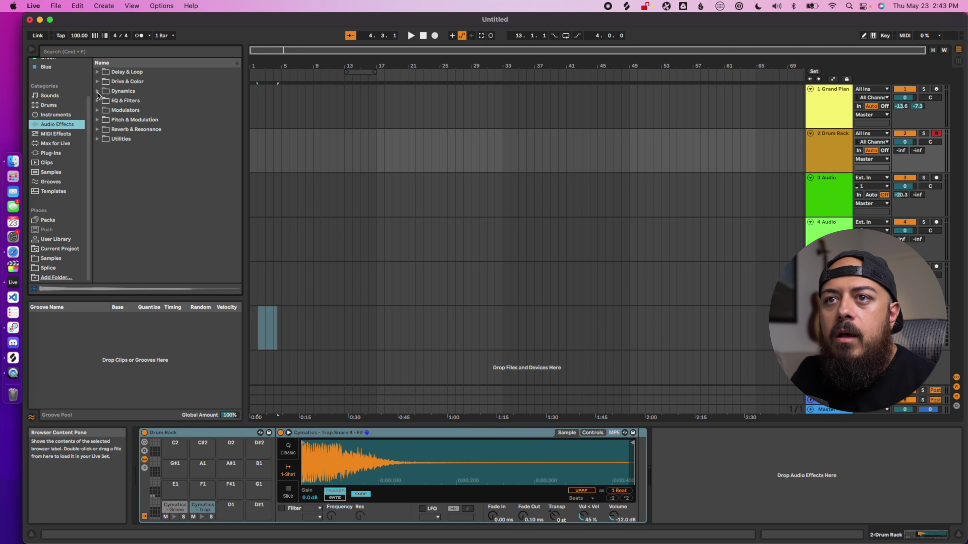
pyautogui.click(98, 100)
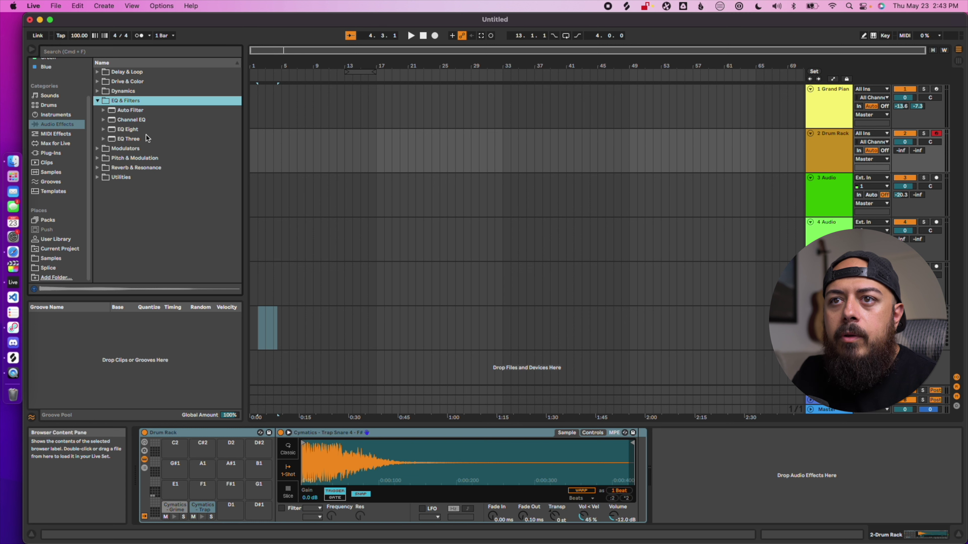
pyautogui.click(128, 130)
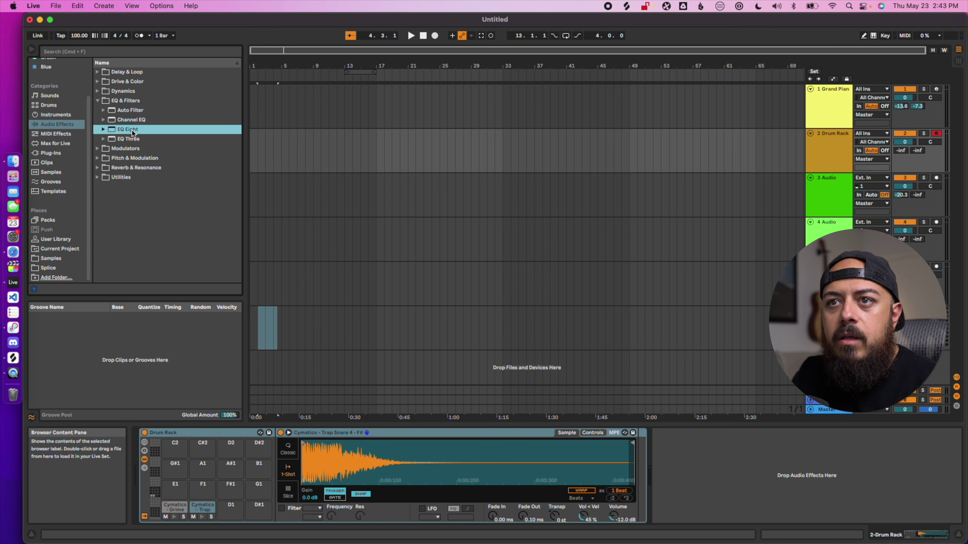
pyautogui.moveTo(123, 135); pyautogui.dragTo(661, 116)
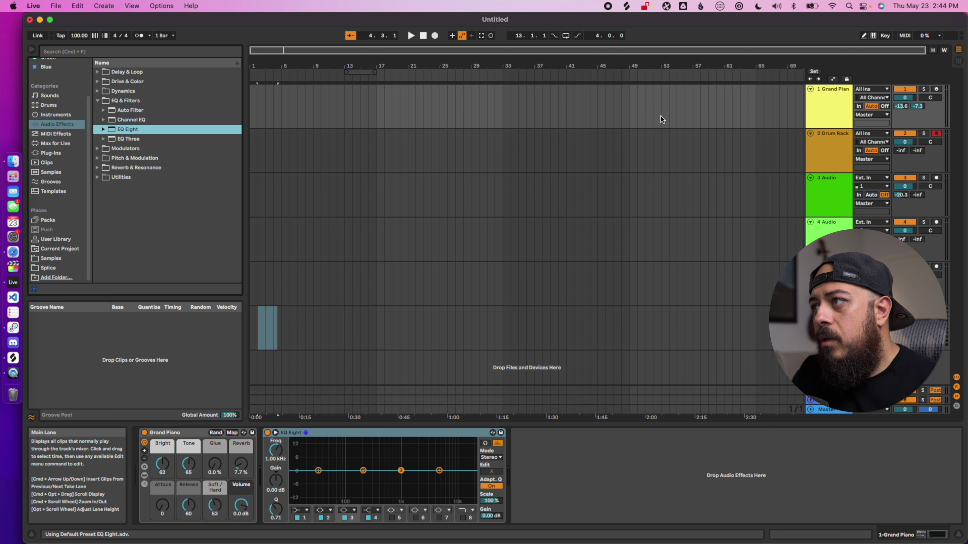
# - Arm the Grand Piano track and shape its EQ Eight curve, cutting lows around 93.8 Hz, boosting highs and raising band 3 about 5 dB at 1.26 kHz
pyautogui.click(938, 90)
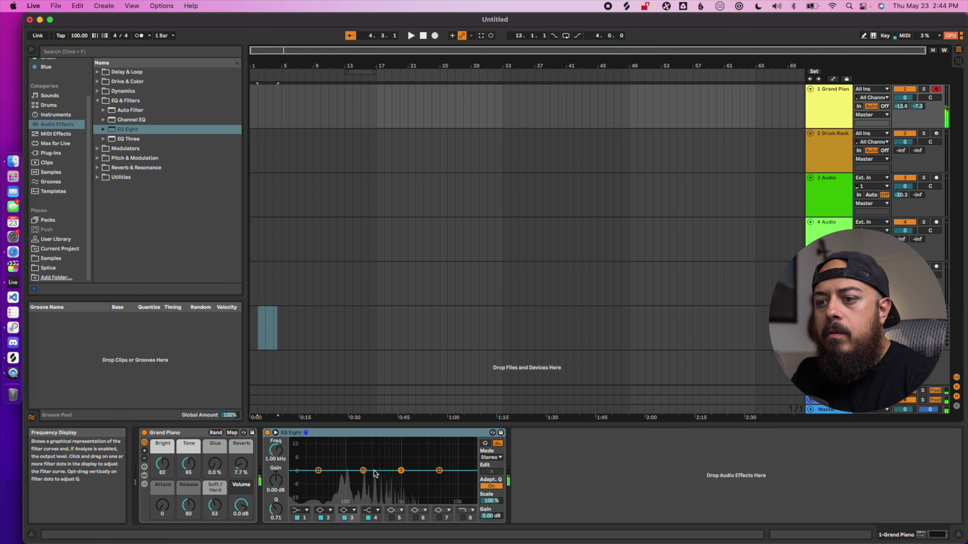
pyautogui.moveTo(363, 470); pyautogui.dragTo(345, 499)
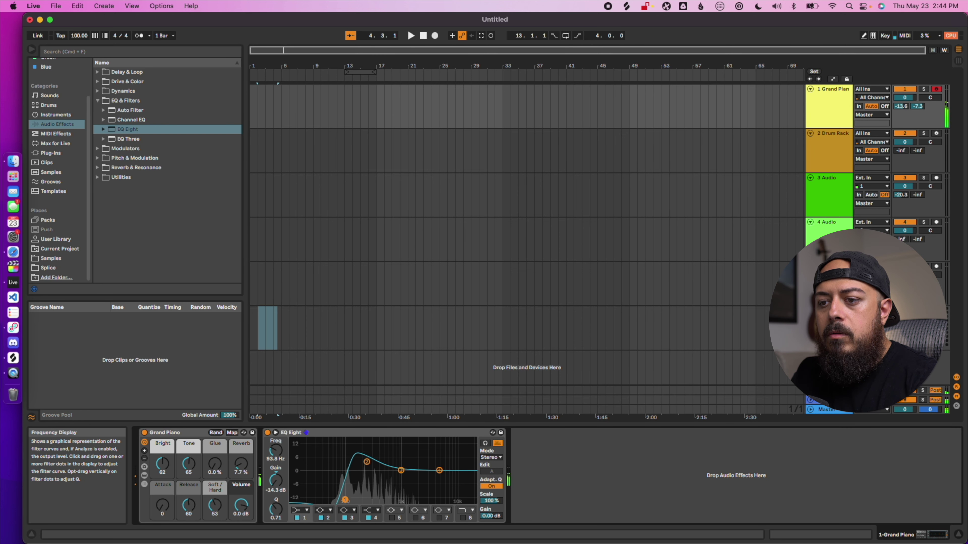
pyautogui.click(439, 470)
pyautogui.moveTo(439, 471); pyautogui.dragTo(406, 461)
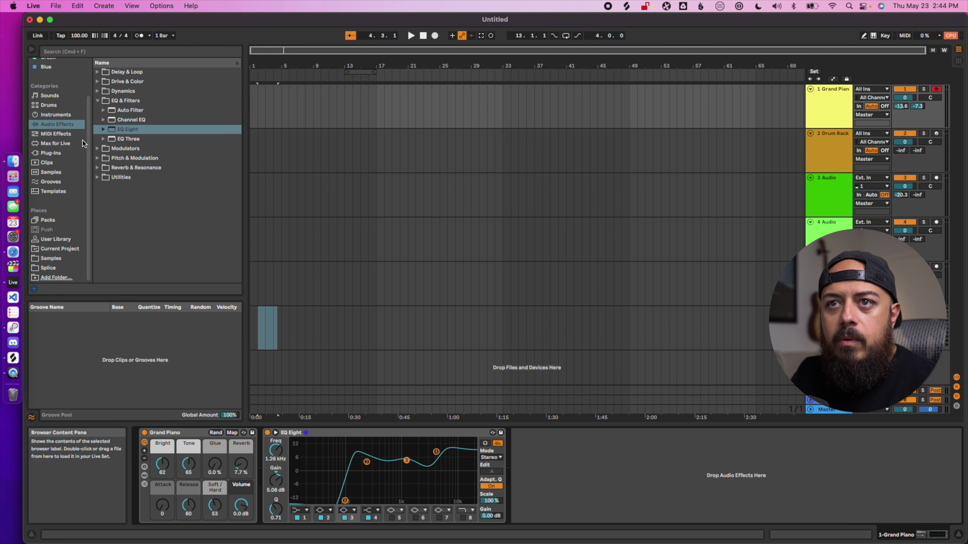
# - Look through the MIDI Effects category, collapsing its Velocity presets, and view the Max for Live device types
pyautogui.click(64, 135)
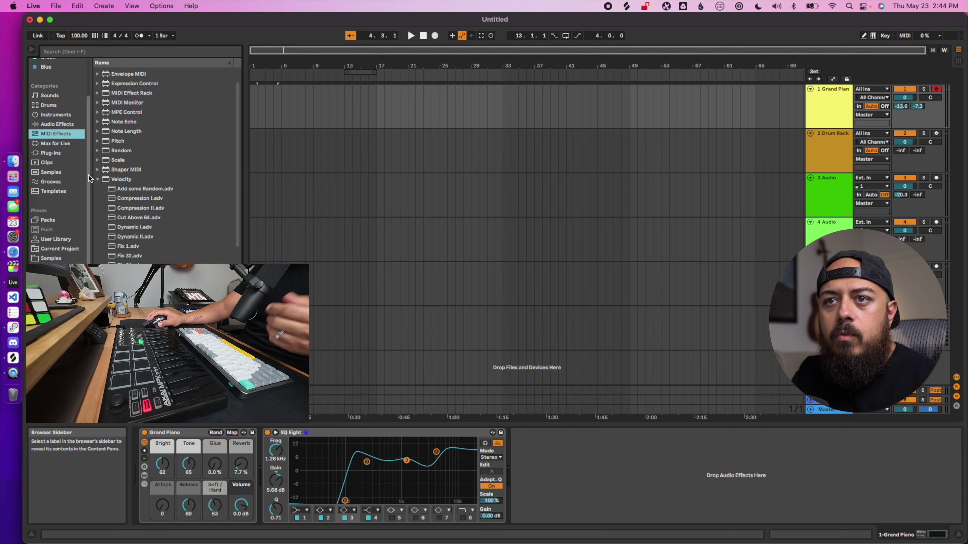
pyautogui.click(97, 180)
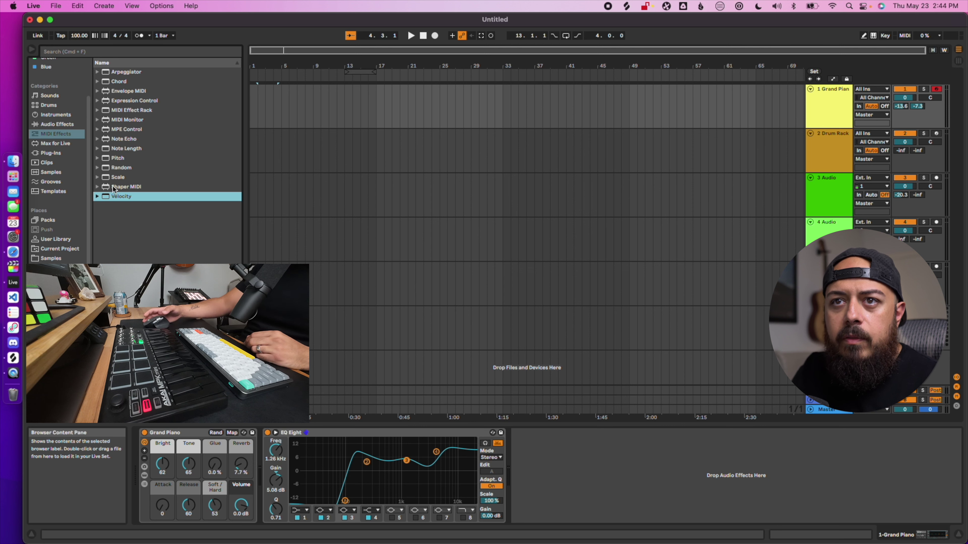
pyautogui.click(60, 146)
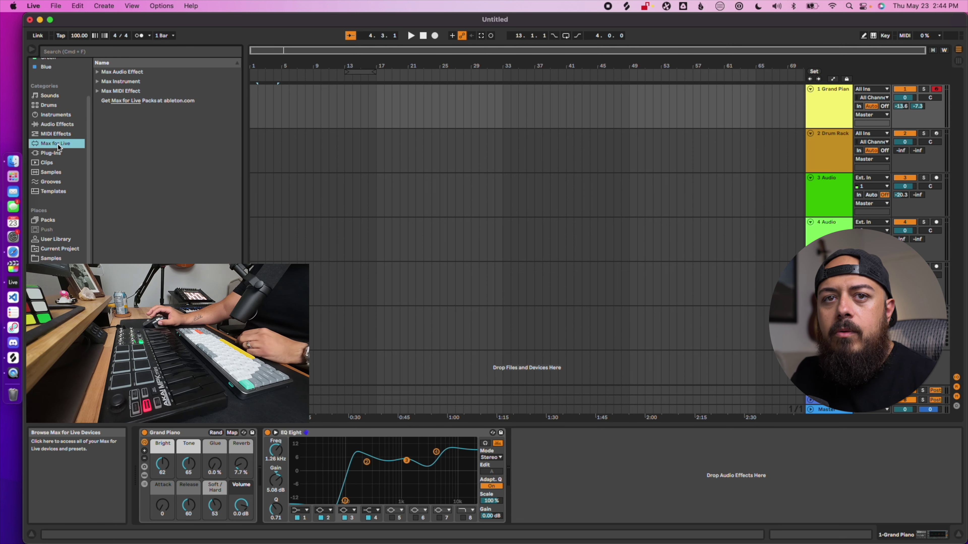
# - Look through the Plug-Ins category, collapsing AUv2 to compare the AUv2, VST and VST3 formats, and view the Samples category
pyautogui.click(50, 155)
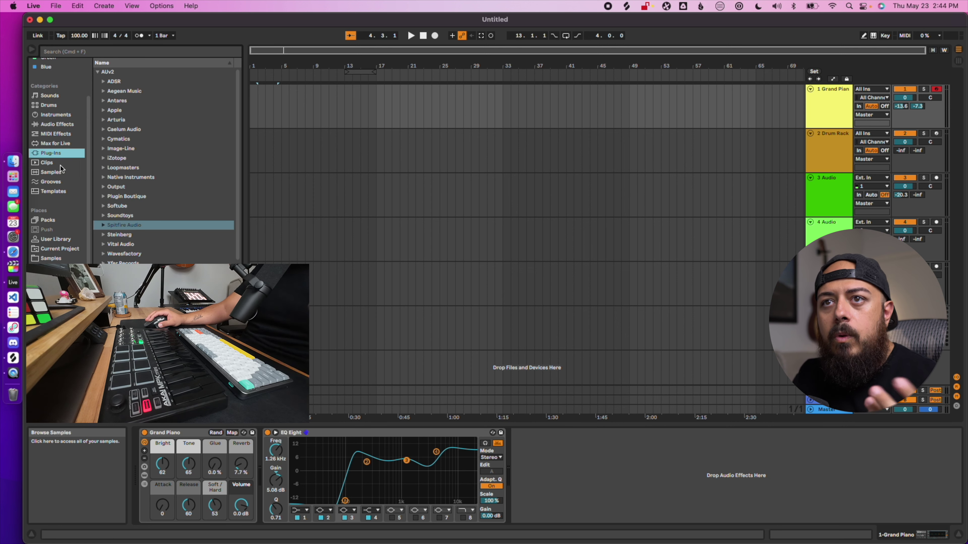
pyautogui.click(98, 72)
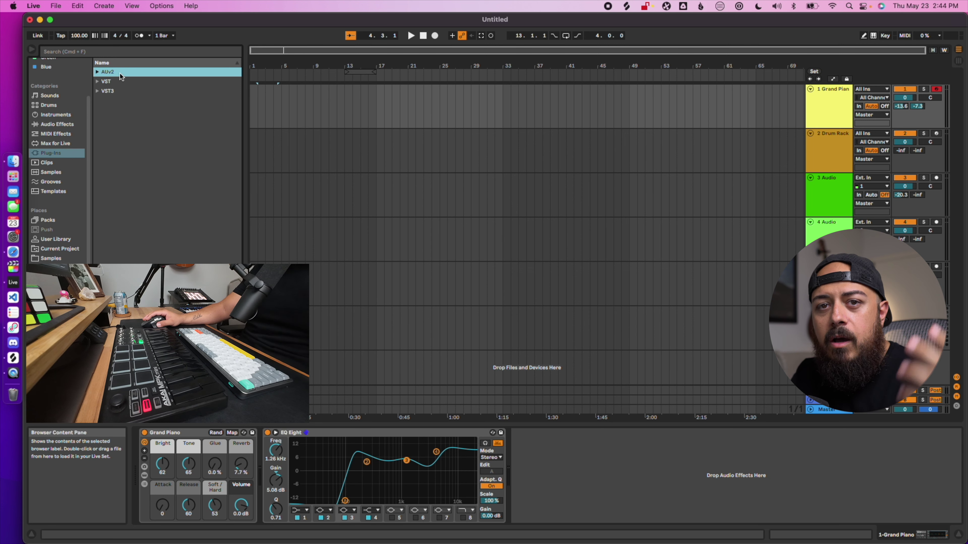
pyautogui.click(117, 93)
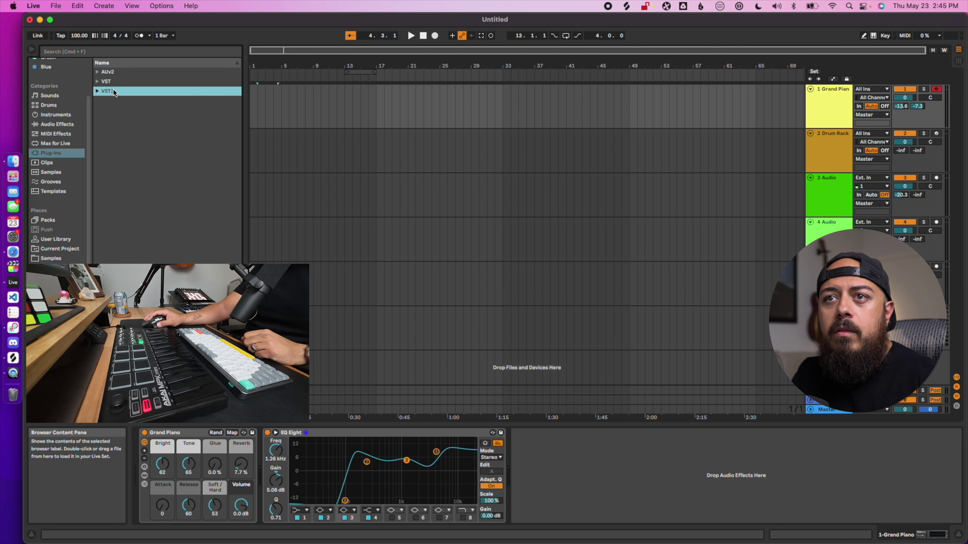
pyautogui.click(114, 72)
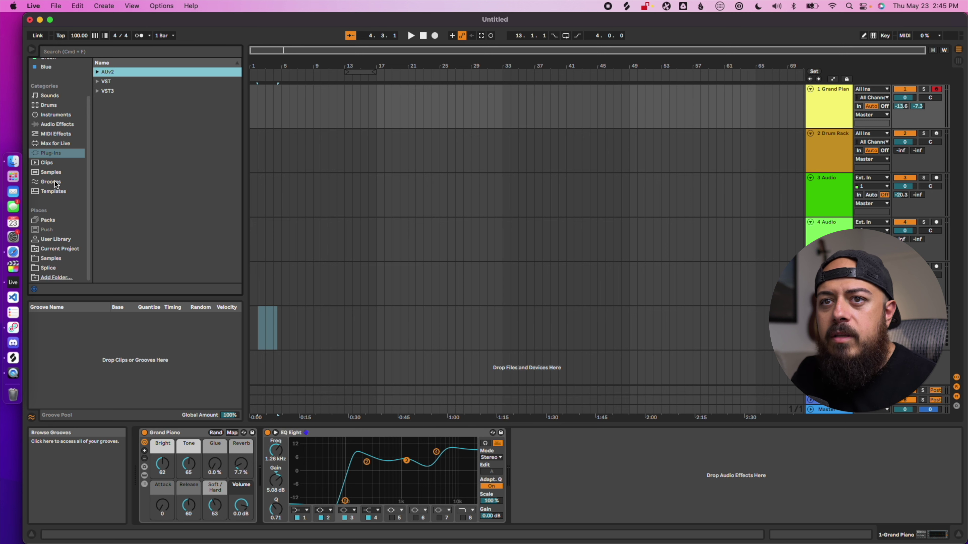
pyautogui.click(53, 173)
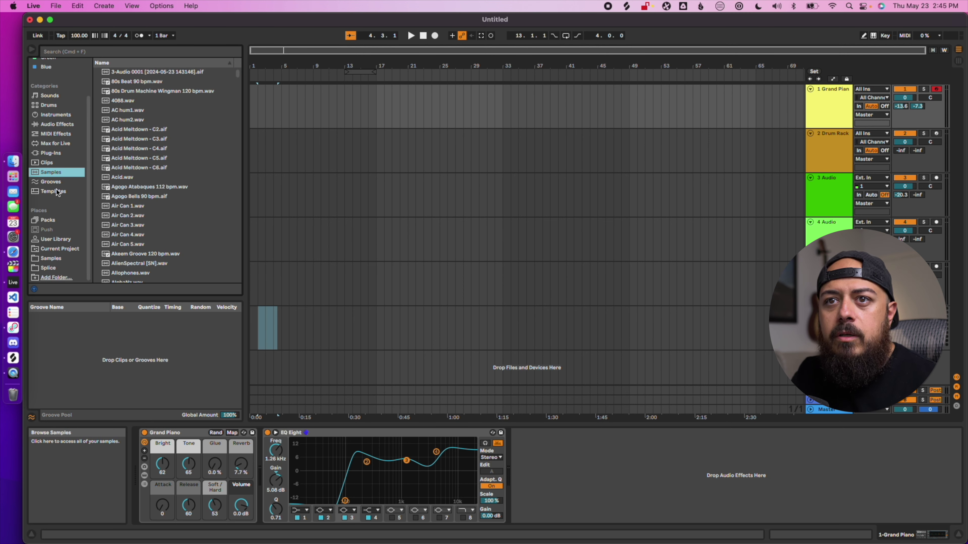
# - Place the groove Cha-Cha-Cha Shaker 8ths 127 bpm.agr at the start of the Grand Piano track and play it briefly
pyautogui.click(51, 182)
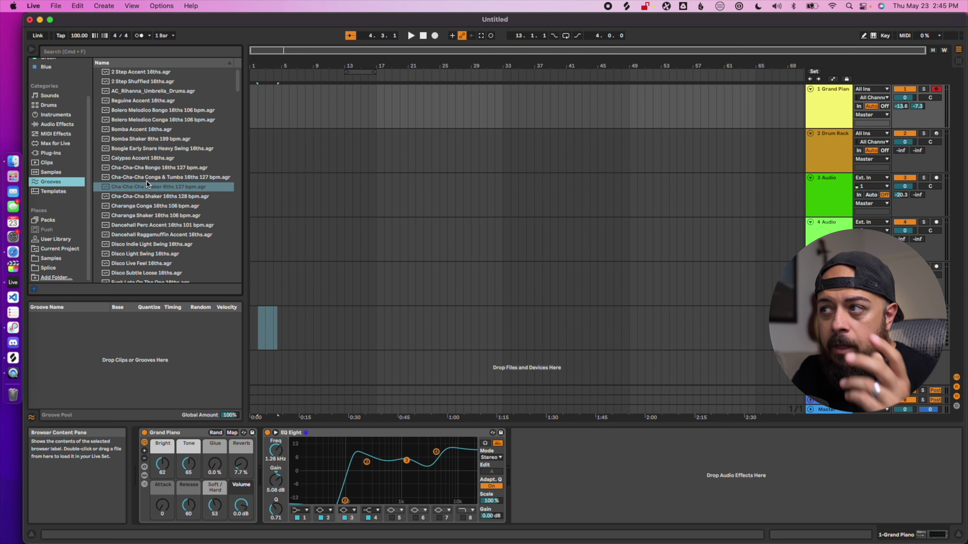
pyautogui.click(832, 160)
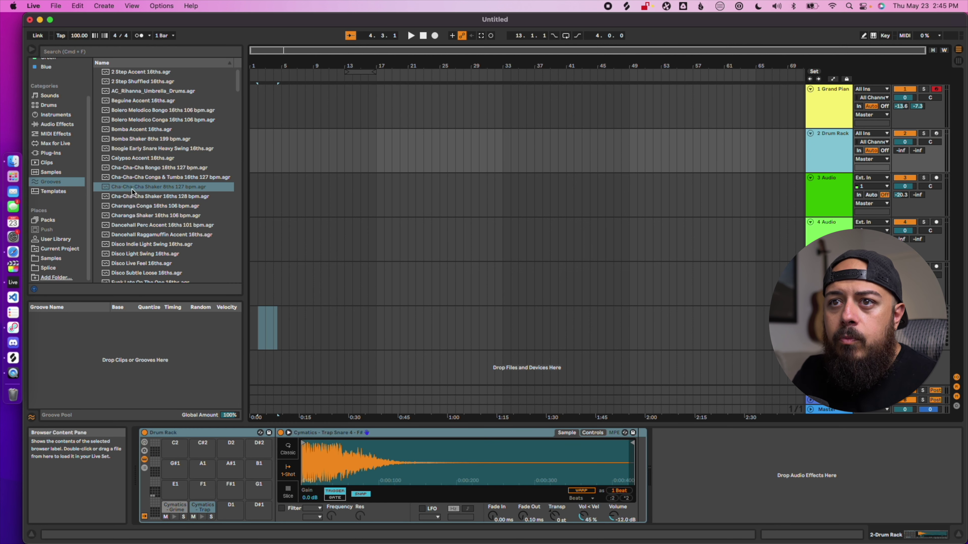
pyautogui.moveTo(139, 189); pyautogui.dragTo(260, 111)
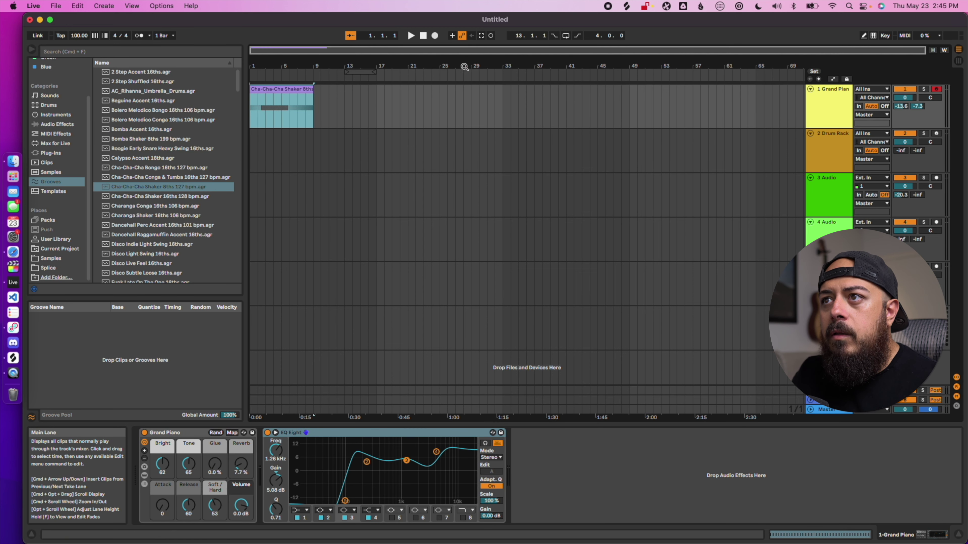
pyautogui.click(413, 36)
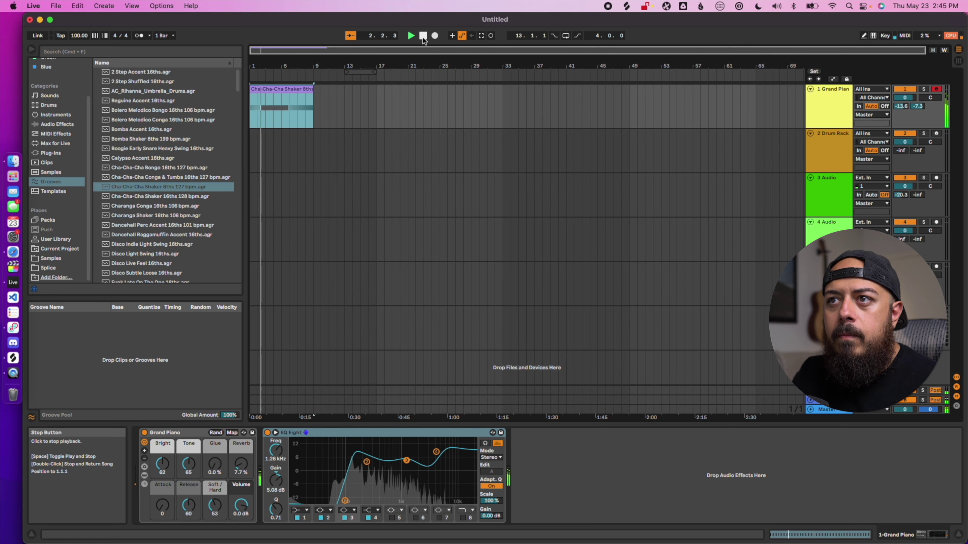
pyautogui.click(423, 37)
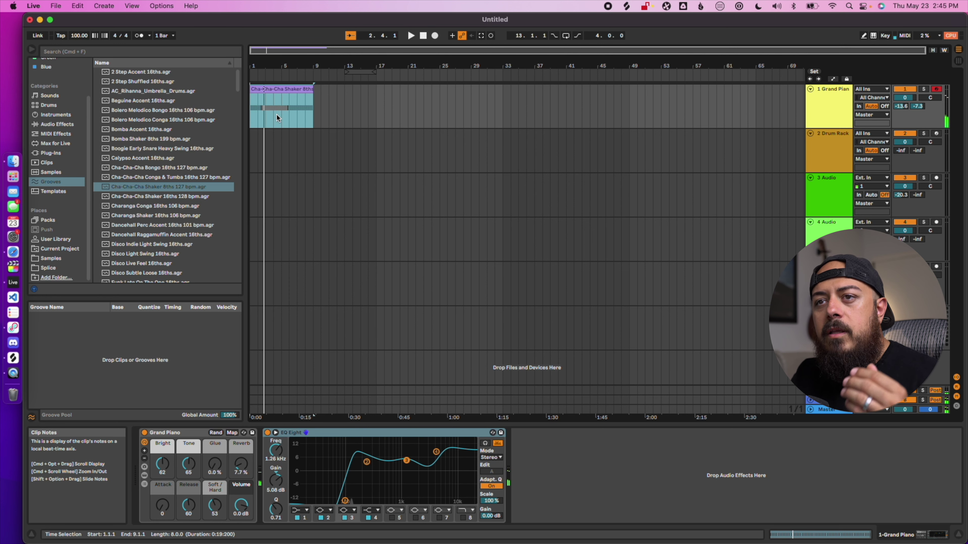